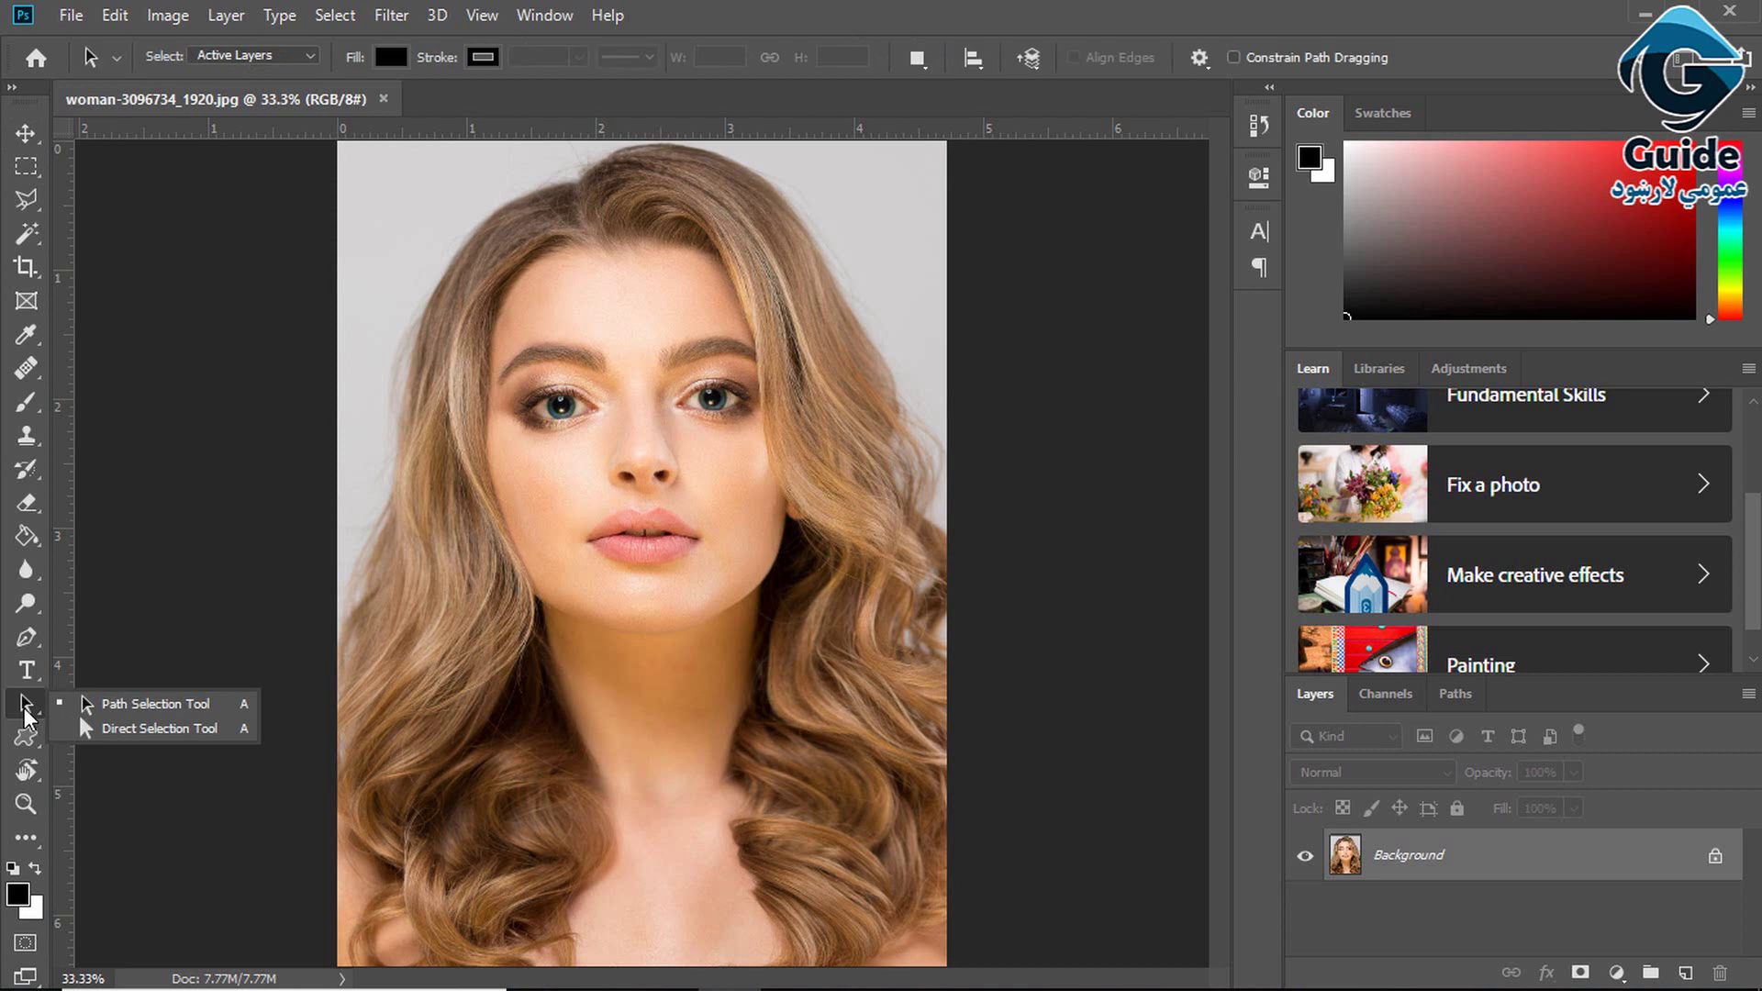
left_click(26, 743)
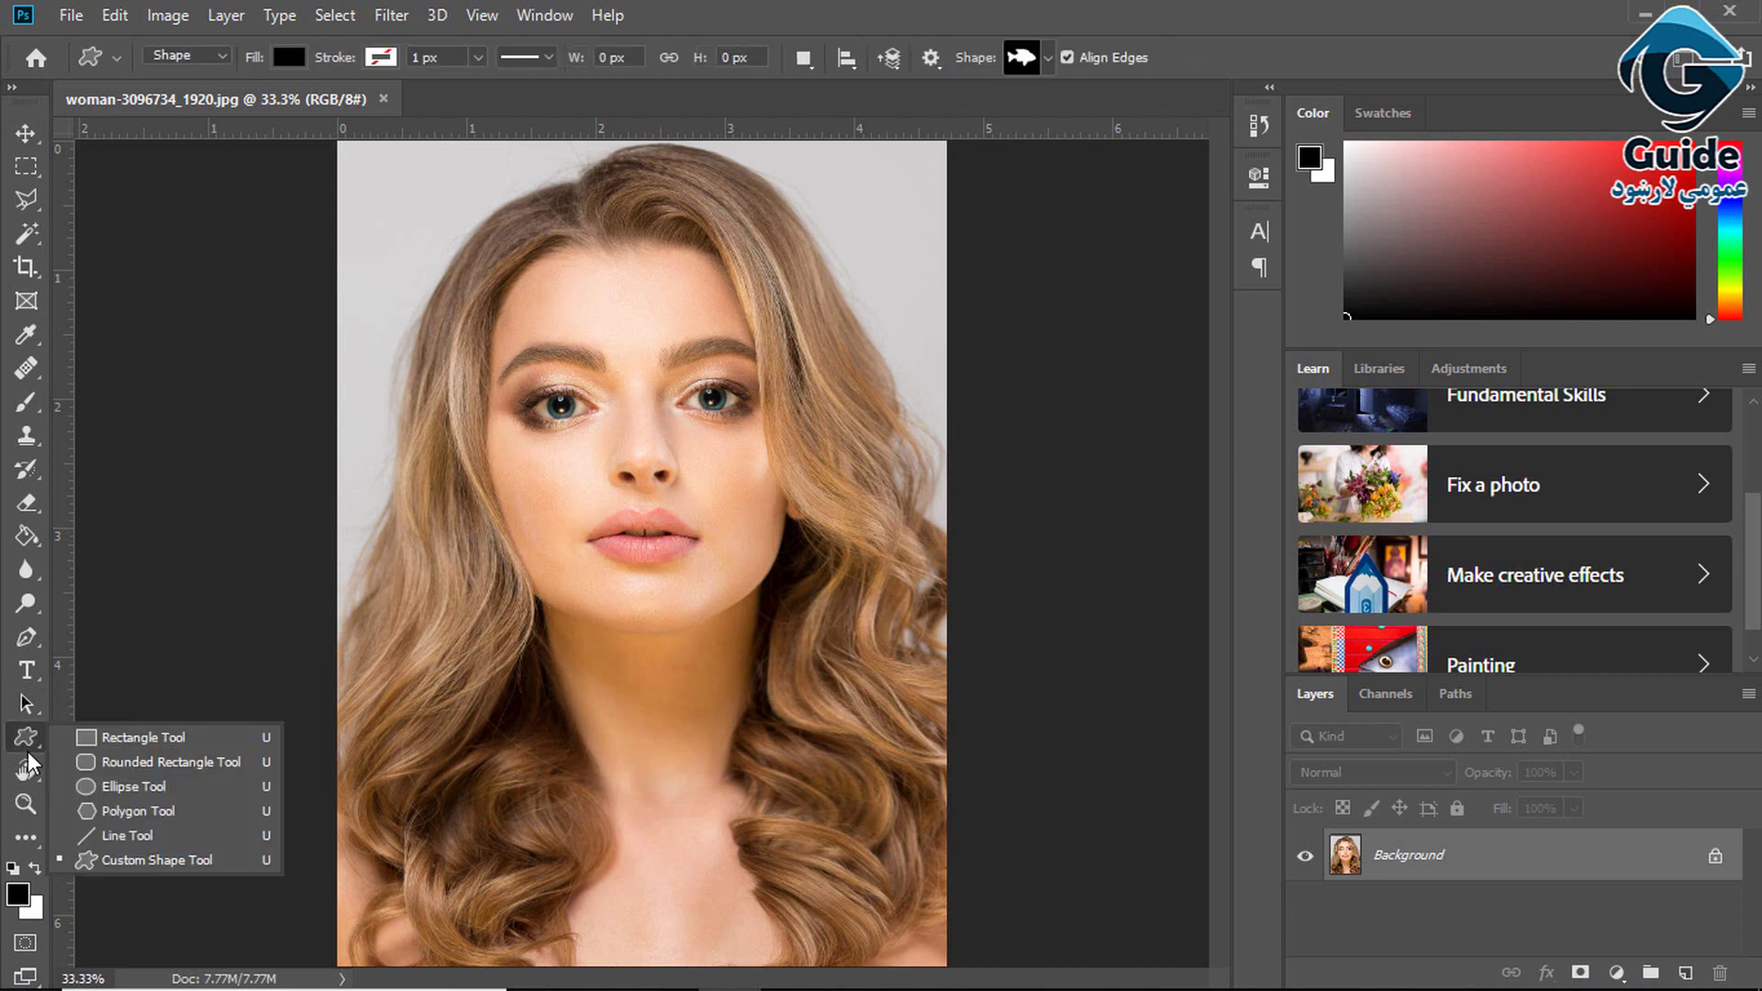
left_click(27, 770)
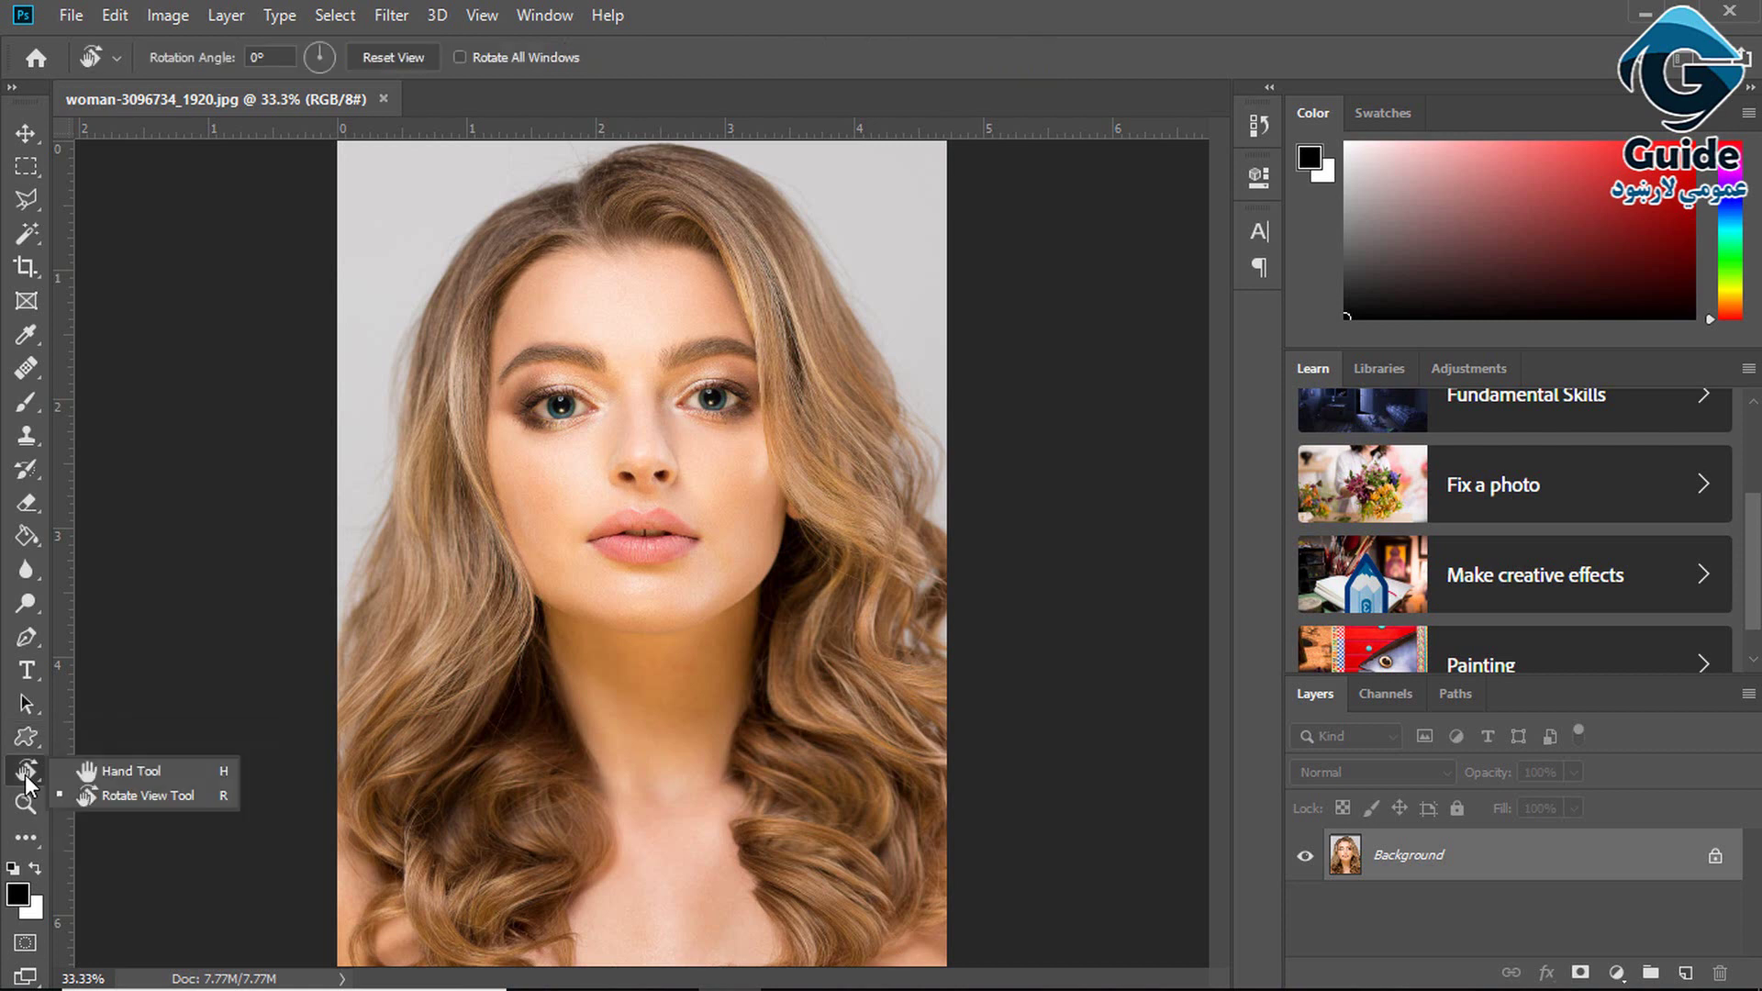
left_click(24, 801)
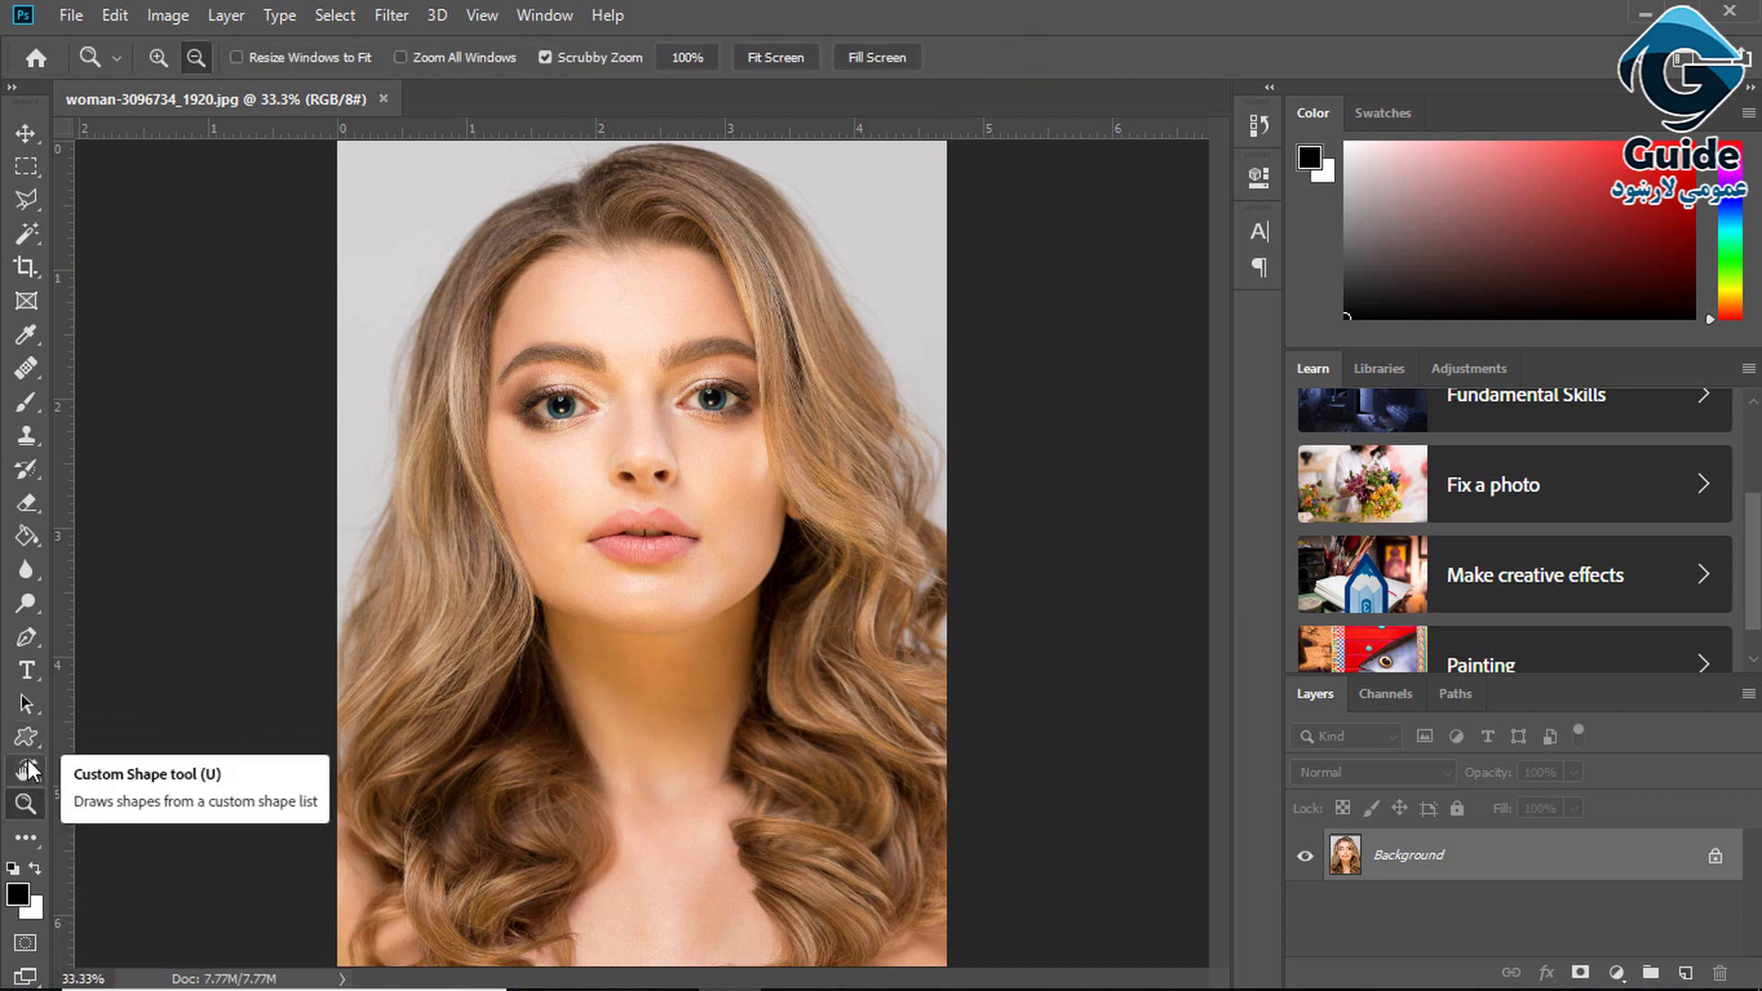
Open the toolbar customization and move the Move Tool out of its own group into the marquee tools group
left_click(35, 840)
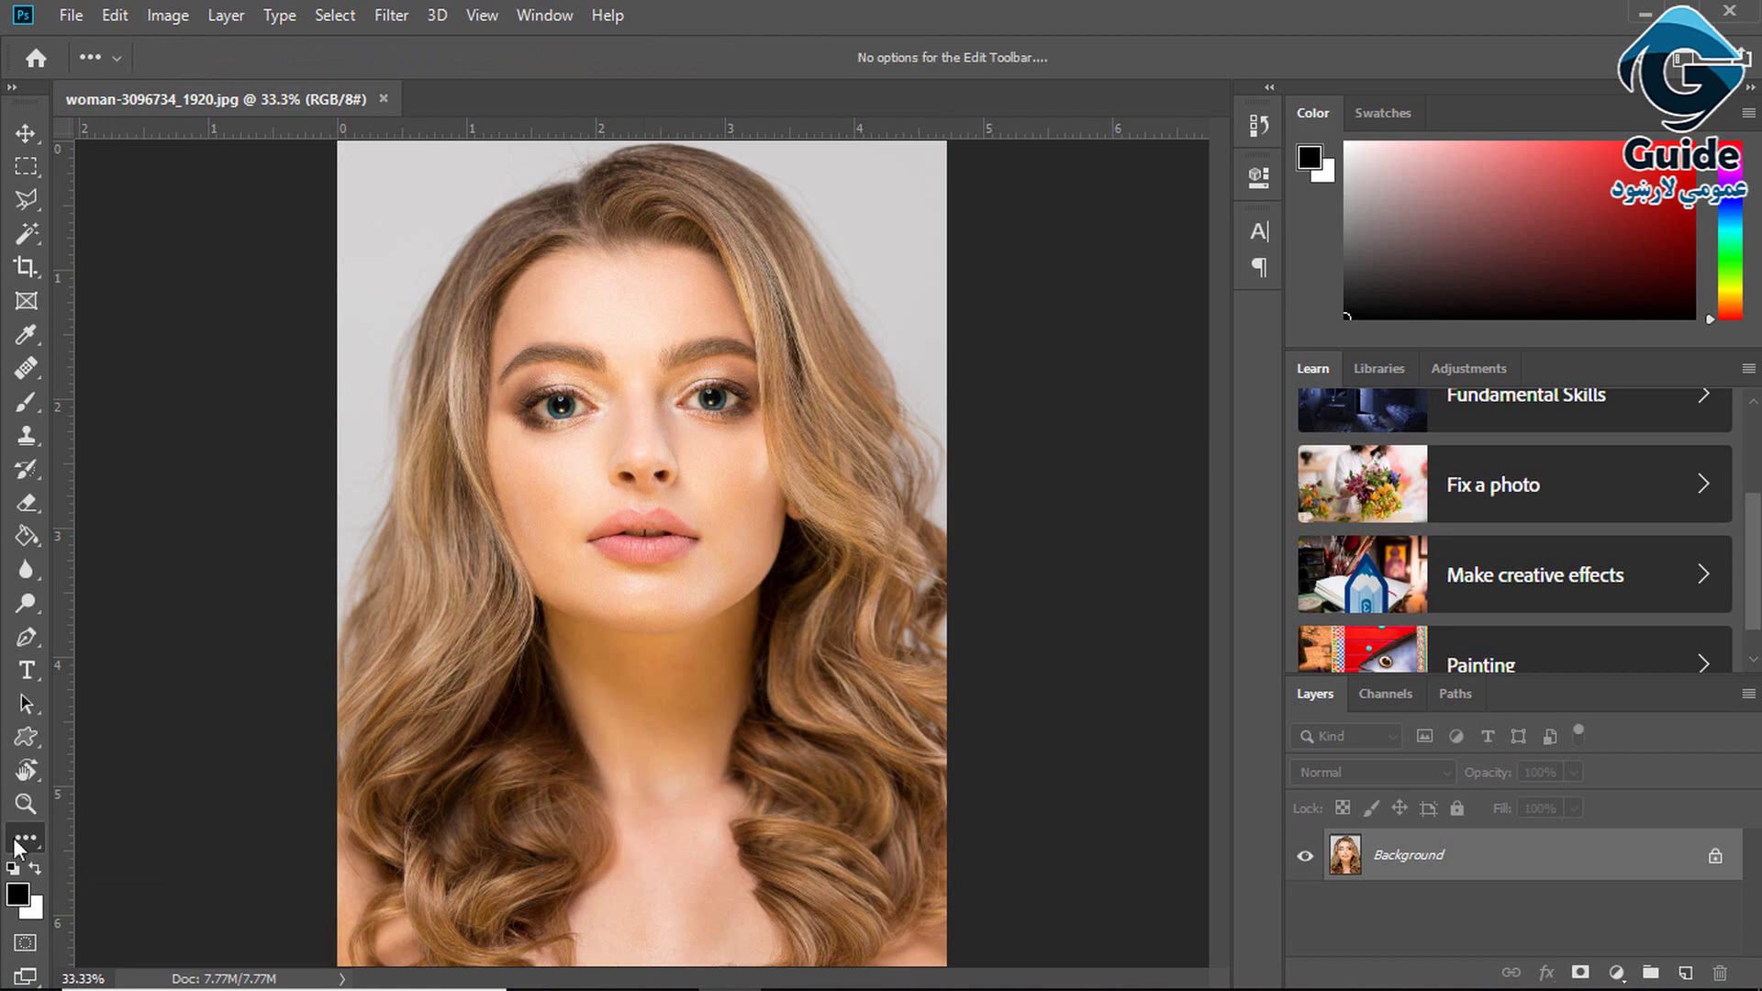
left_click(28, 838)
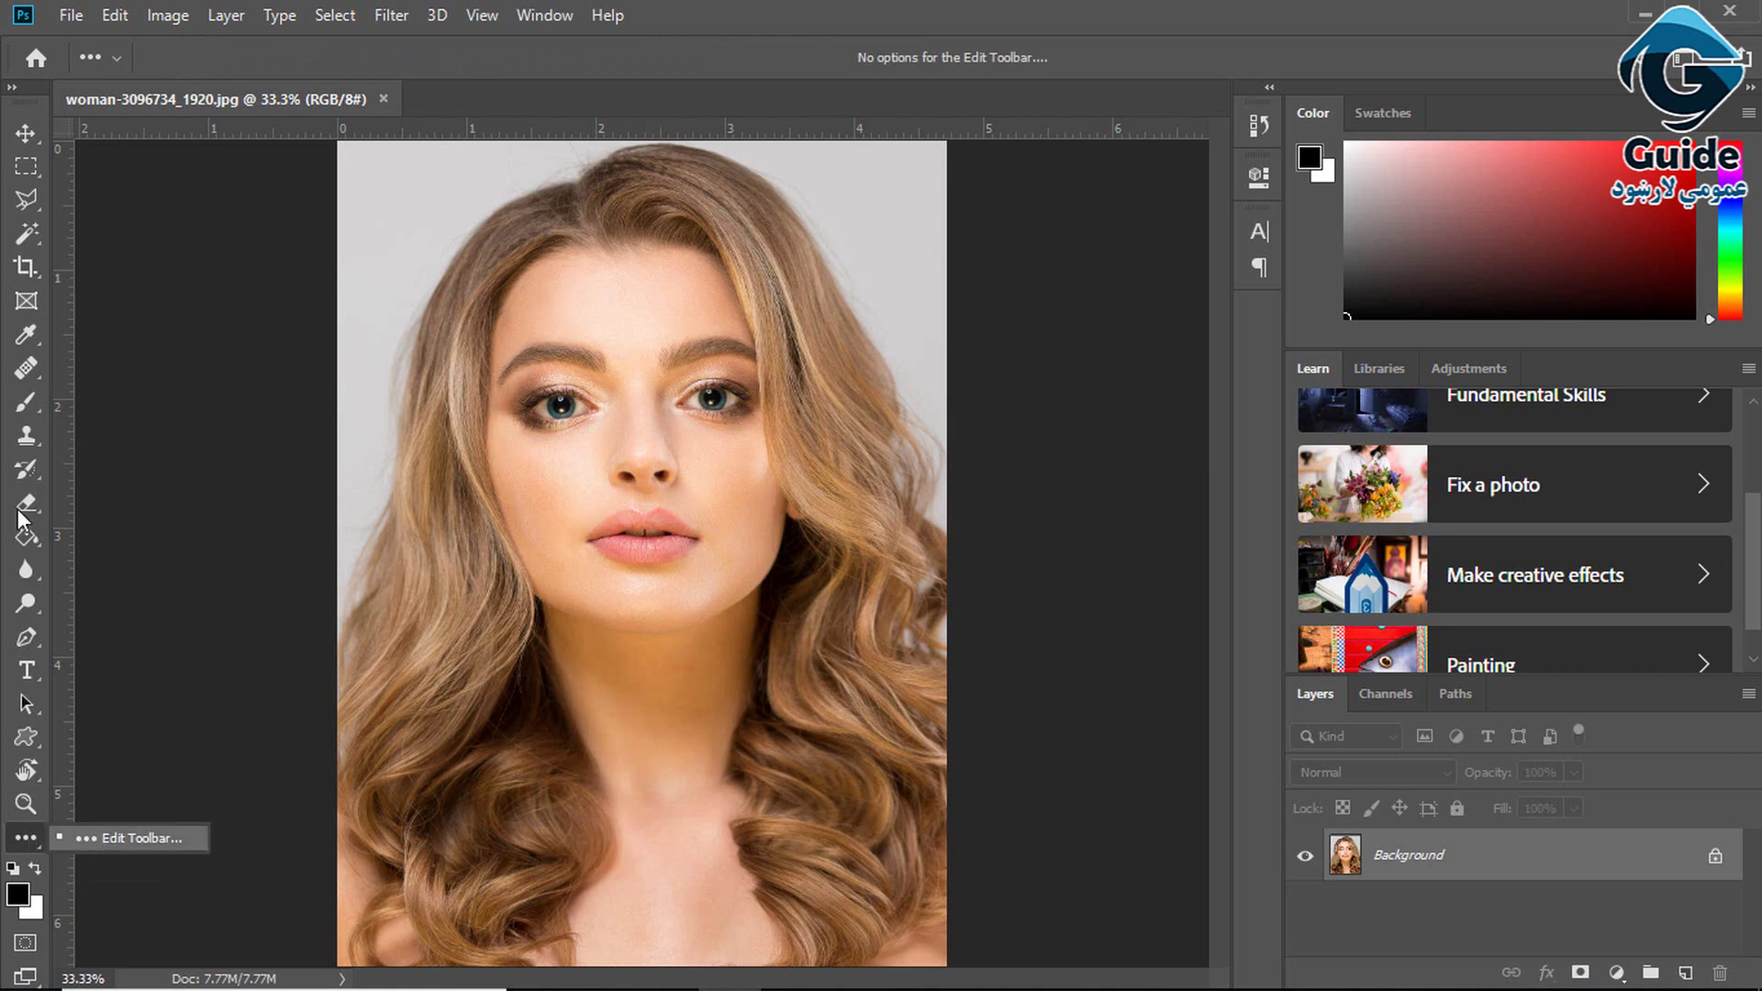
left_click(115, 839)
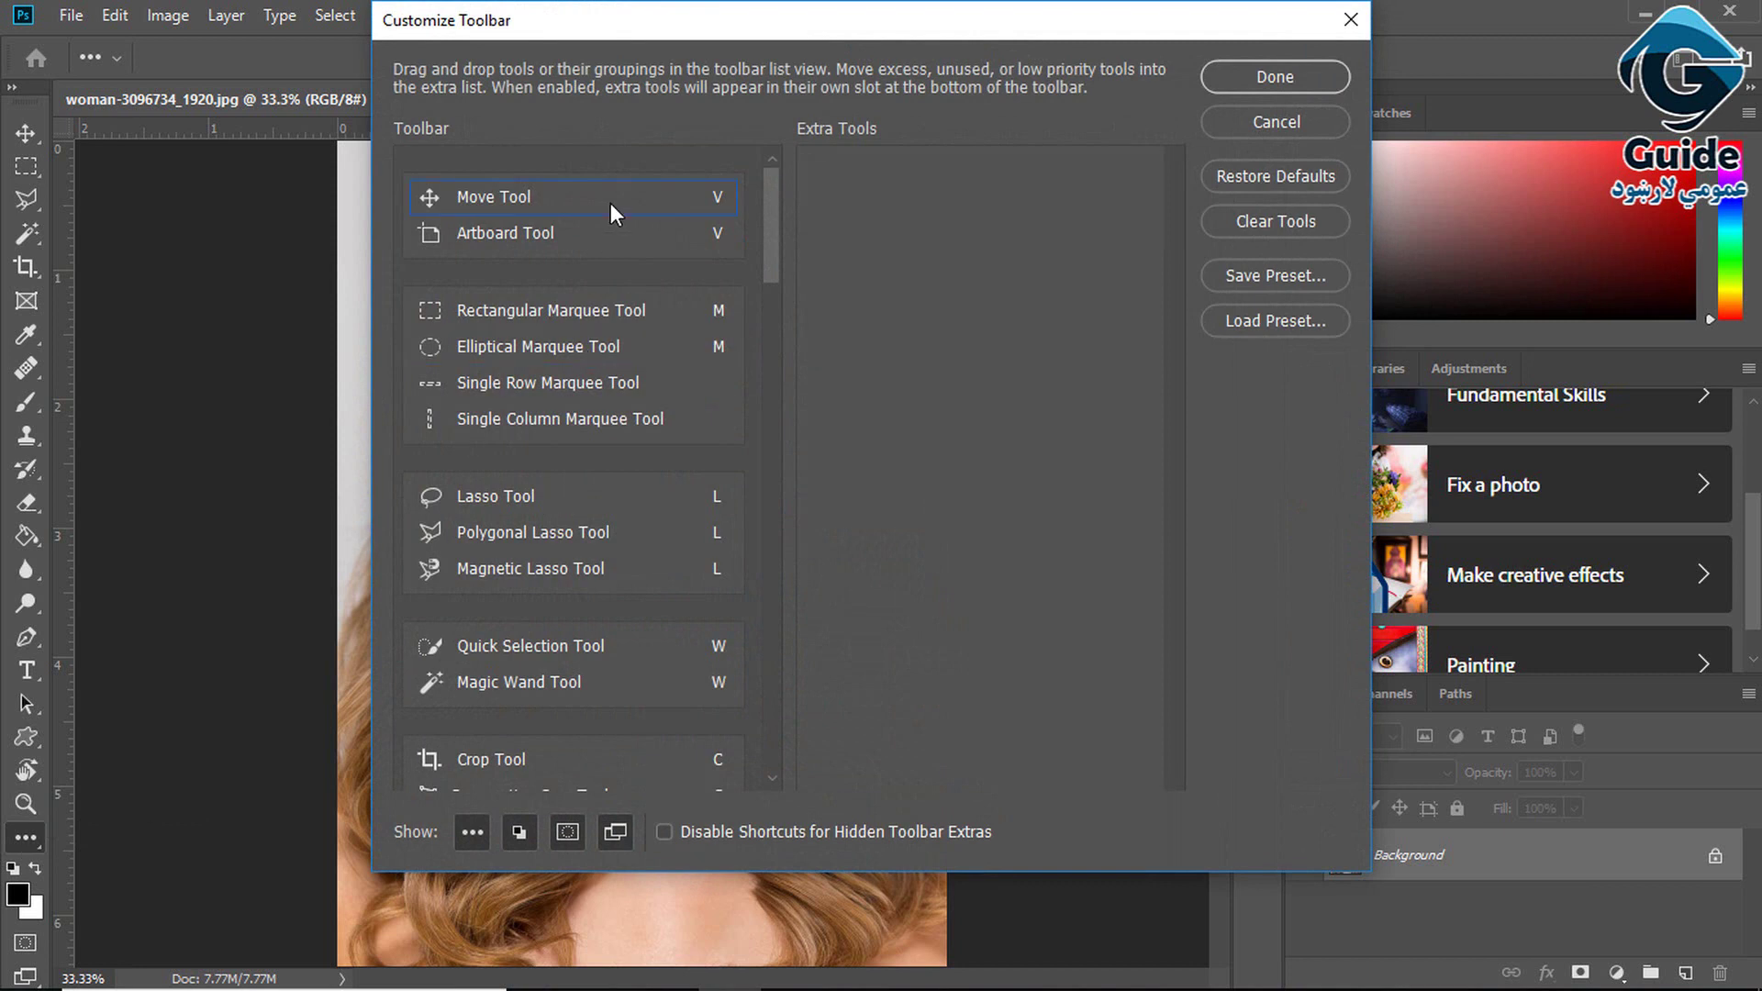
mouse_move(455, 193)
left_mouse_down()
mouse_move(453, 255)
mouse_move(456, 174)
left_mouse_up()
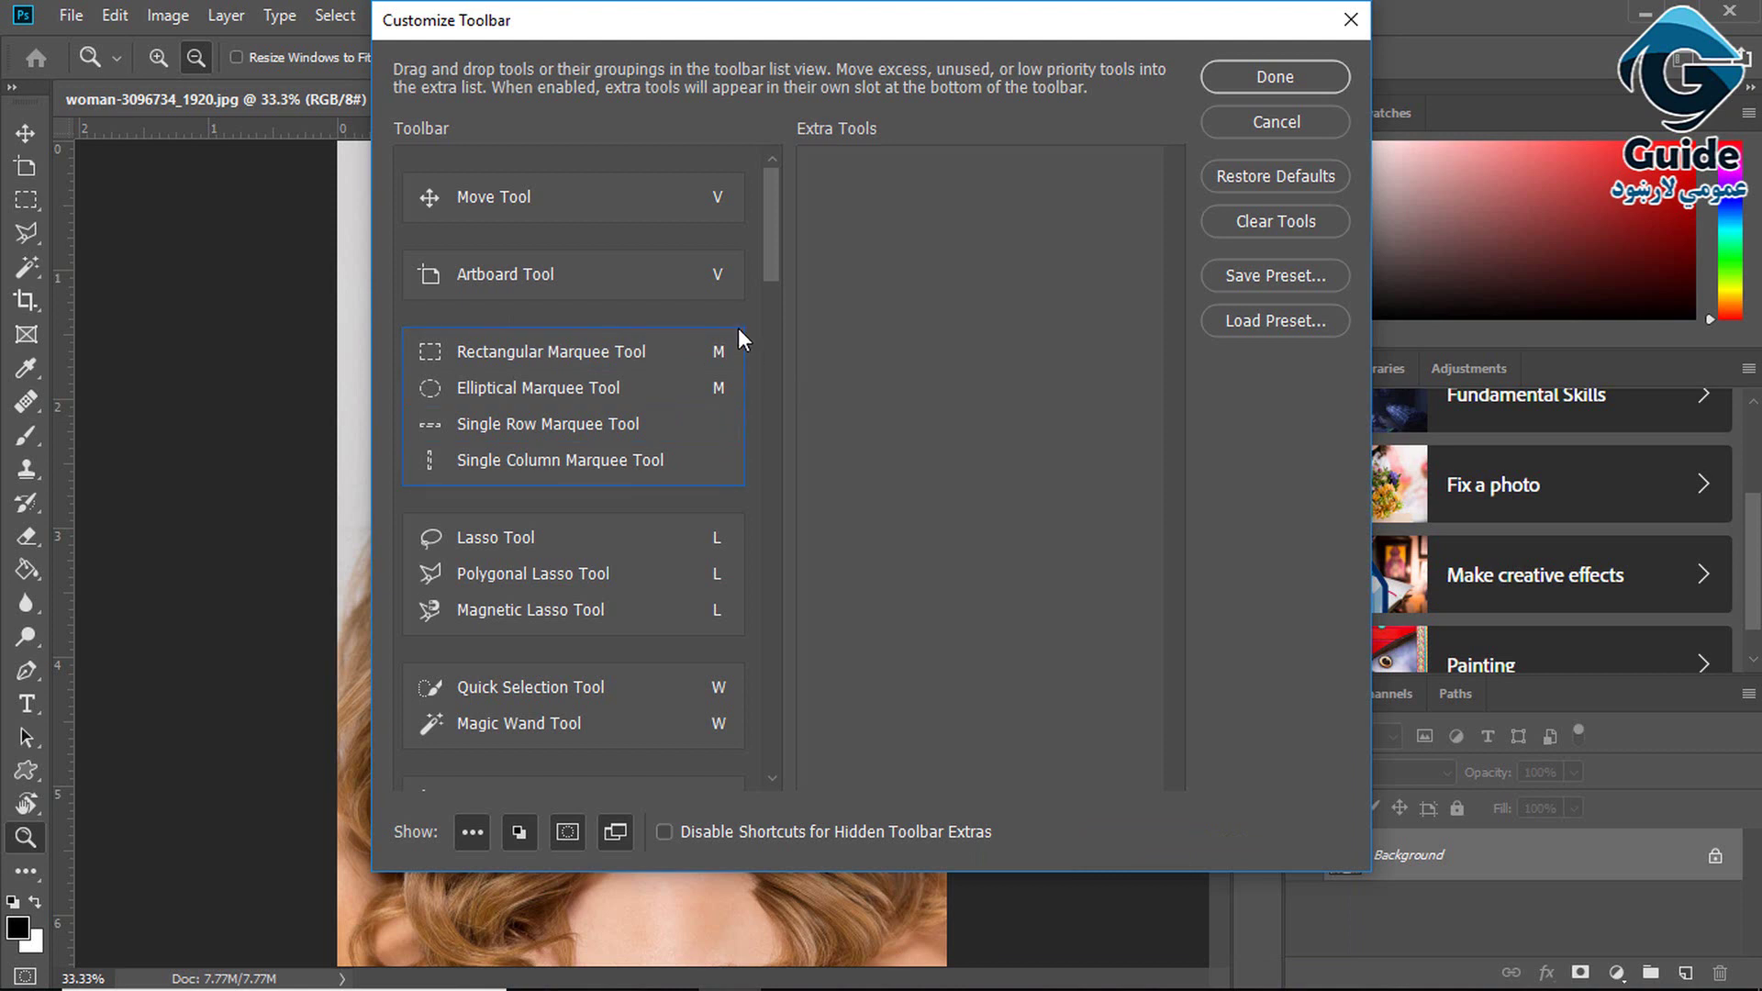
left_click_drag(720, 200, 718, 179)
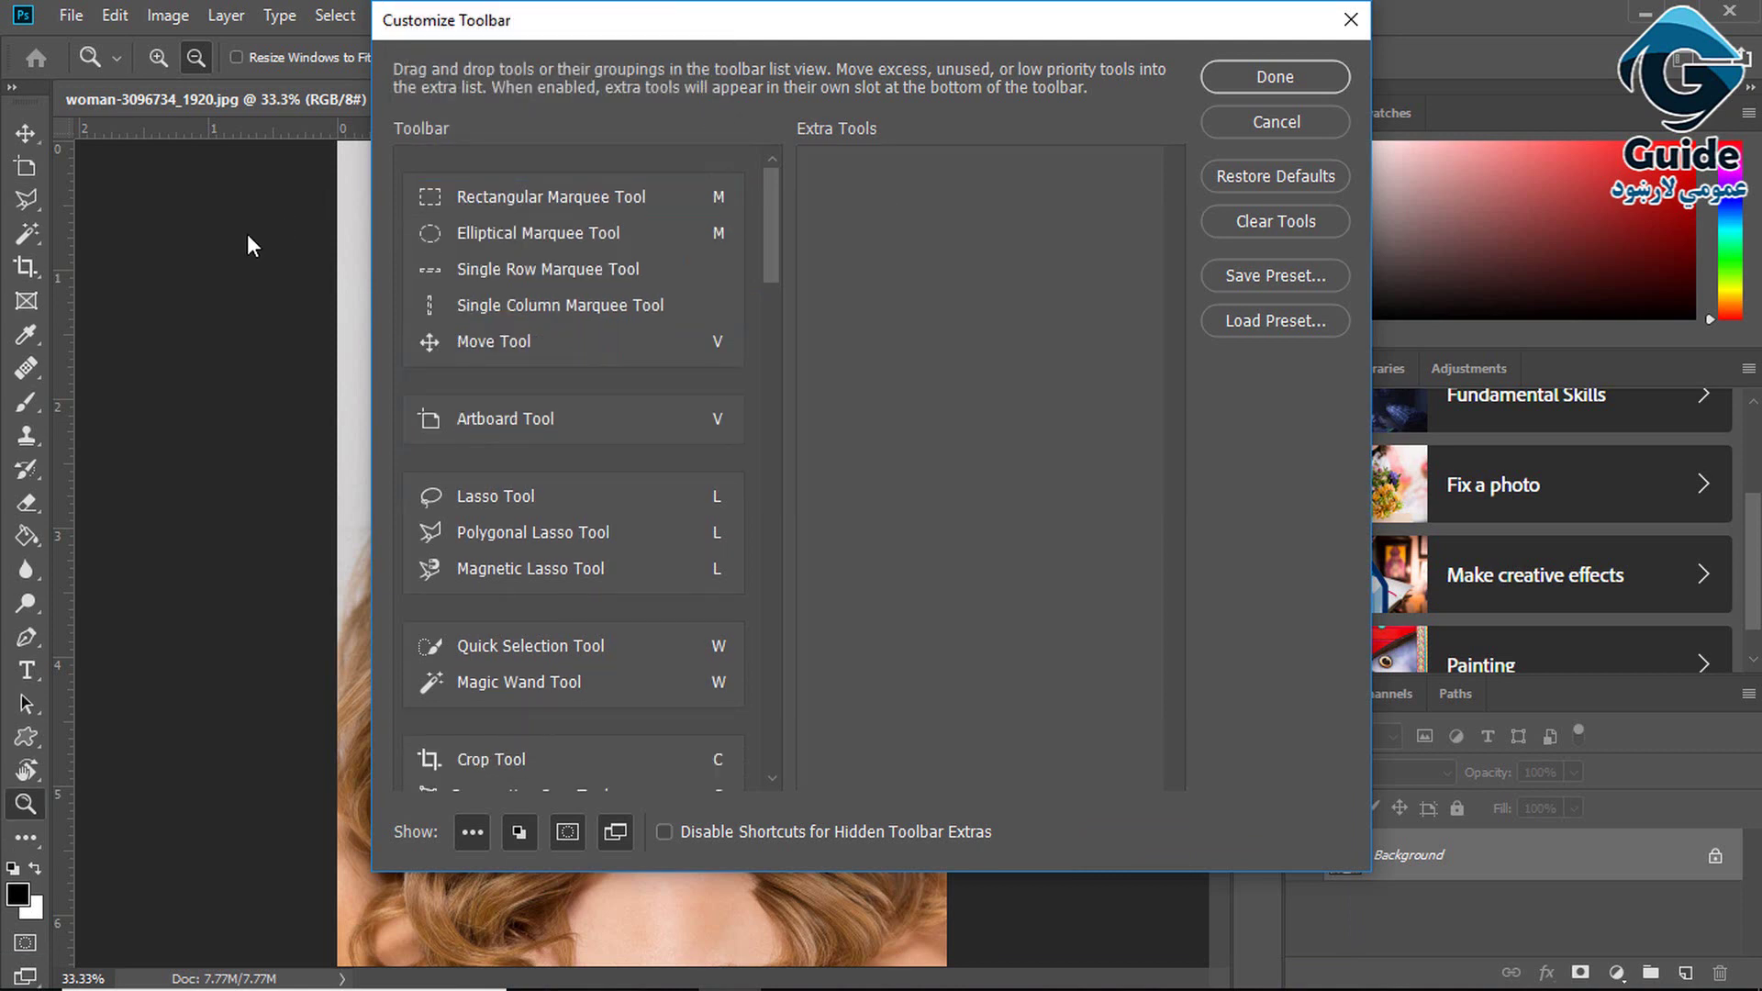
Restore the toolbar's default layout and cancel the toolbar customization
left_click_drag(713, 286, 979, 276)
left_click(1283, 180)
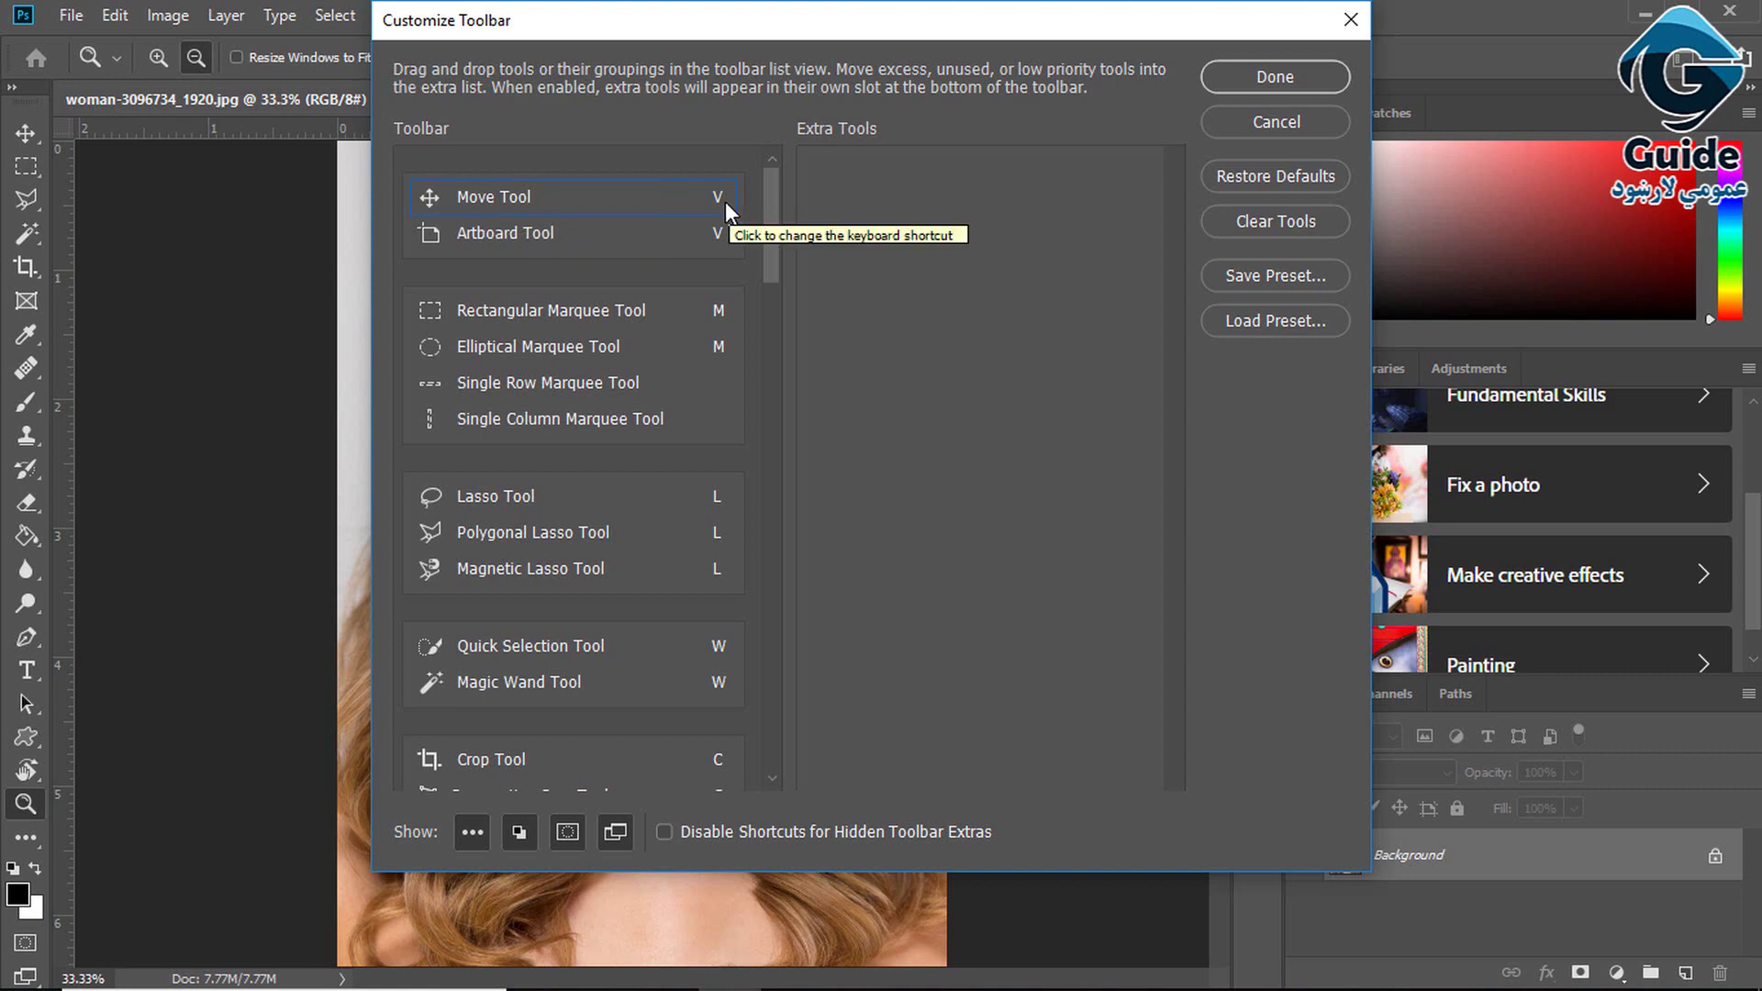
left_click(1297, 126)
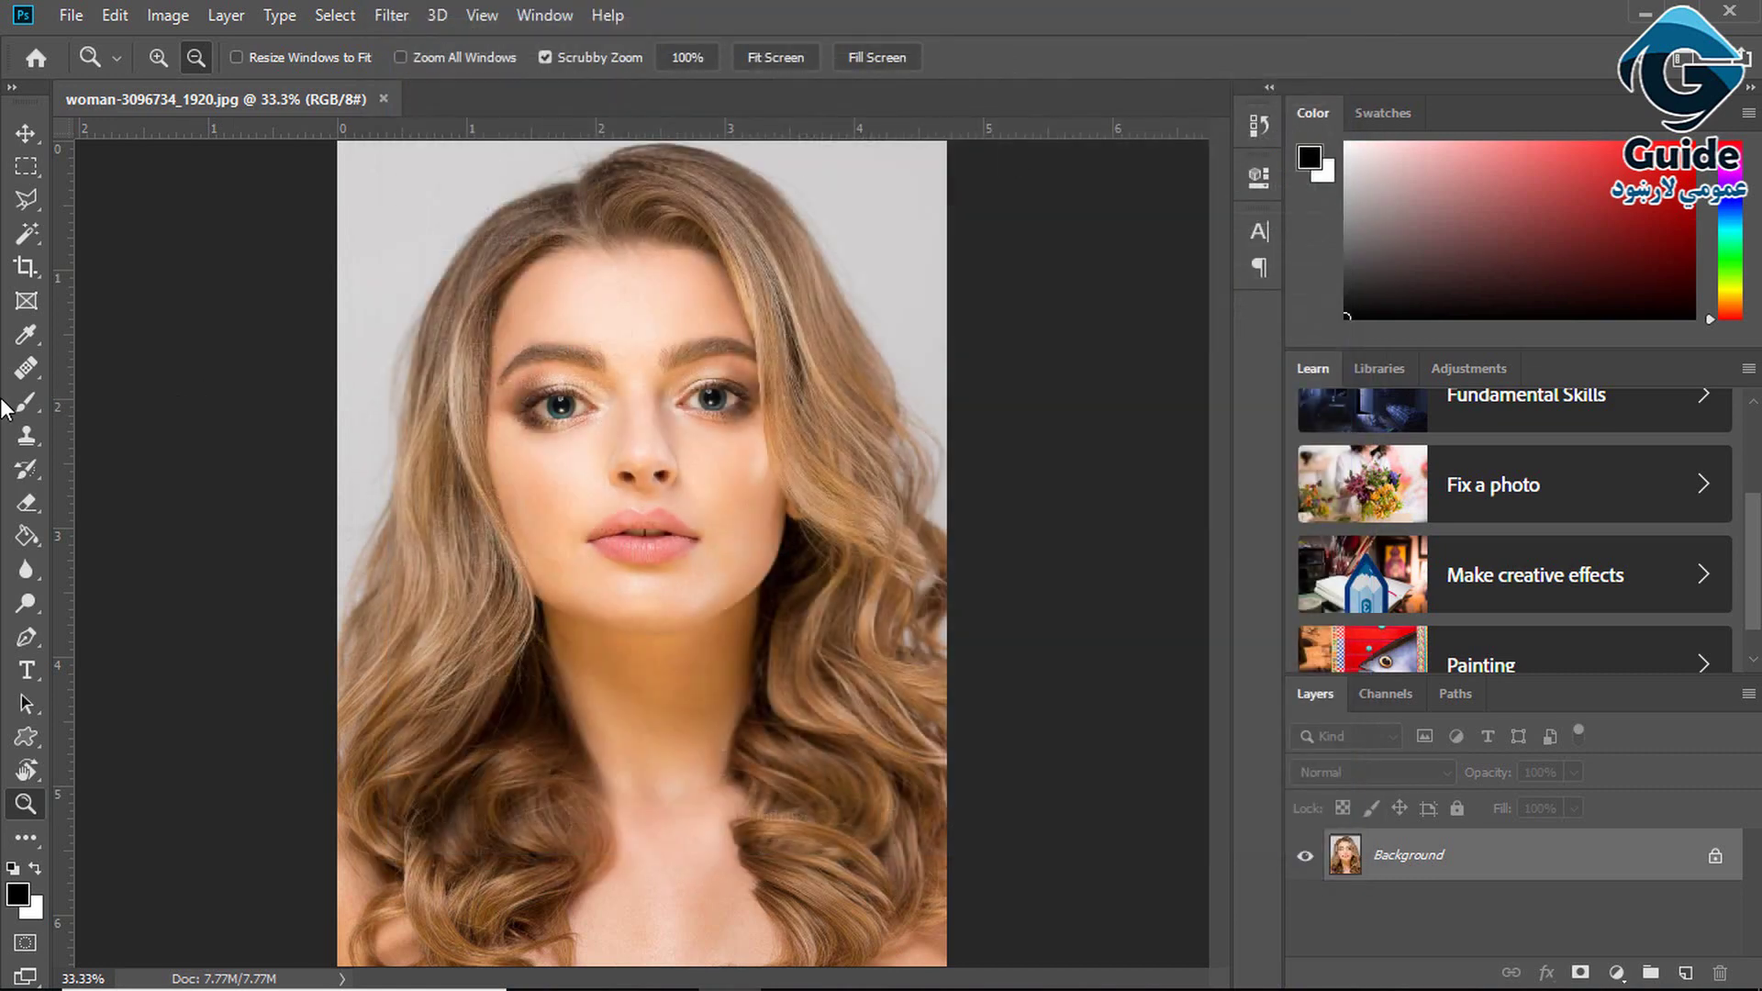
Switch from the Eyedropper to the Move Tool, and change the Move Tool's assigned shortcut letter to I in the toolbar customization
left_click(29, 337)
key("v")
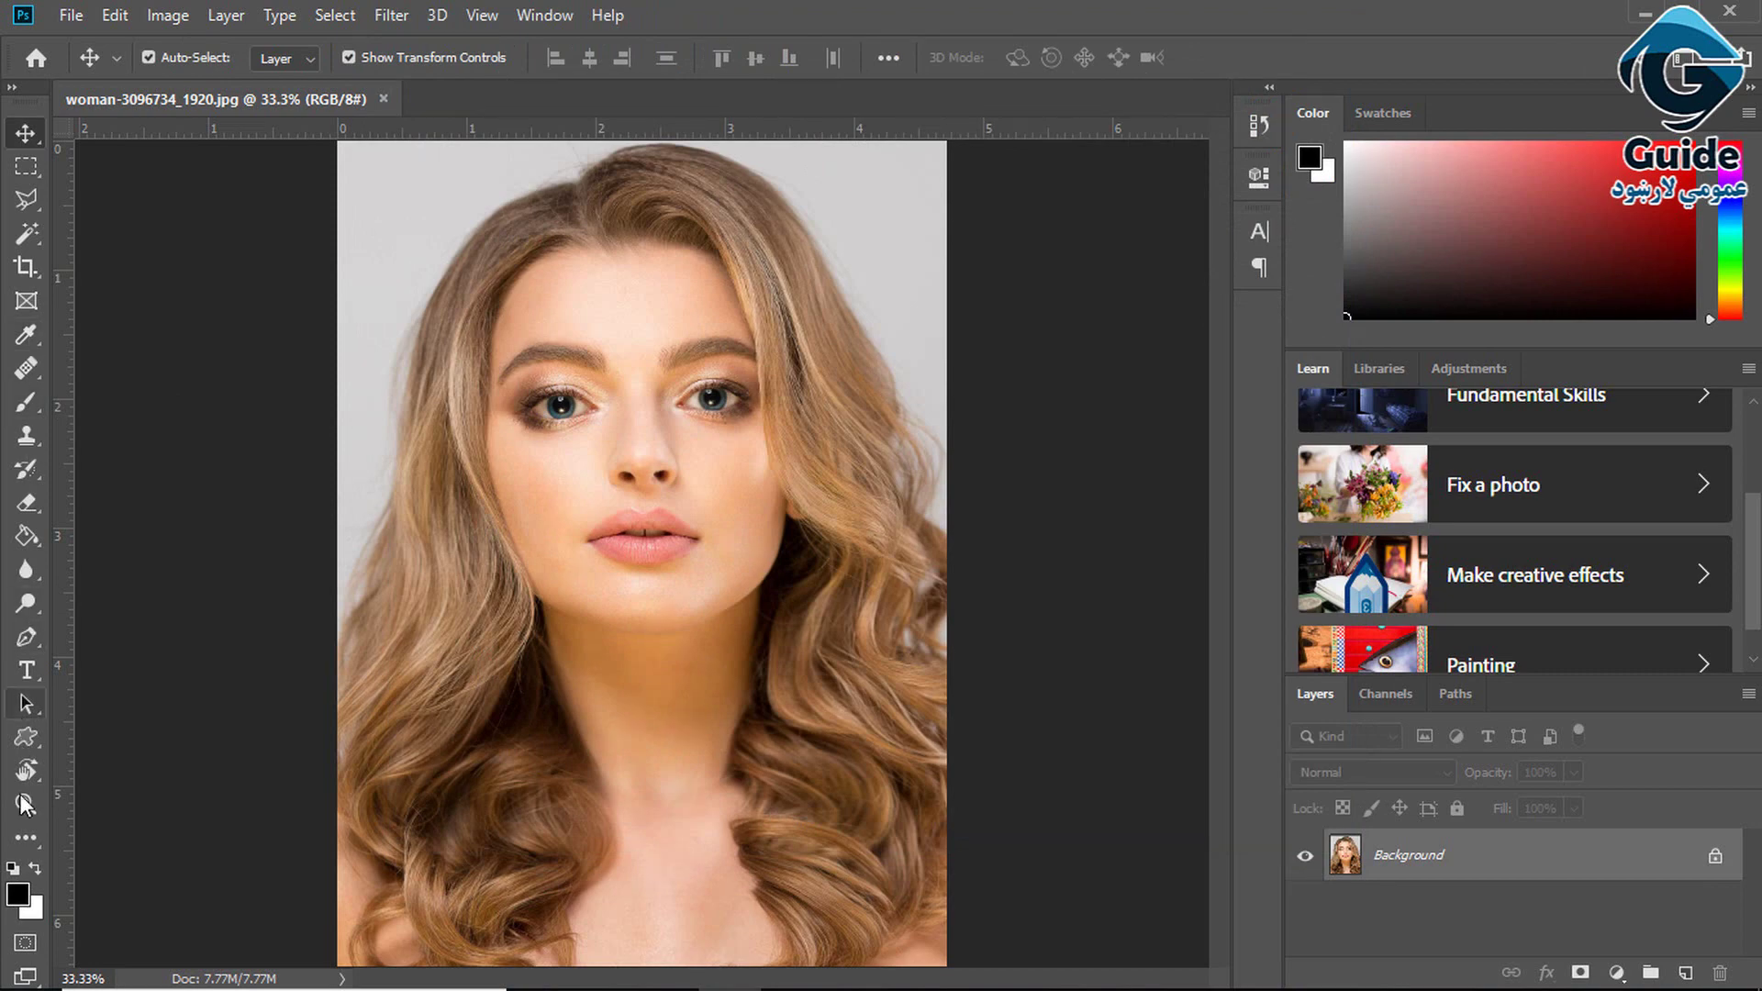
left_click(29, 838)
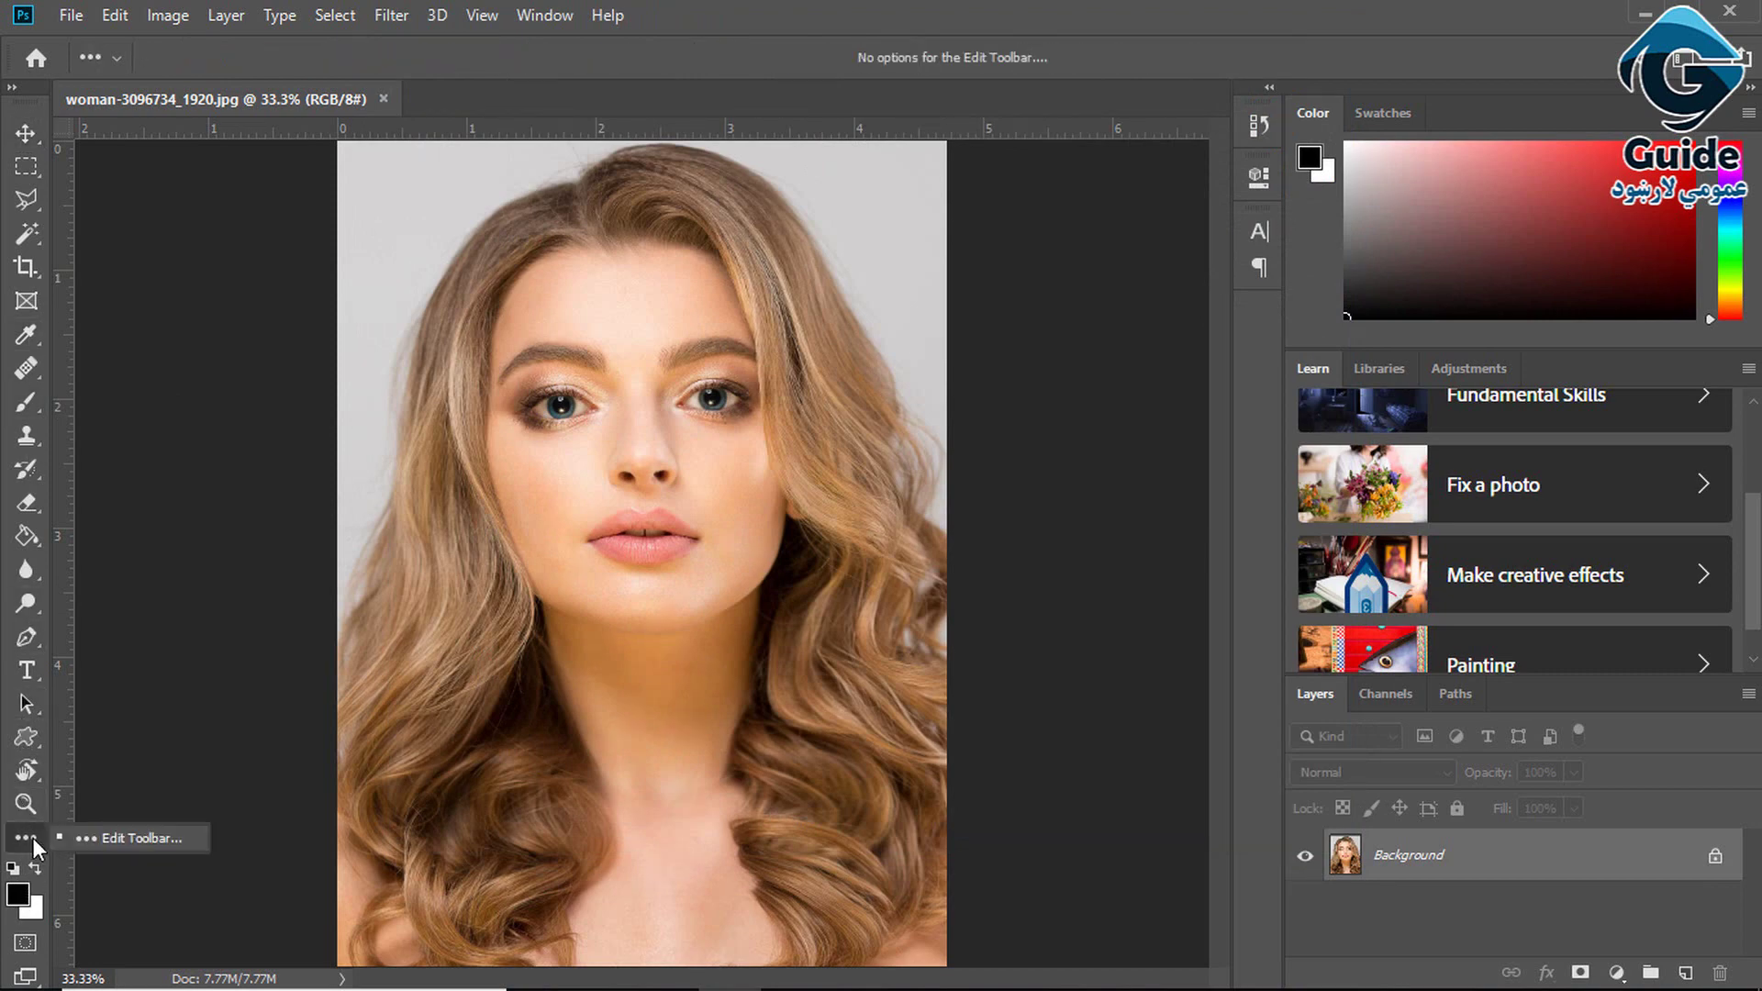
left_click(96, 837)
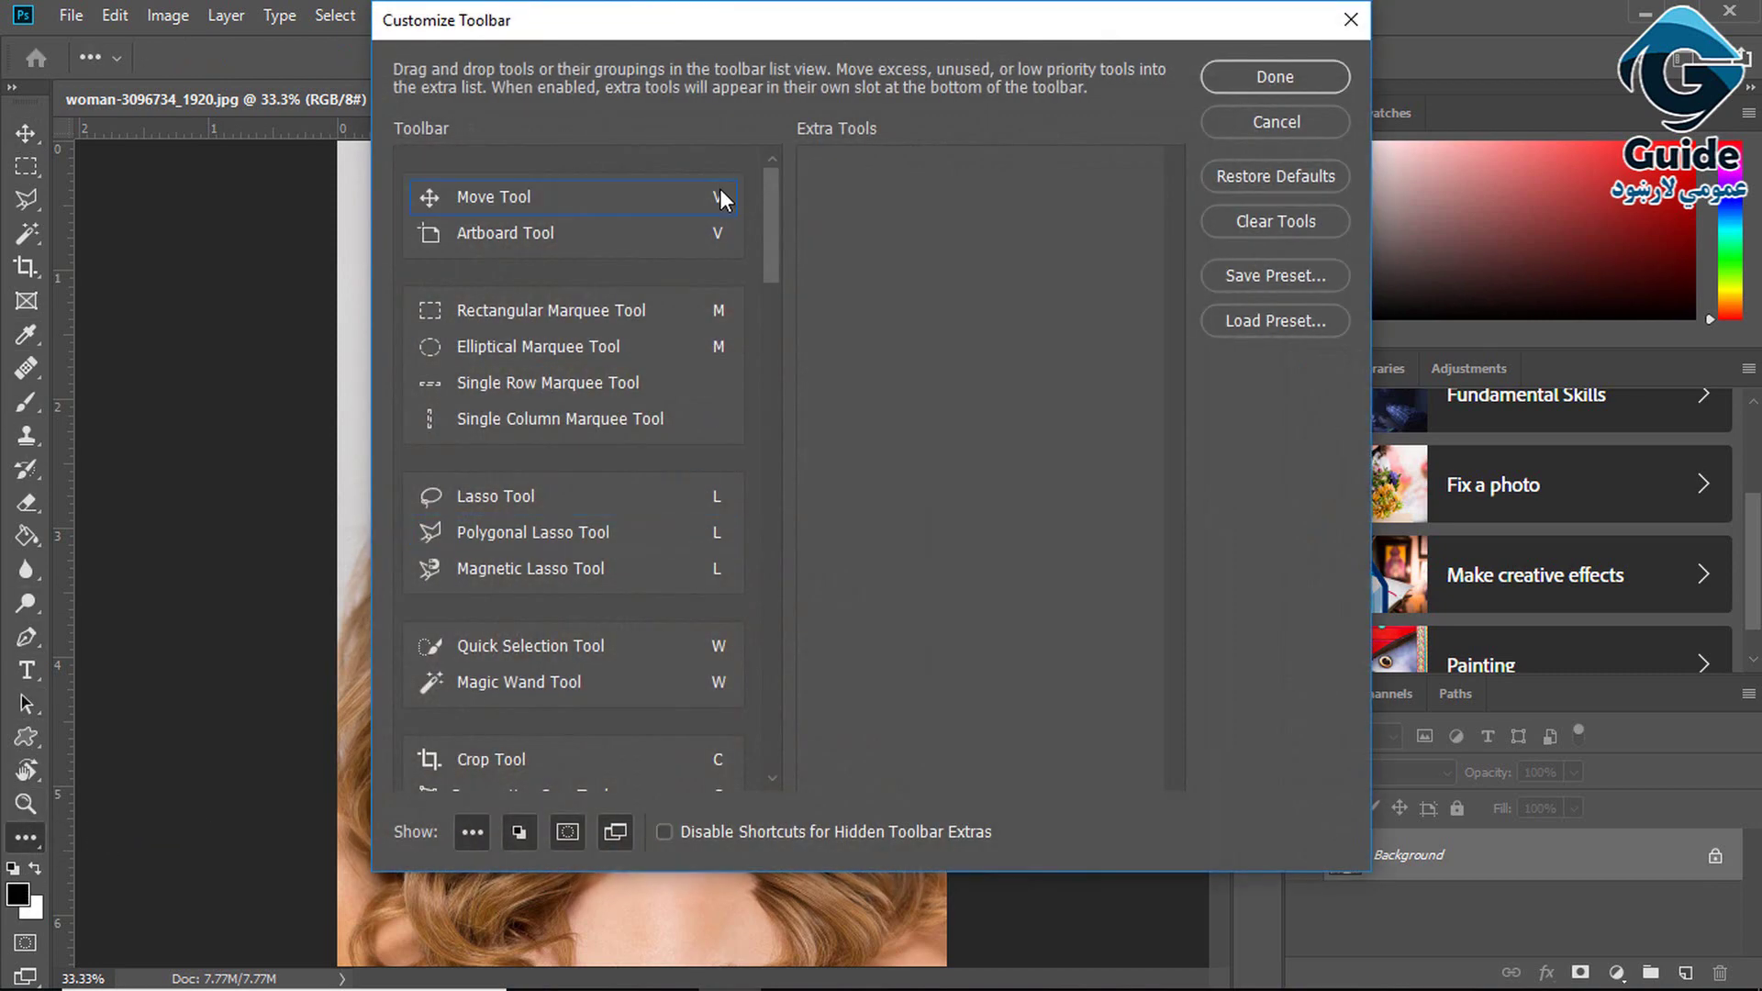
left_click(720, 194)
key("BackSpace")
left_click(1278, 74)
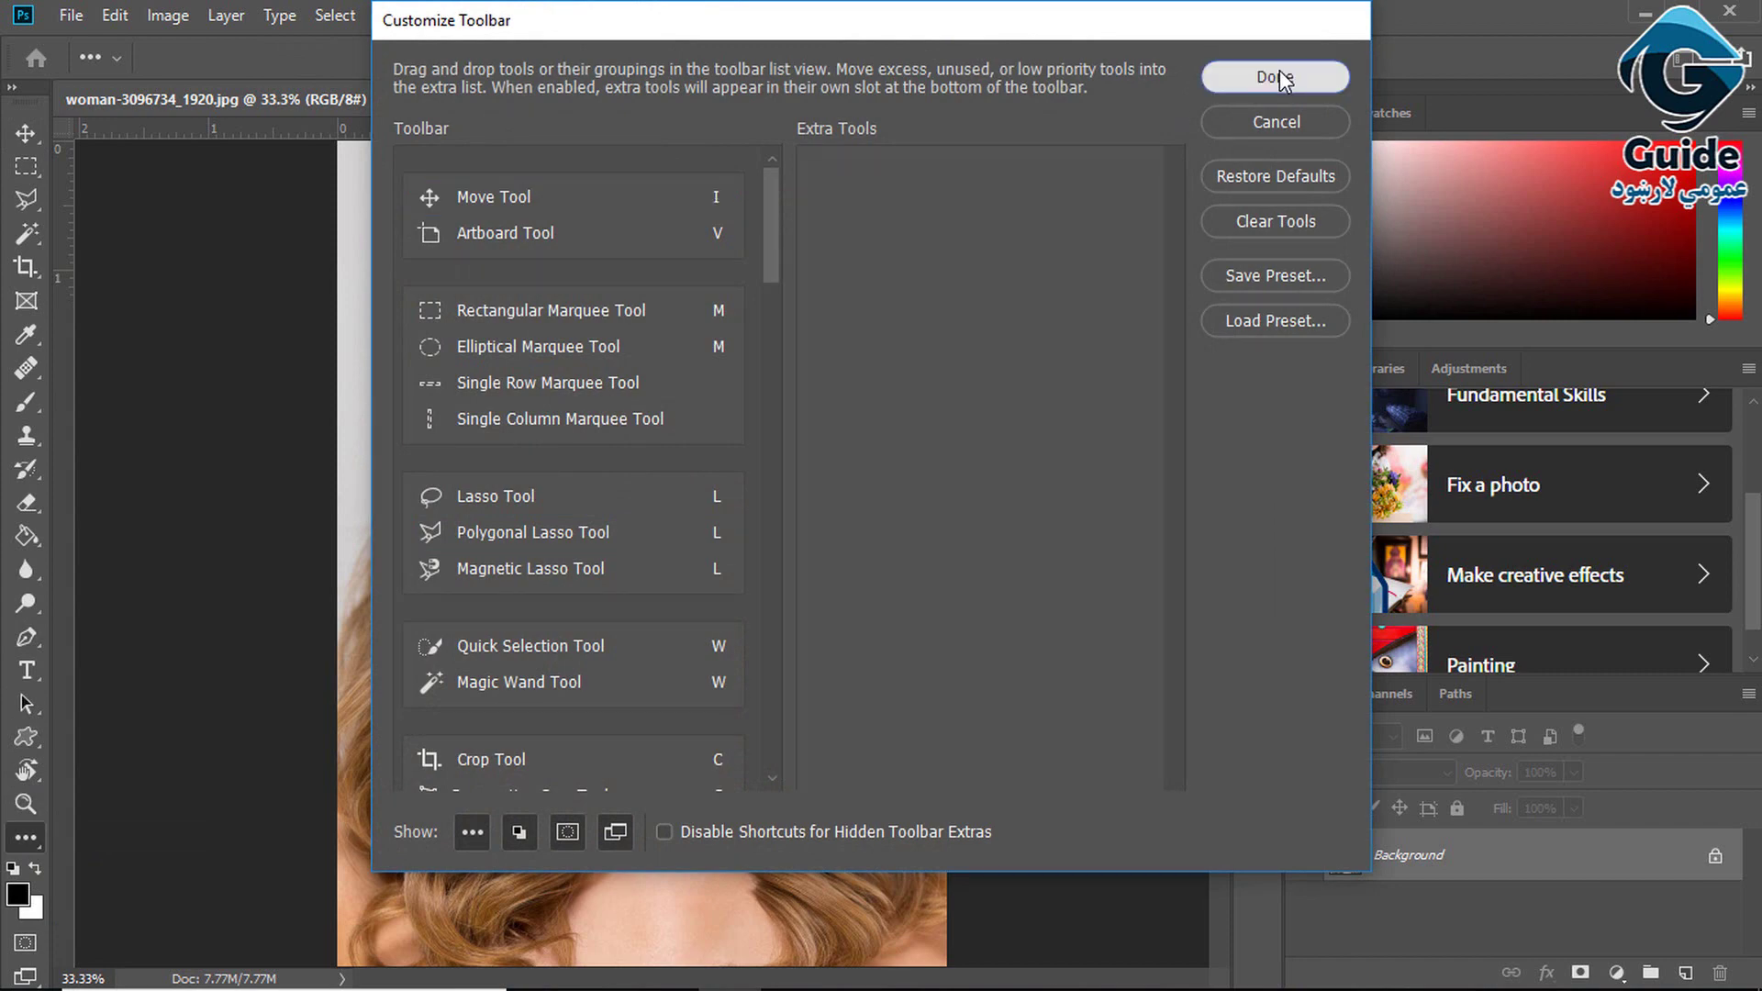
Test switching from the Crop tool to the Move Tool, and set the Move Tool's shortcut letter back to V
left_click(34, 262)
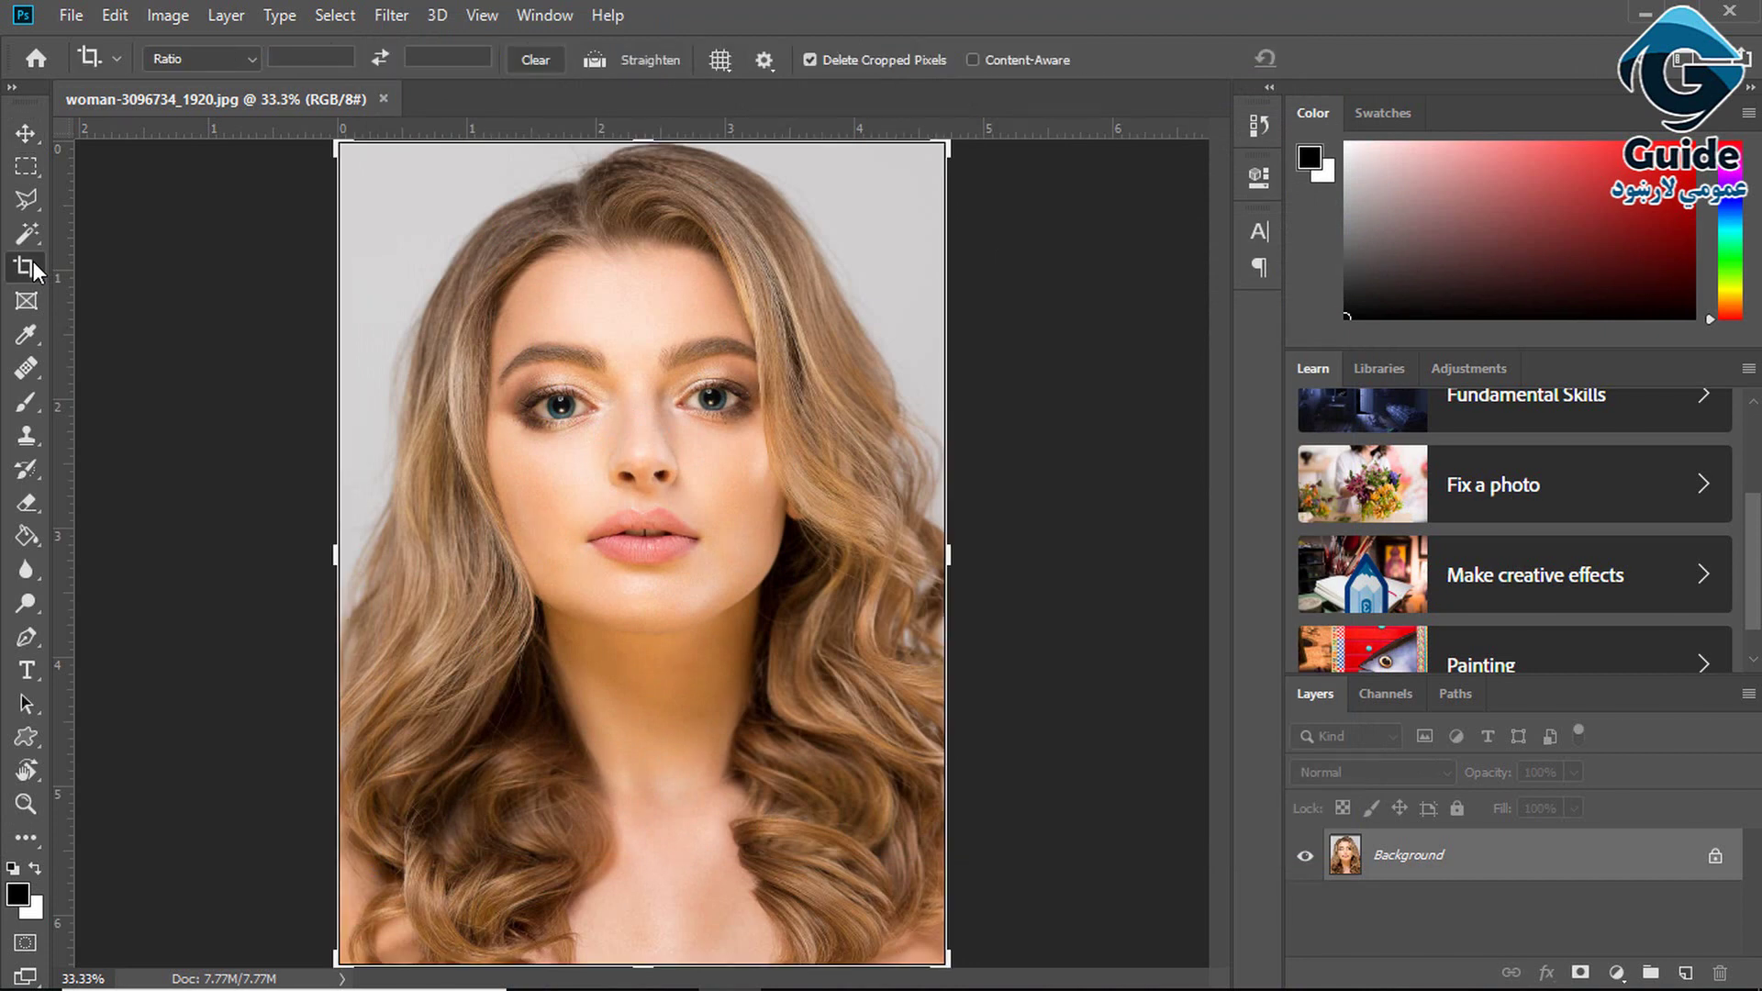
key("v")
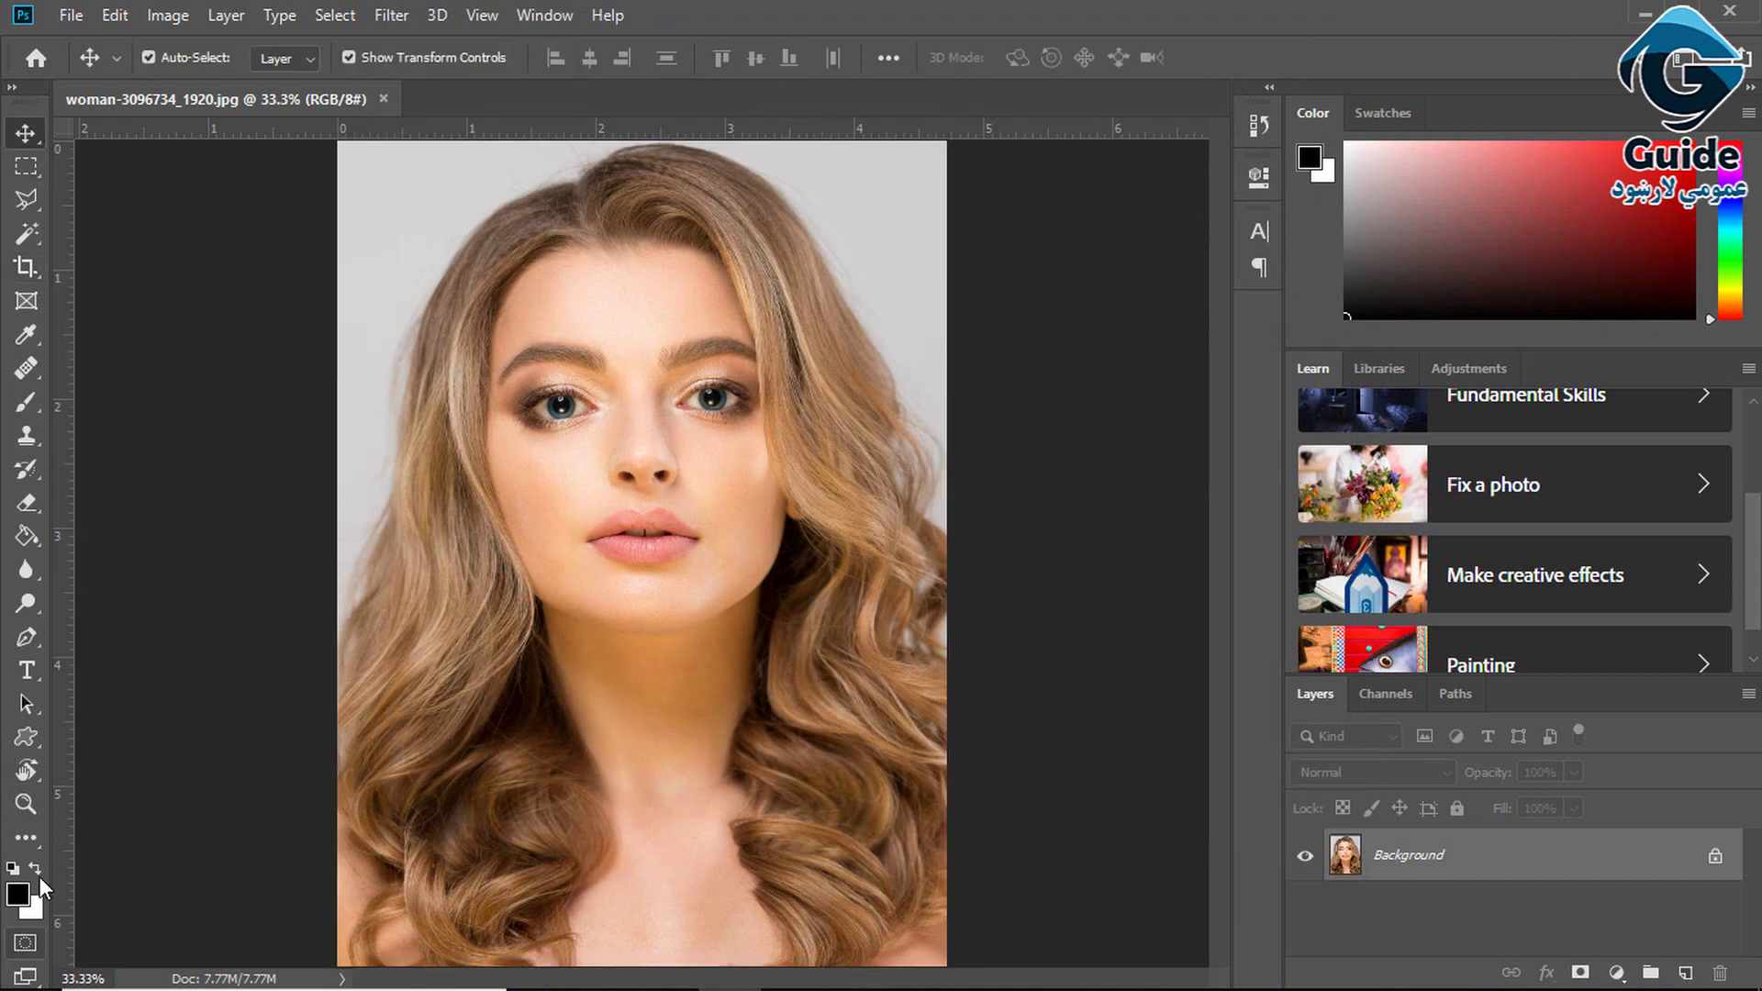
left_click(34, 835)
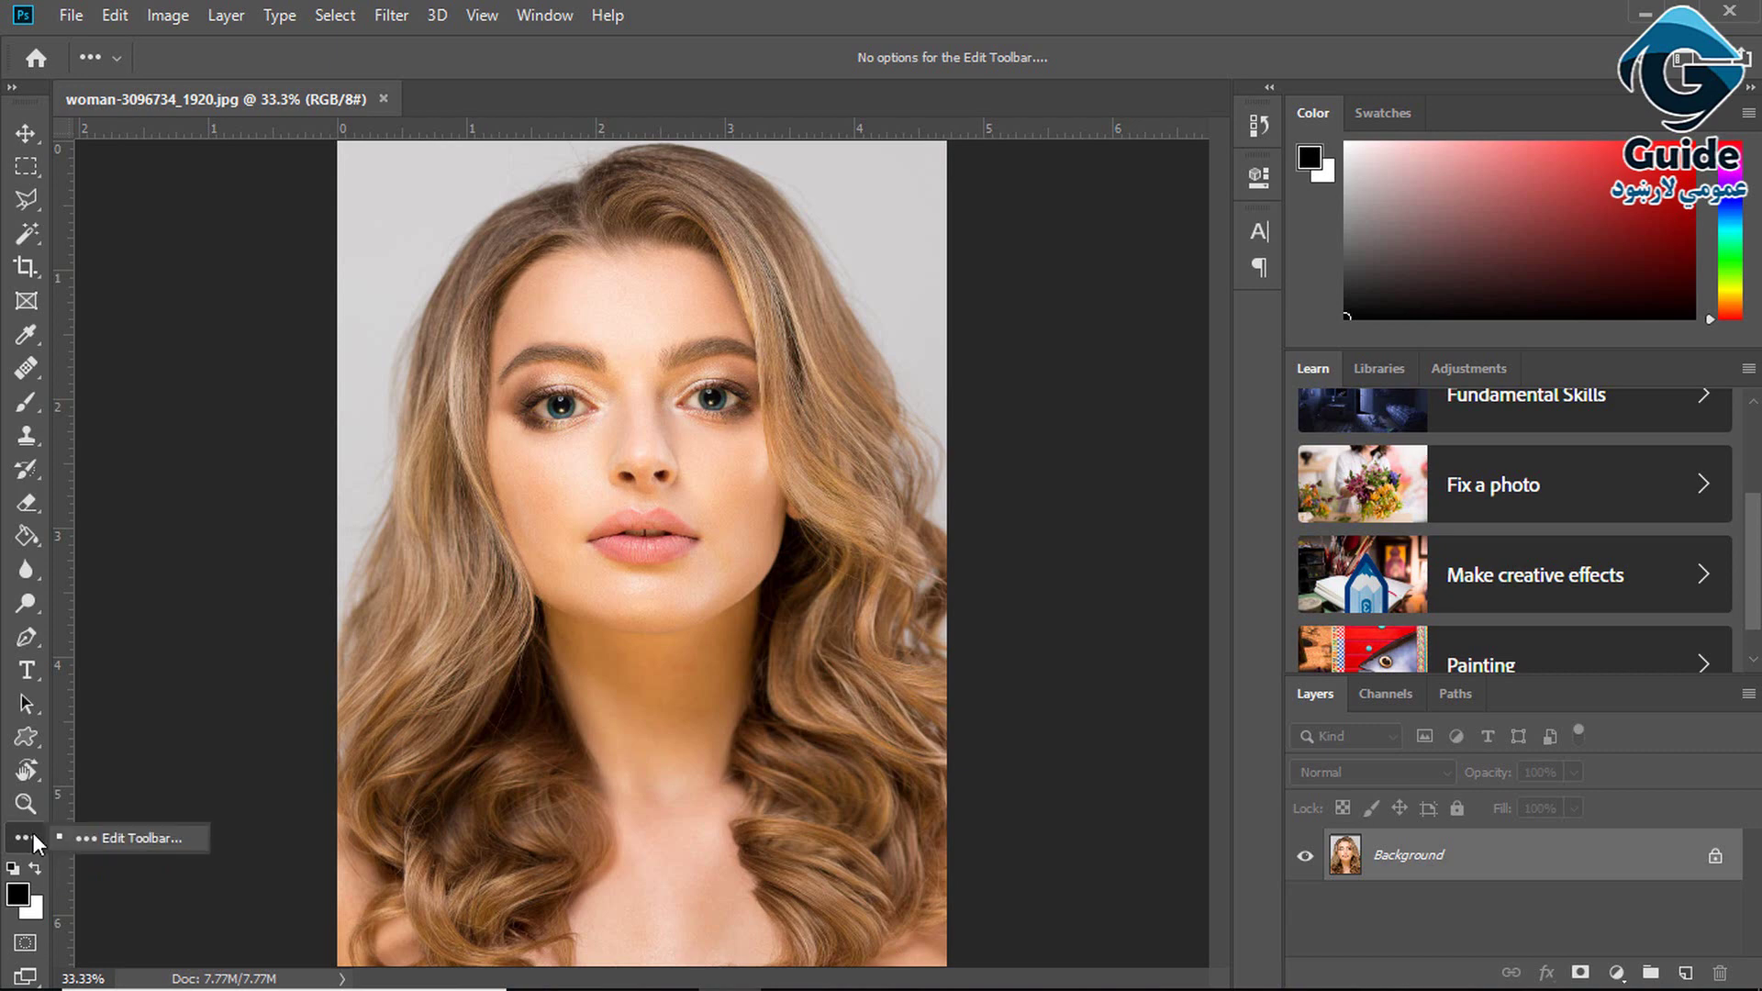
left_click(90, 835)
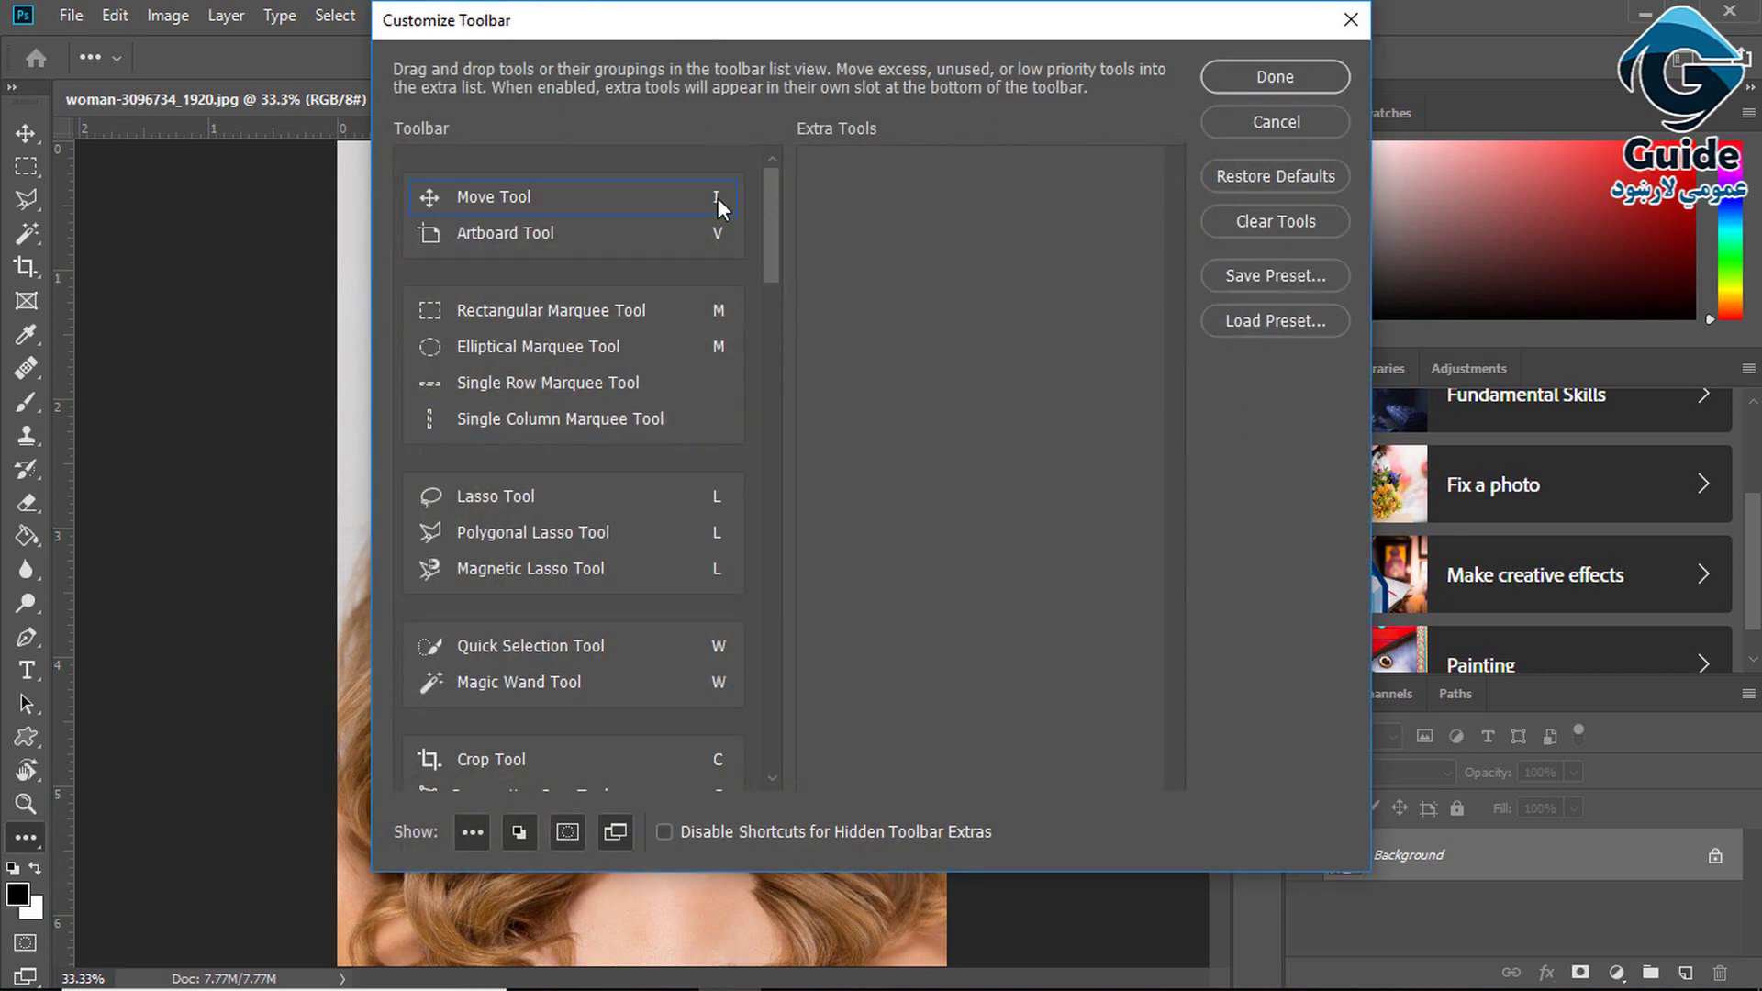
type("v")
Start saving the toolbar as a preset, cancel the save, and leave the toolbar customization
left_click(1251, 284)
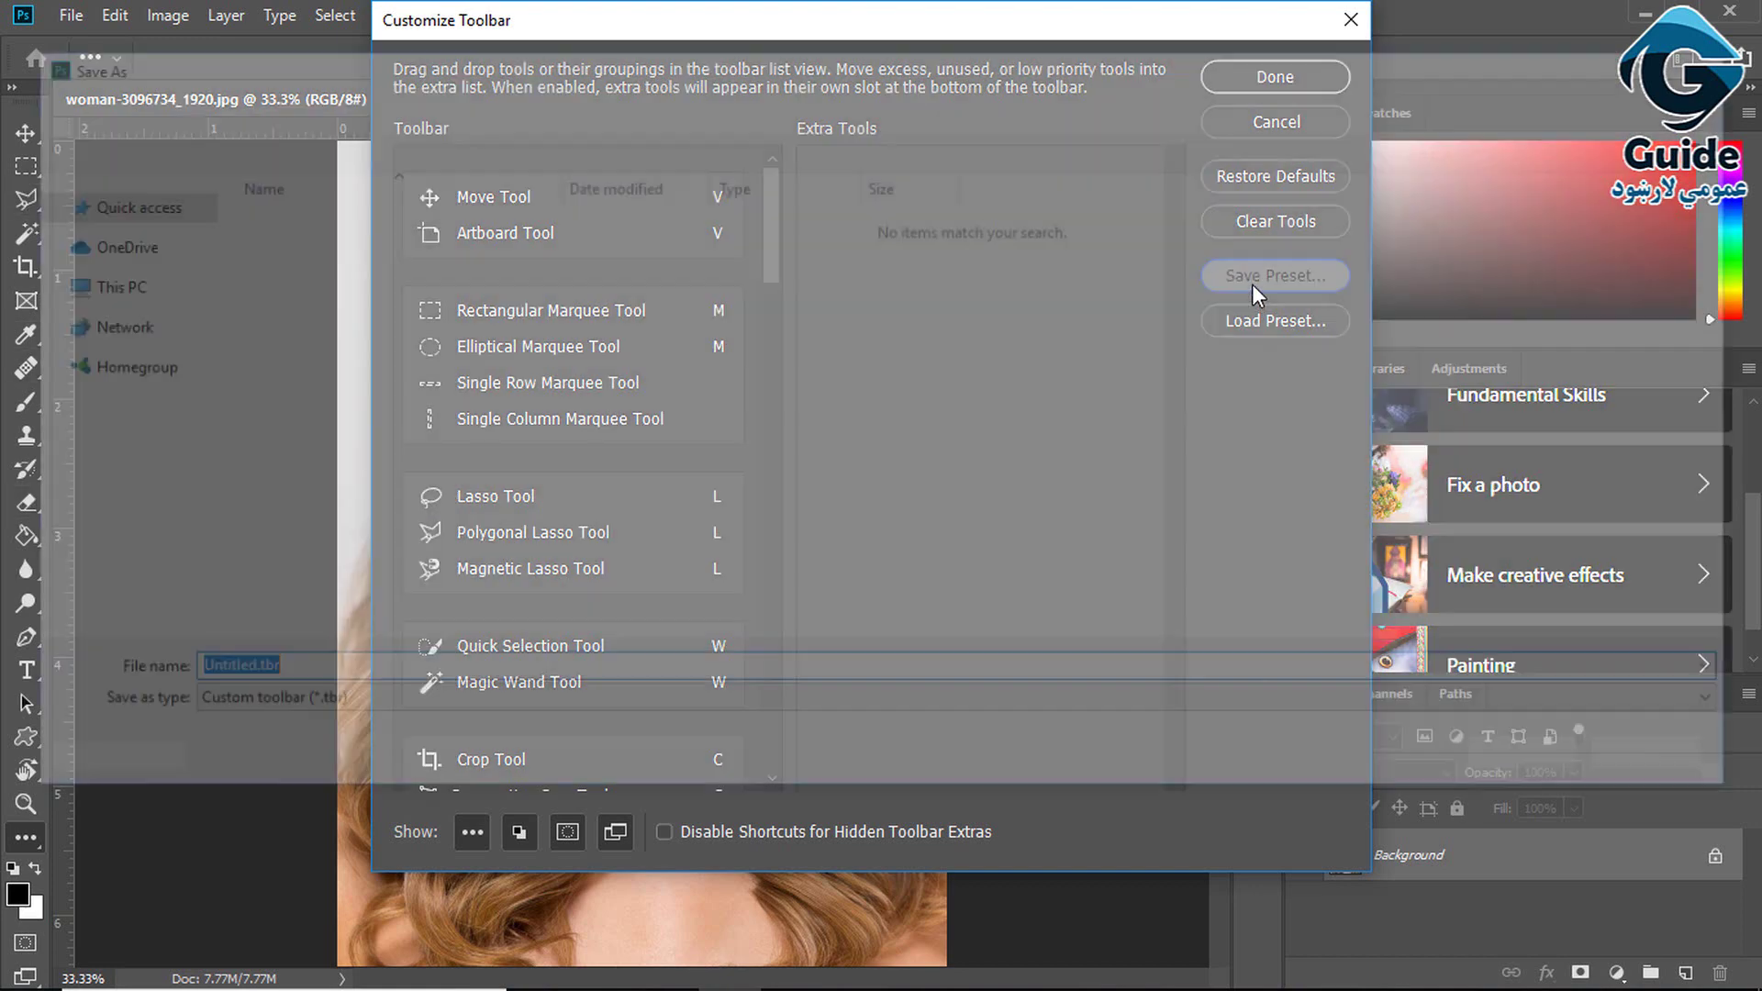
left_click(1676, 767)
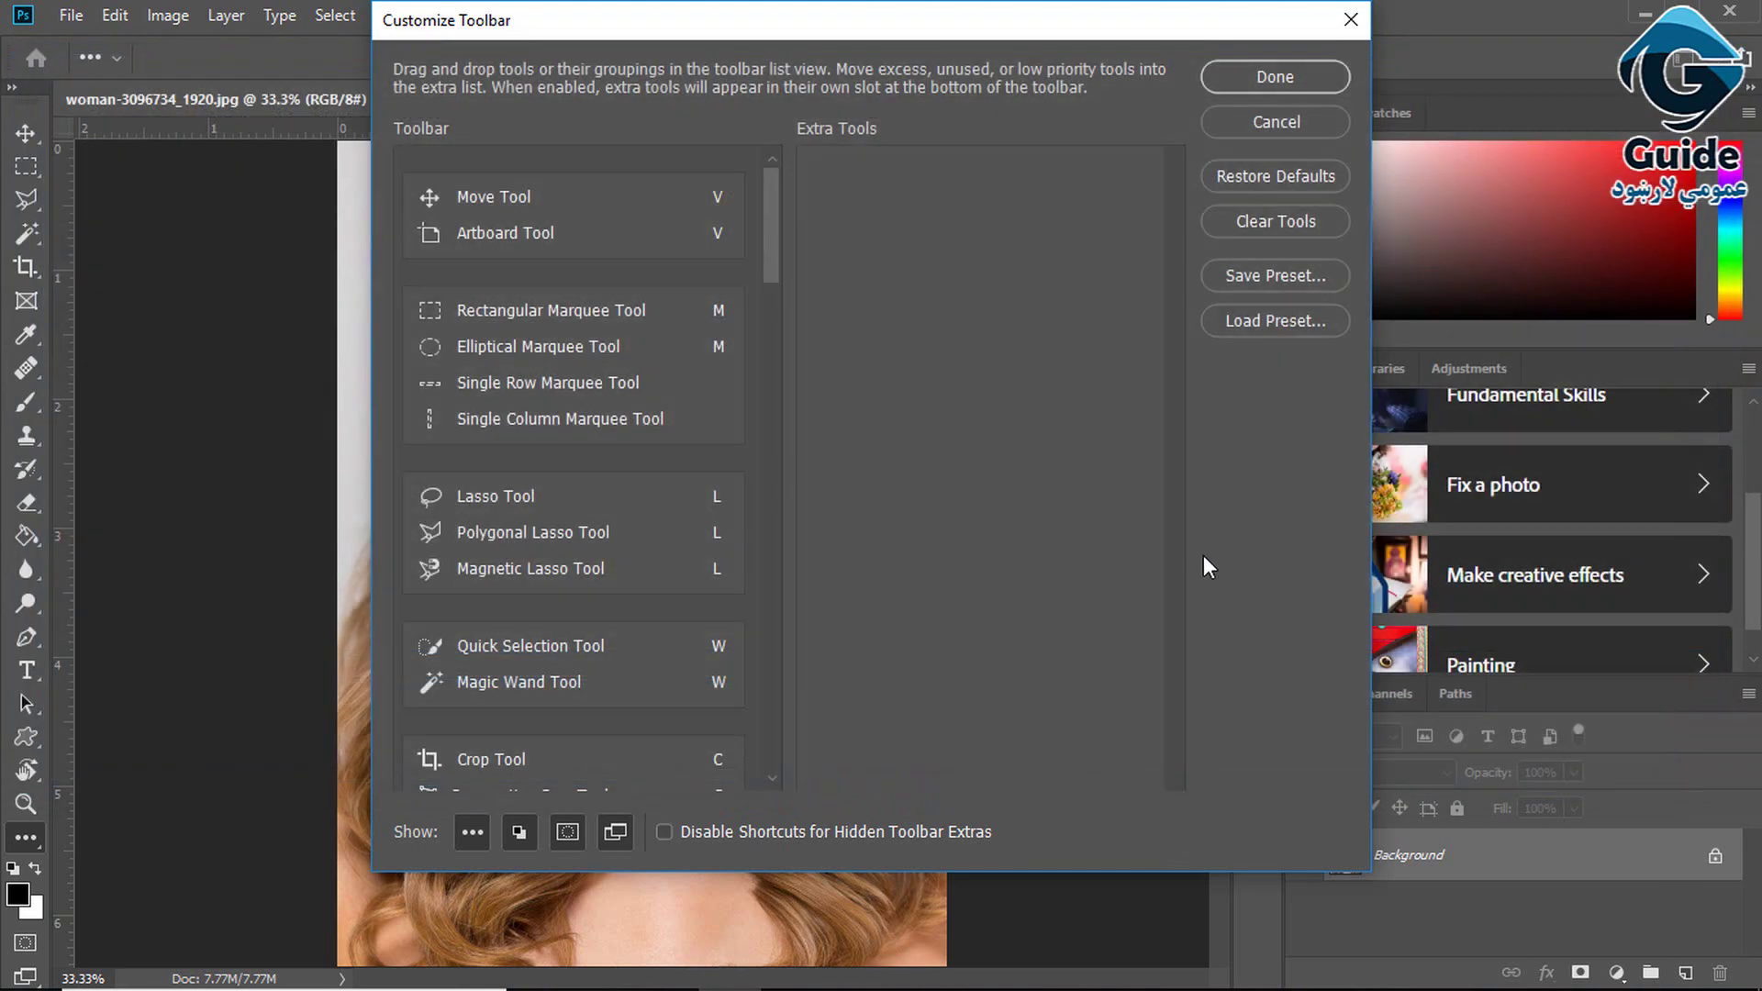
mouse_move(783, 223)
left_mouse_down()
mouse_move(785, 712)
mouse_move(788, 369)
mouse_move(829, 335)
left_mouse_up()
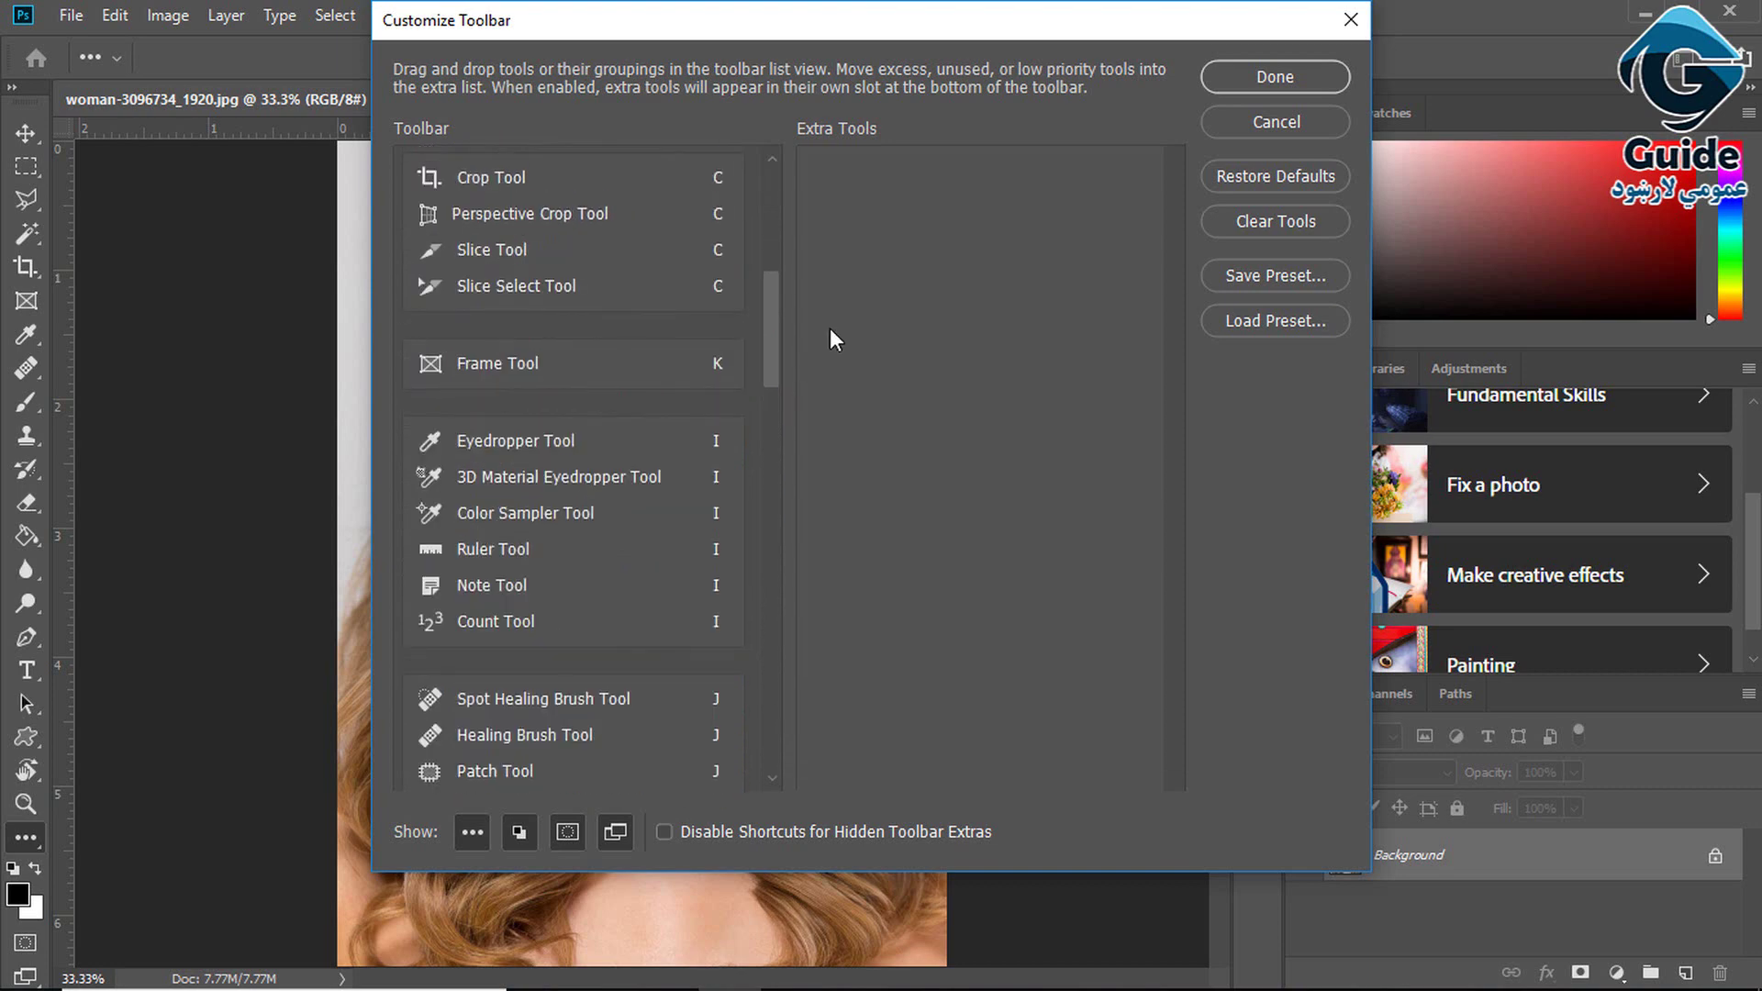
left_click(1277, 122)
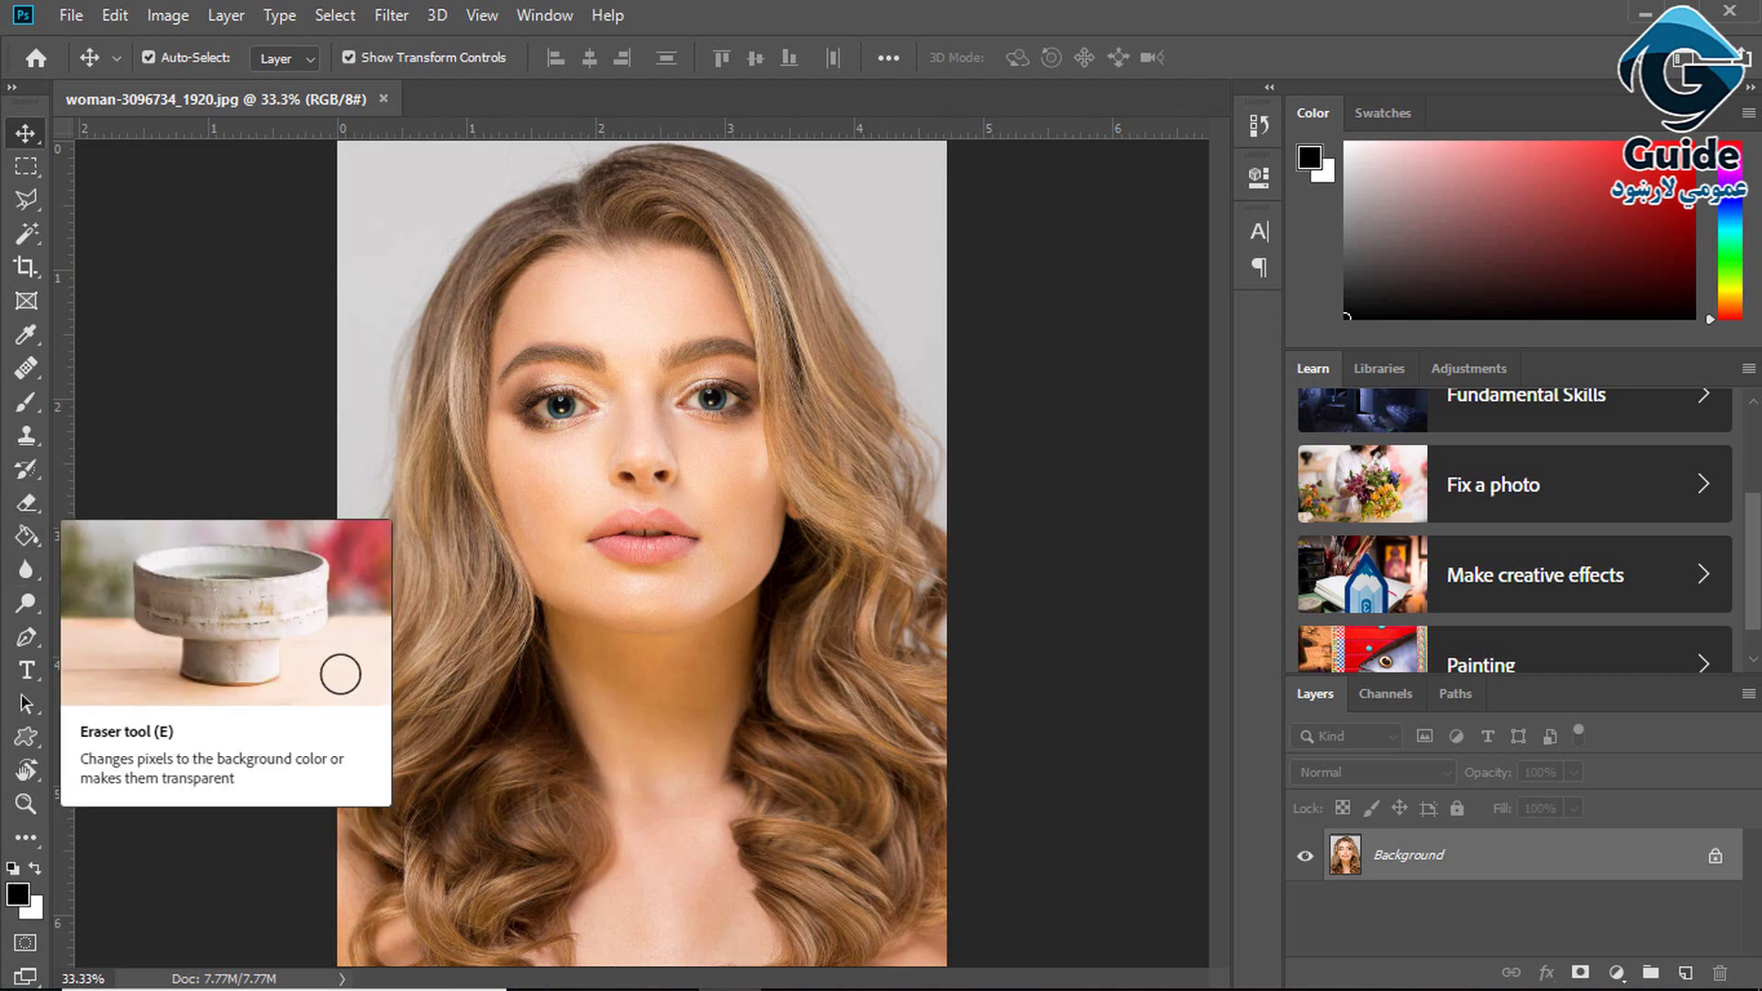
Try filling the forehead and the hair with black using the Paint Bucket, undoing each fill
left_click(27, 535)
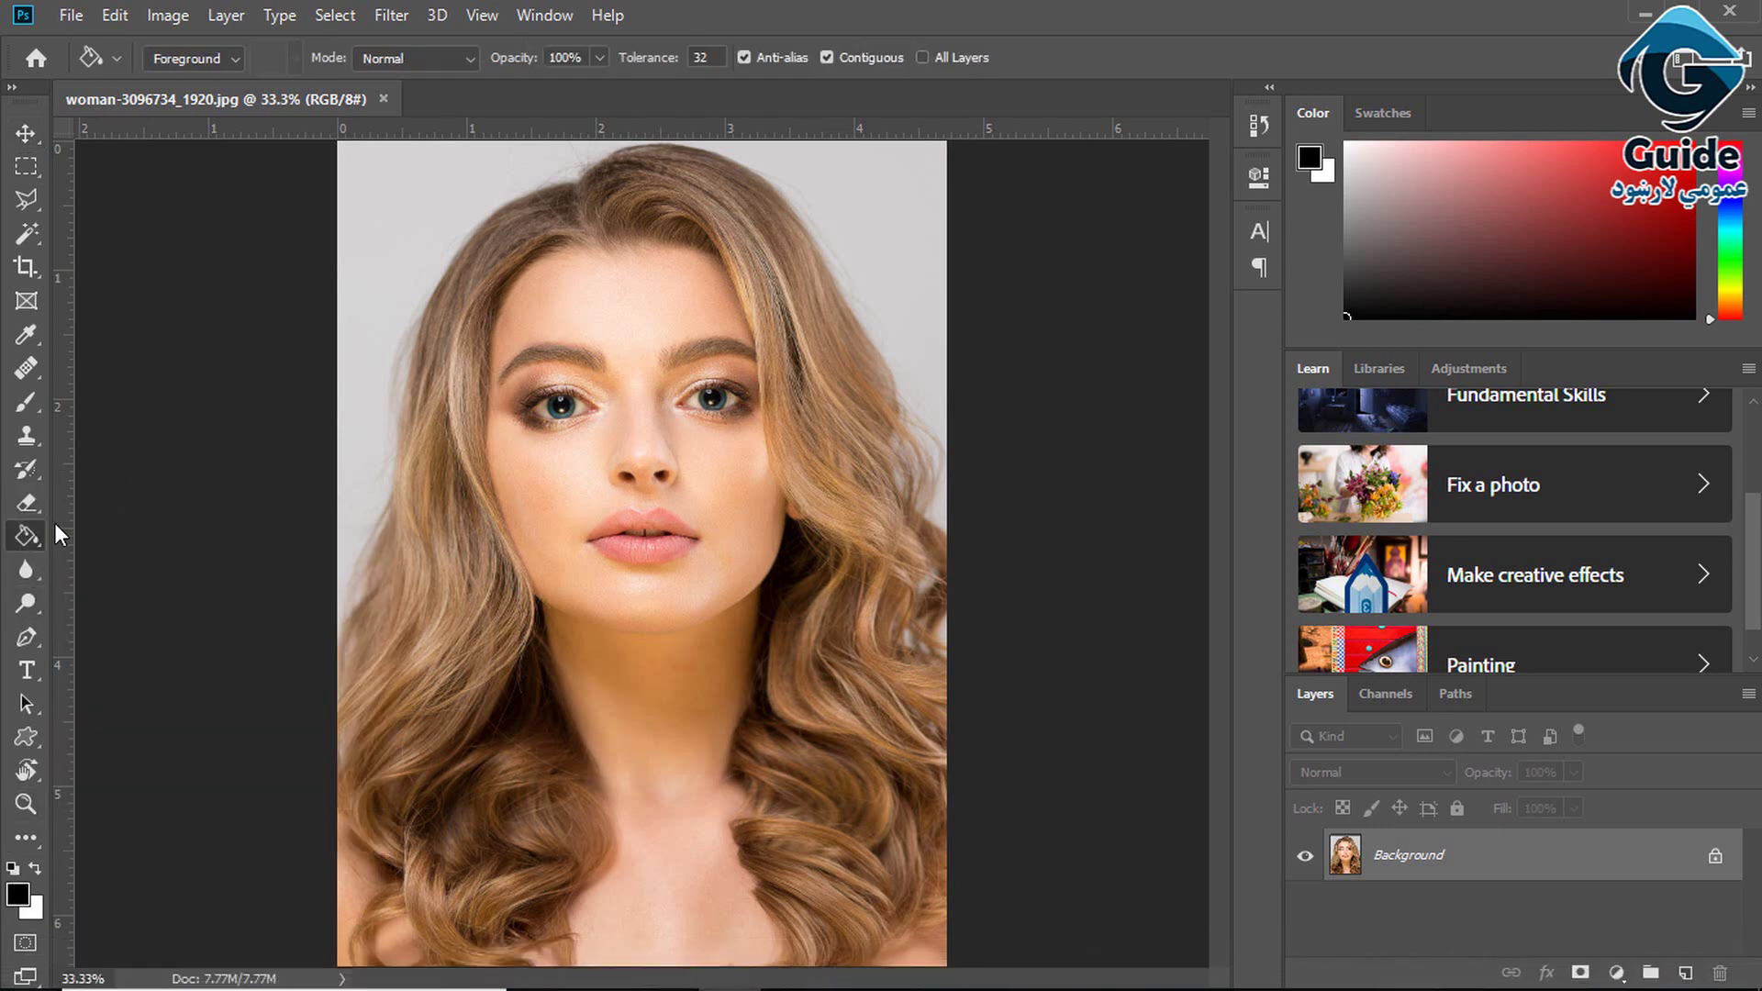
left_click(652, 323)
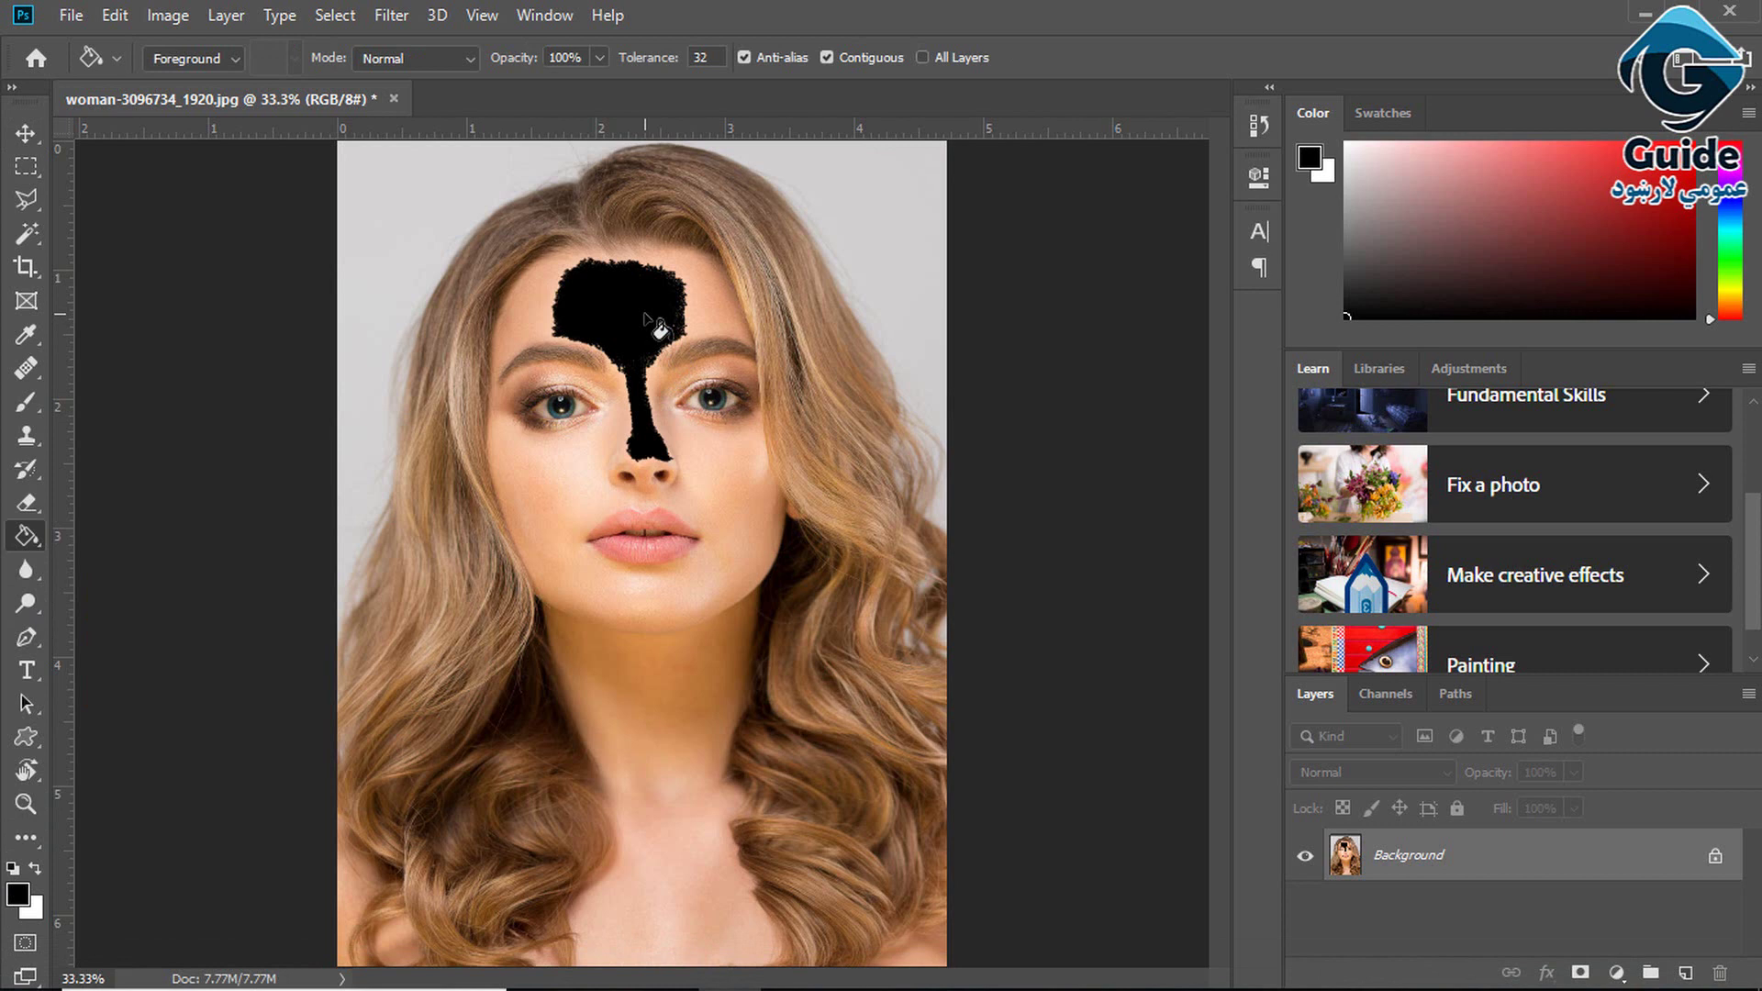
key("ctrl+z")
left_click(818, 386)
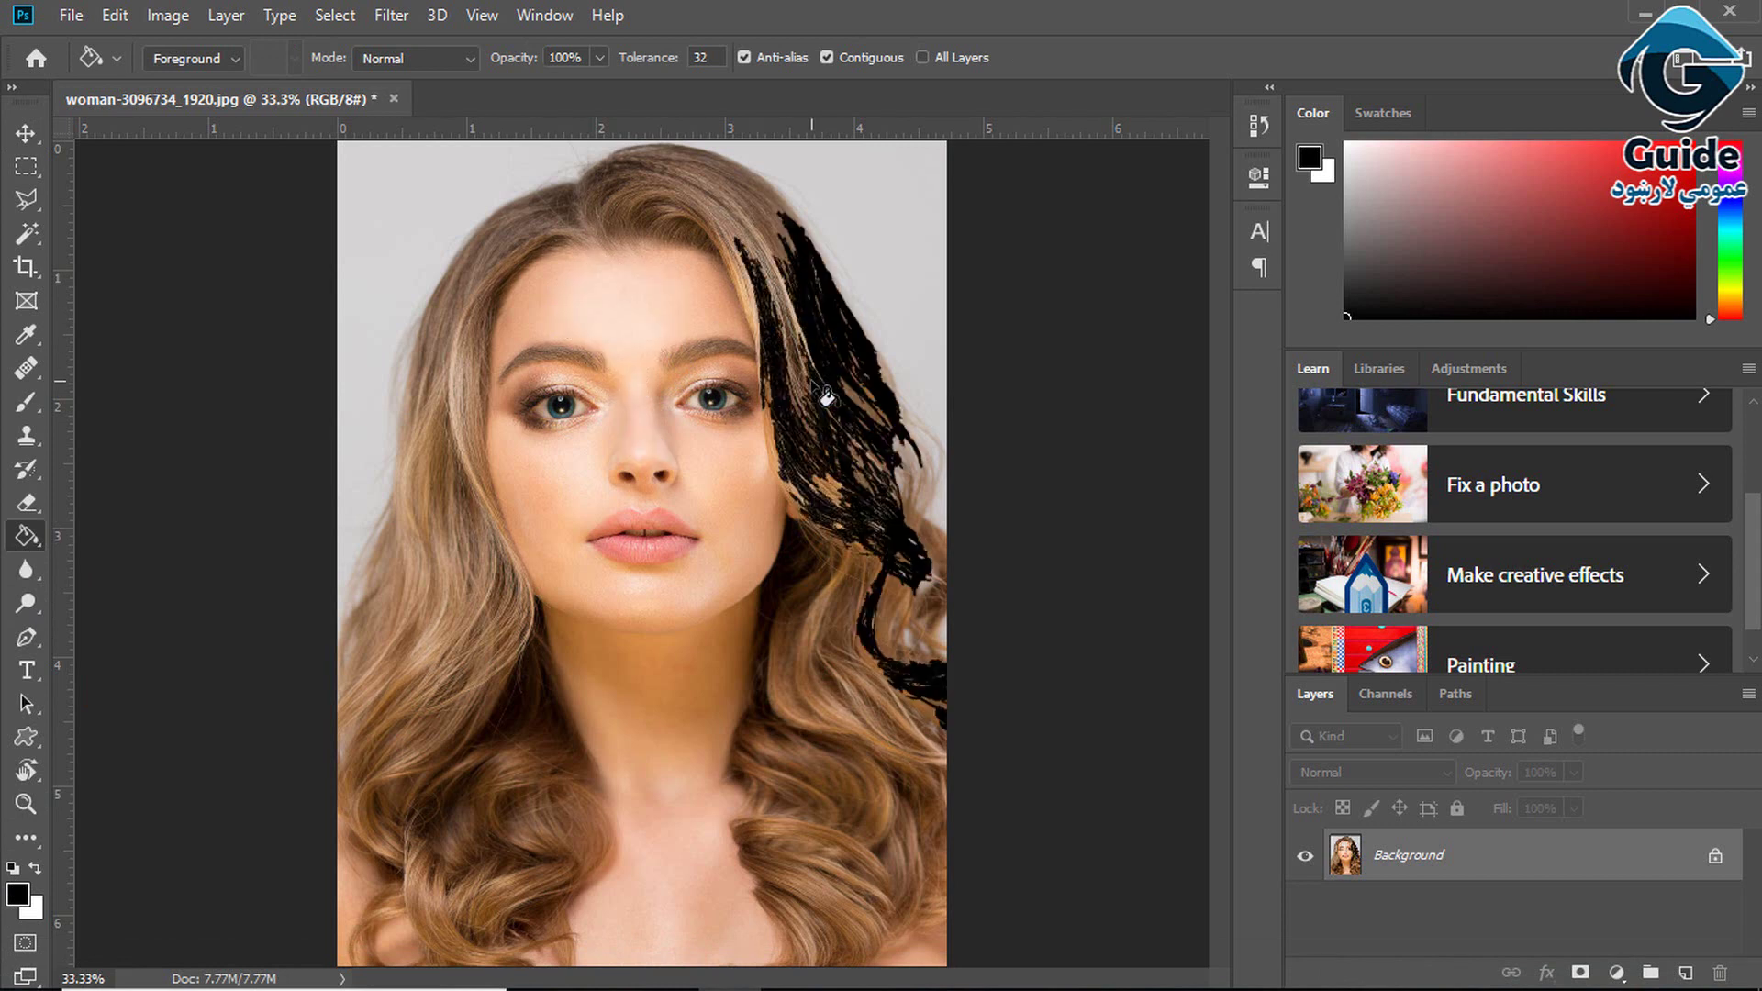
key("ctrl+z")
Fill the grey backdrop around the woman with black, and refill it with the foreground colour ff0000
left_click(919, 208)
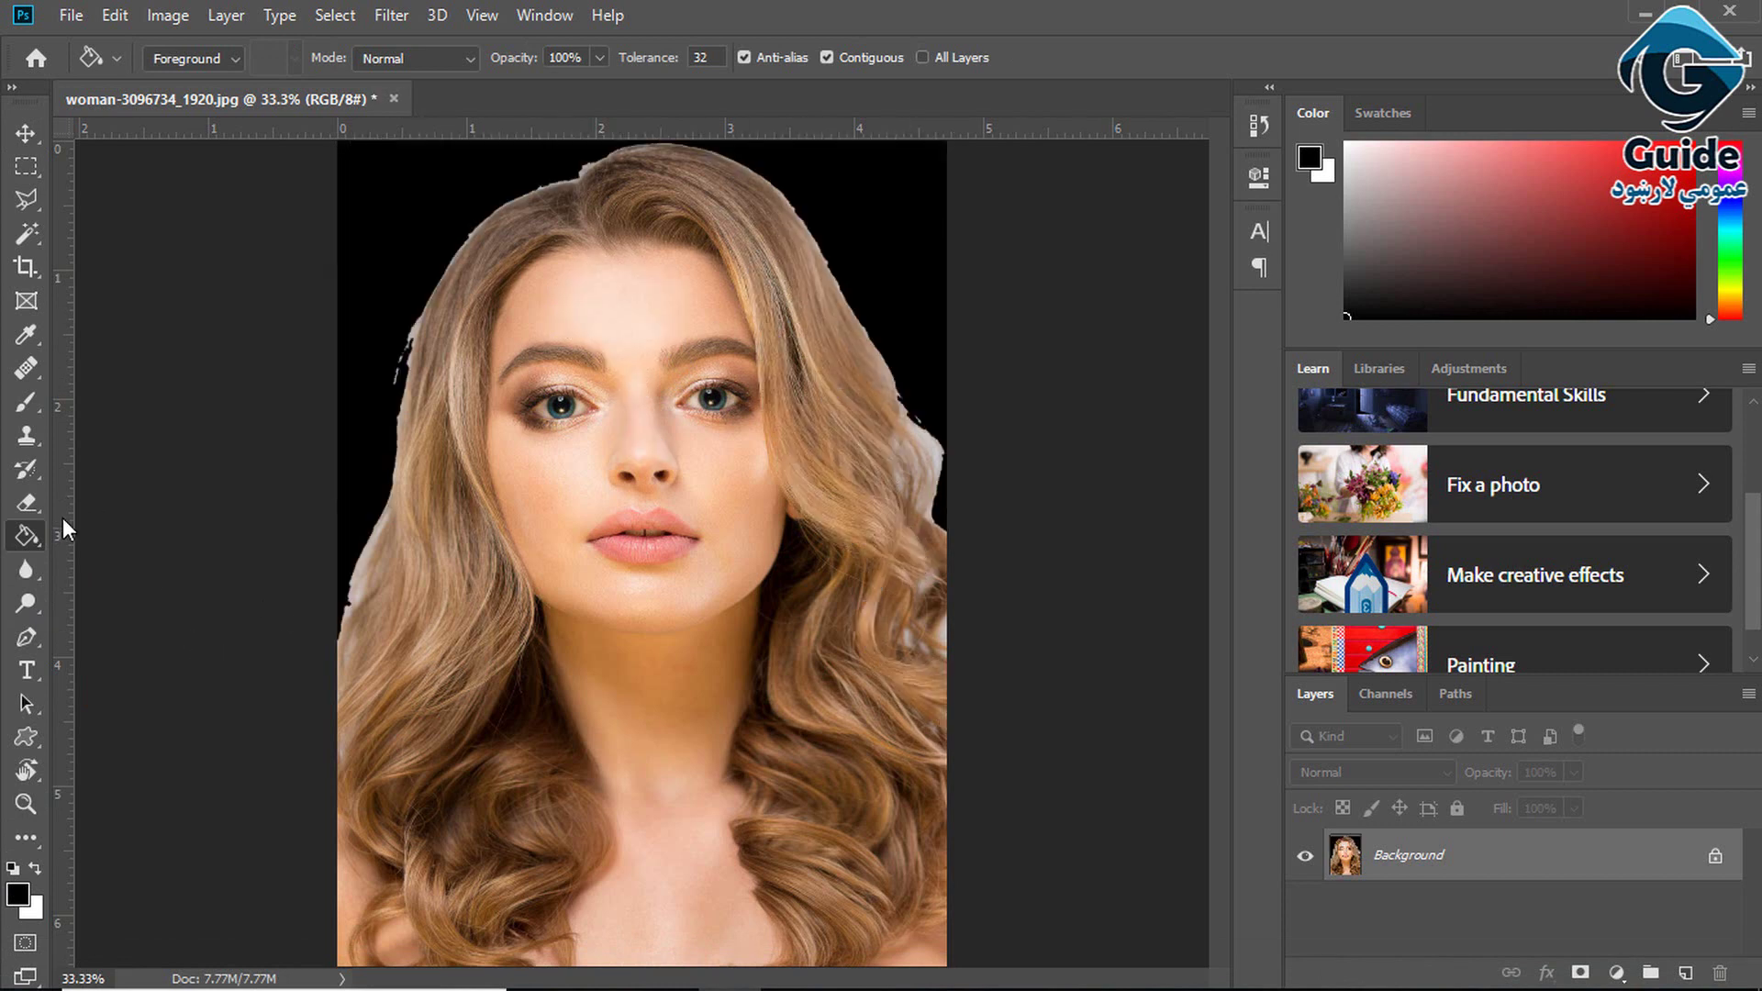
left_click(18, 897)
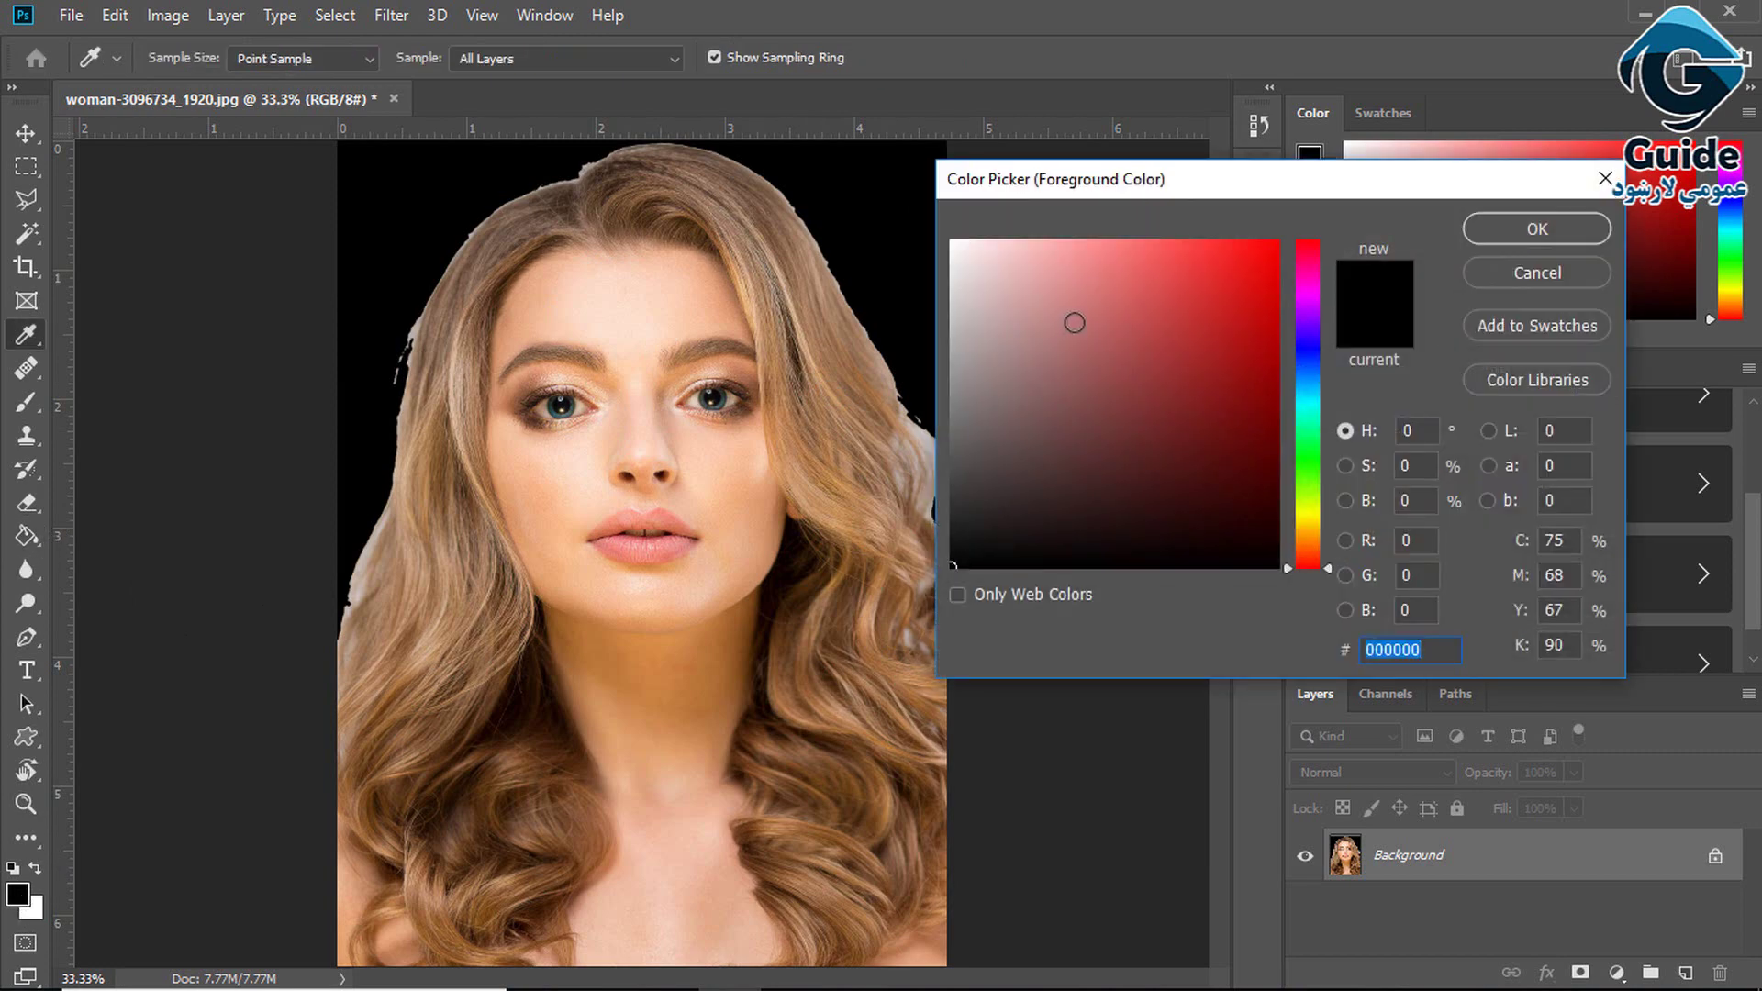
type("ff0000")
left_click(1525, 240)
key("g")
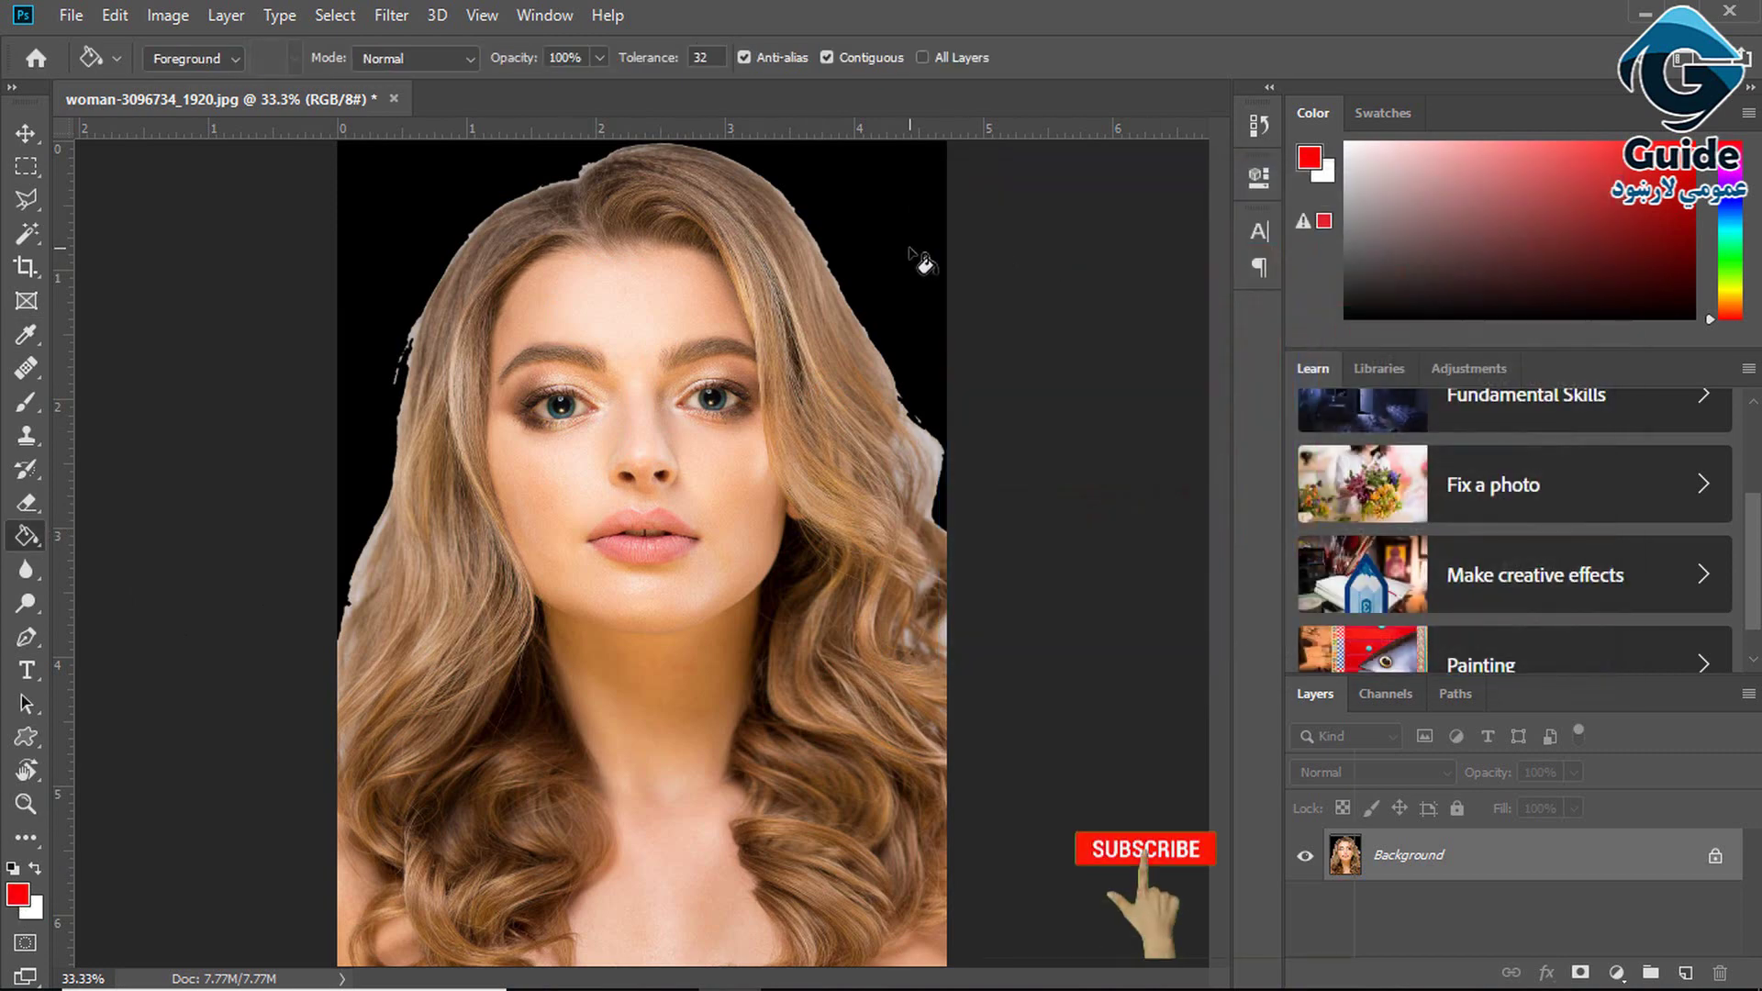
left_click(912, 257)
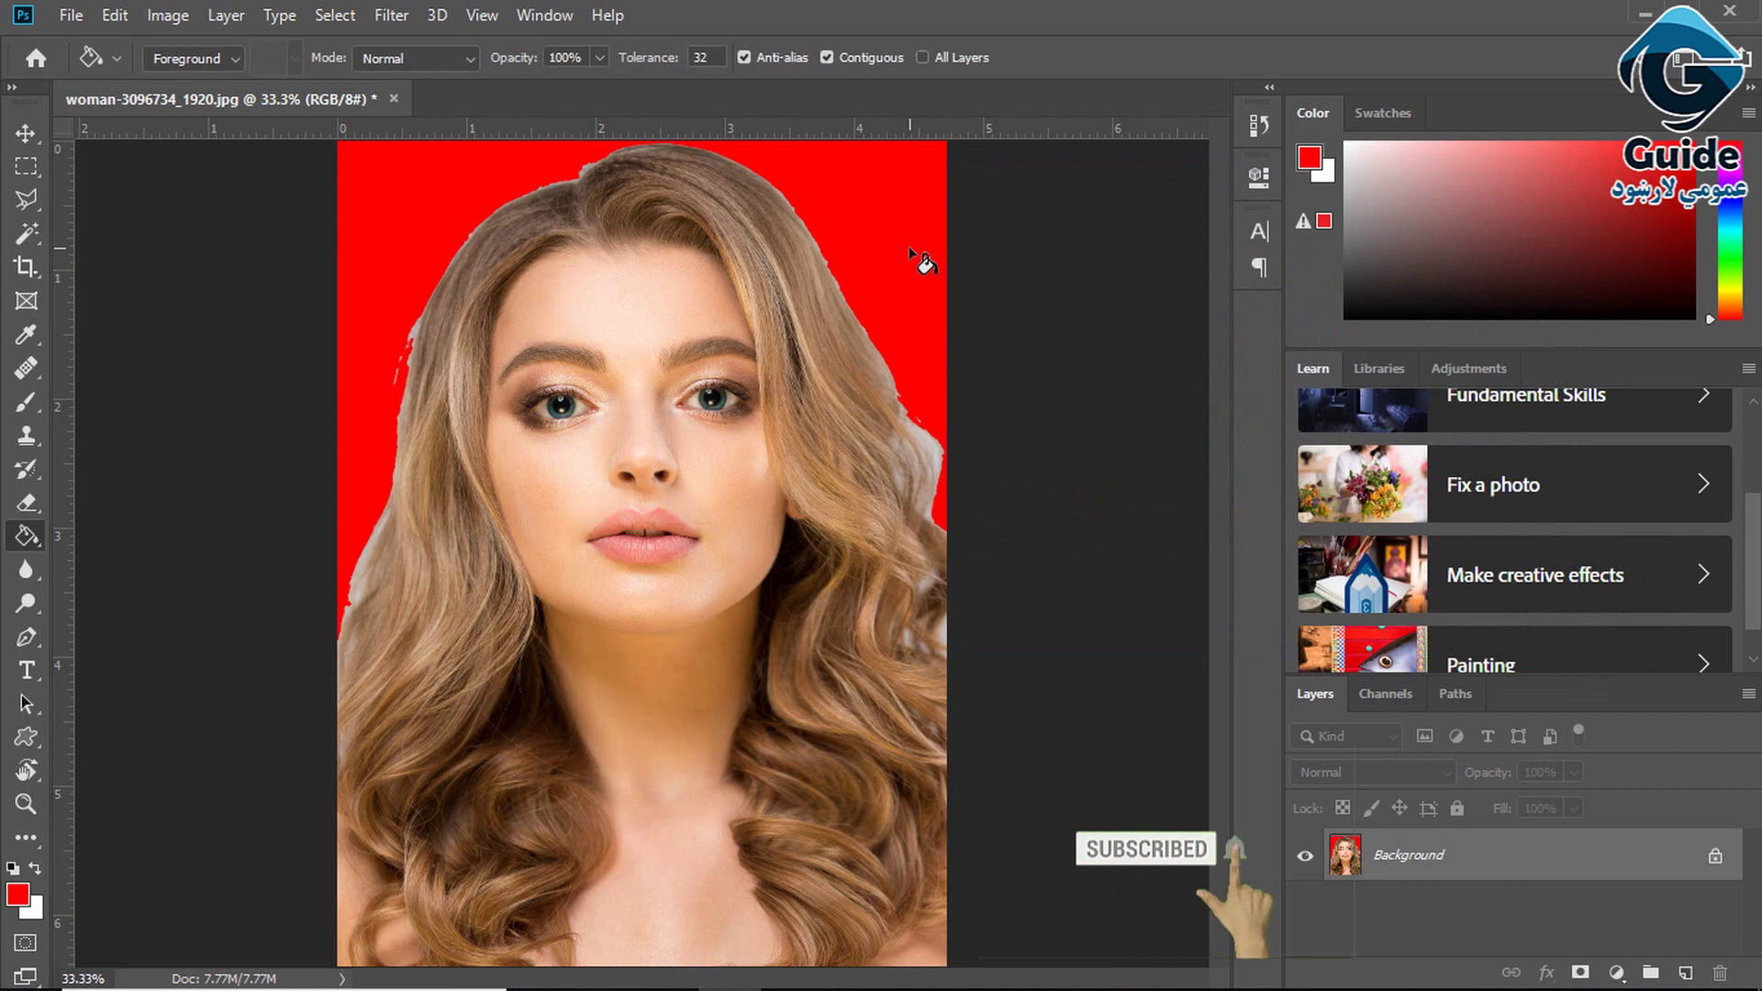
Undo both backdrop fills and reset the foreground and background colours to their defaults
key("ctrl+z")
key("ctrl+z")
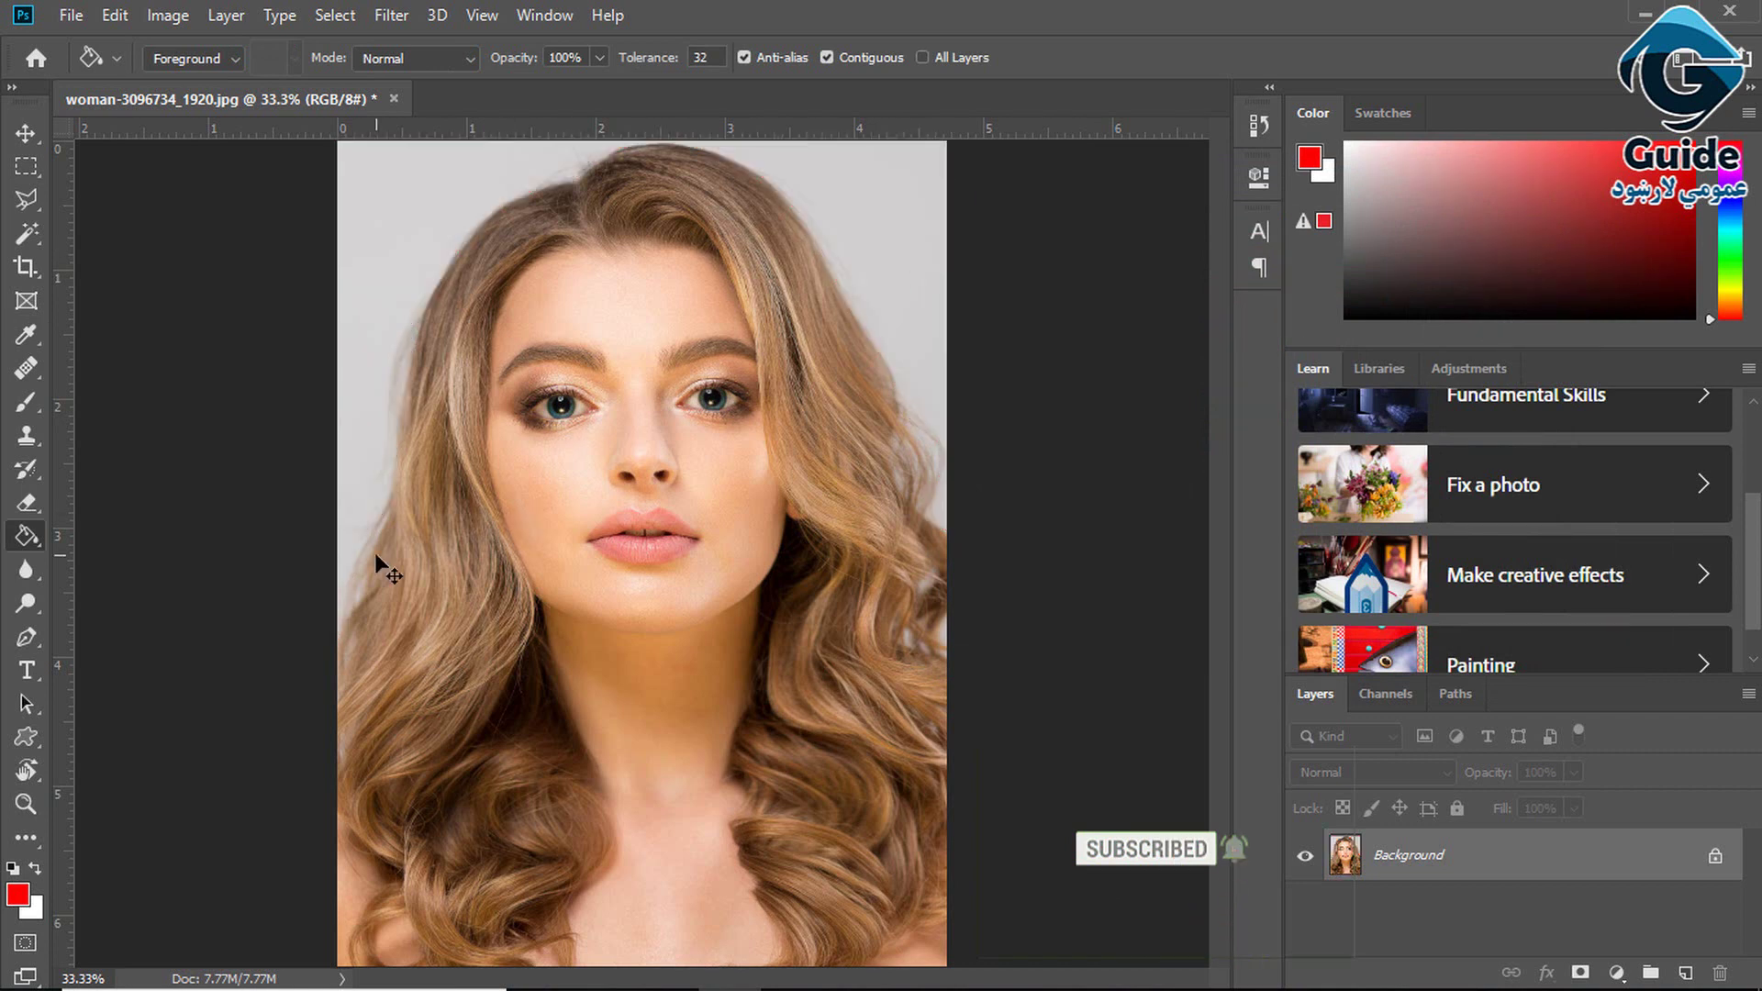
key("d")
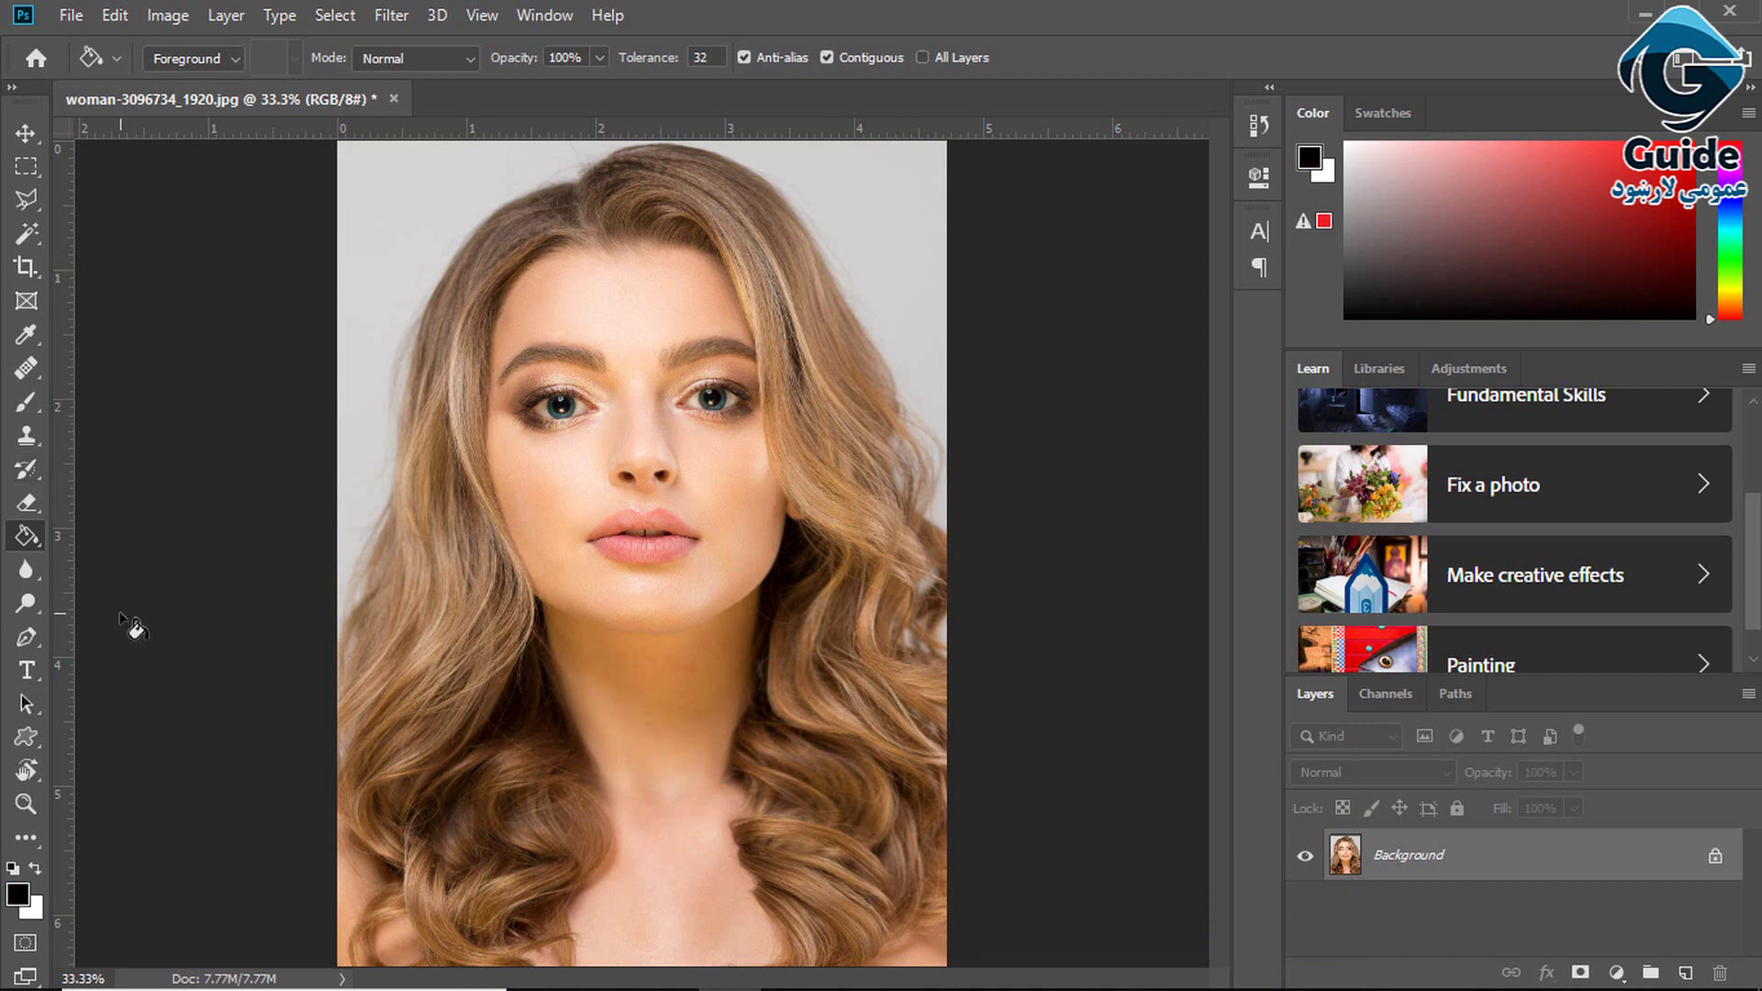
Paint two black Brush strokes on the backdrop beside the hair and undo both of them
left_click_drag(19, 399, 119, 398)
left_click_drag(374, 189, 378, 319)
left_click_drag(432, 166, 400, 296)
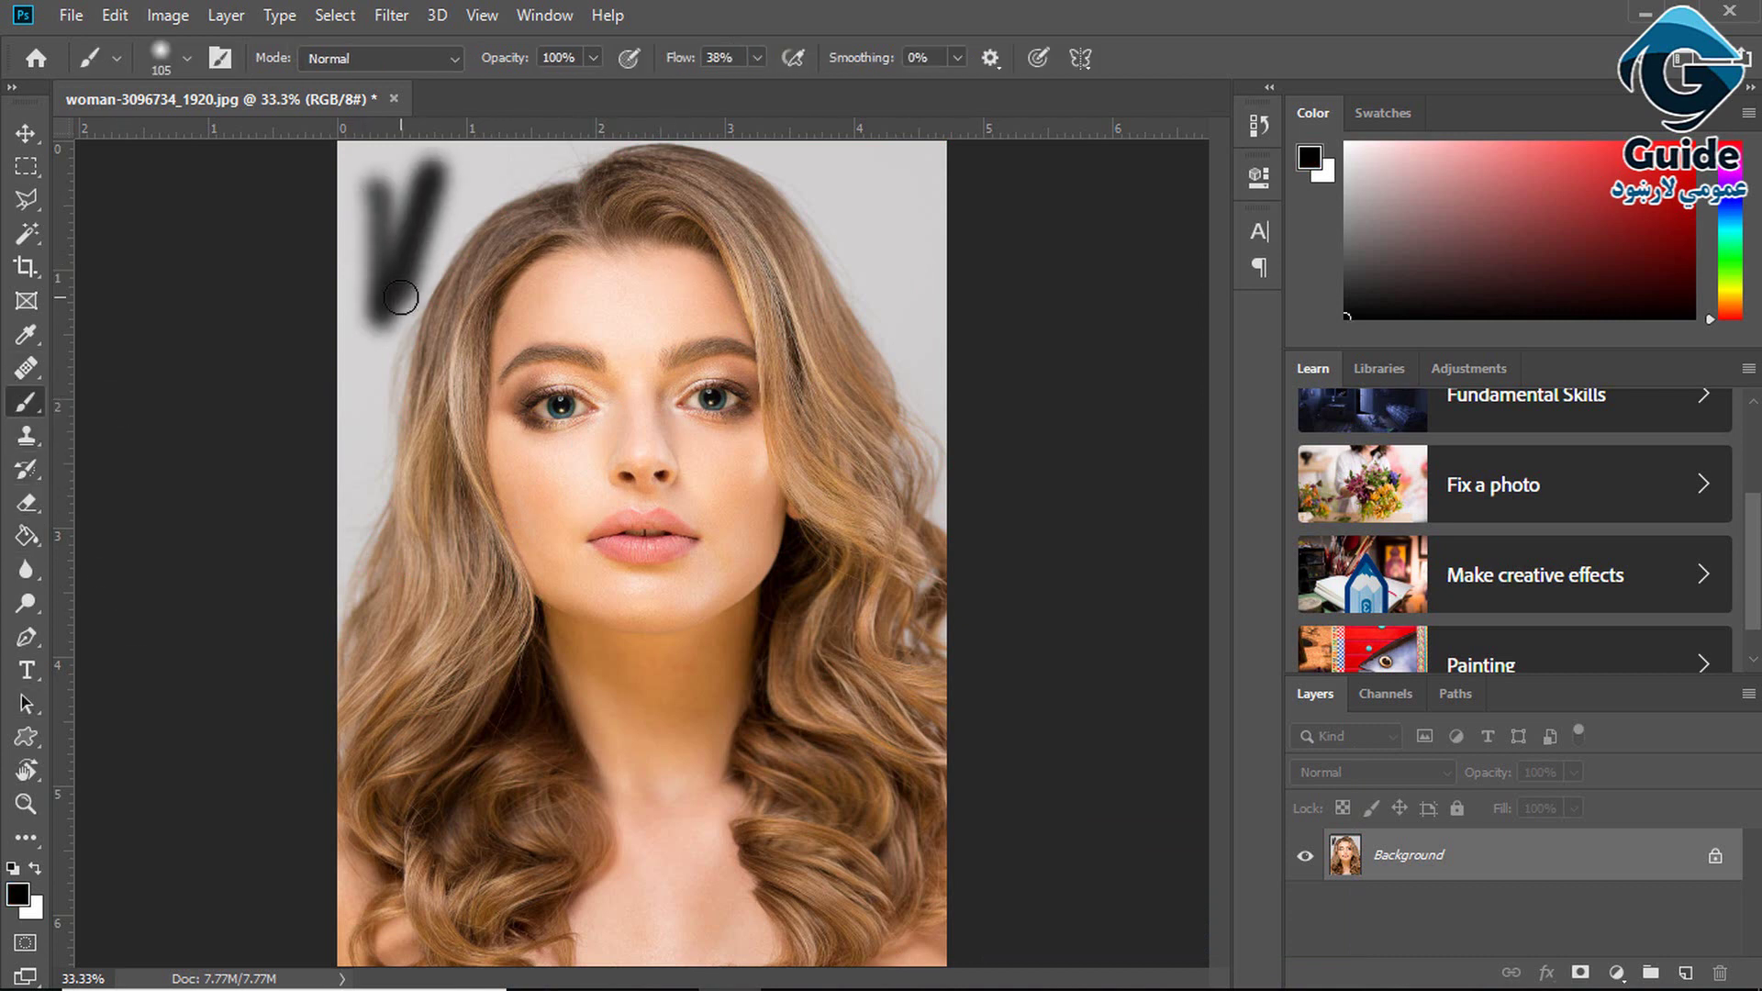
key("ctrl+z")
key("ctrl+z")
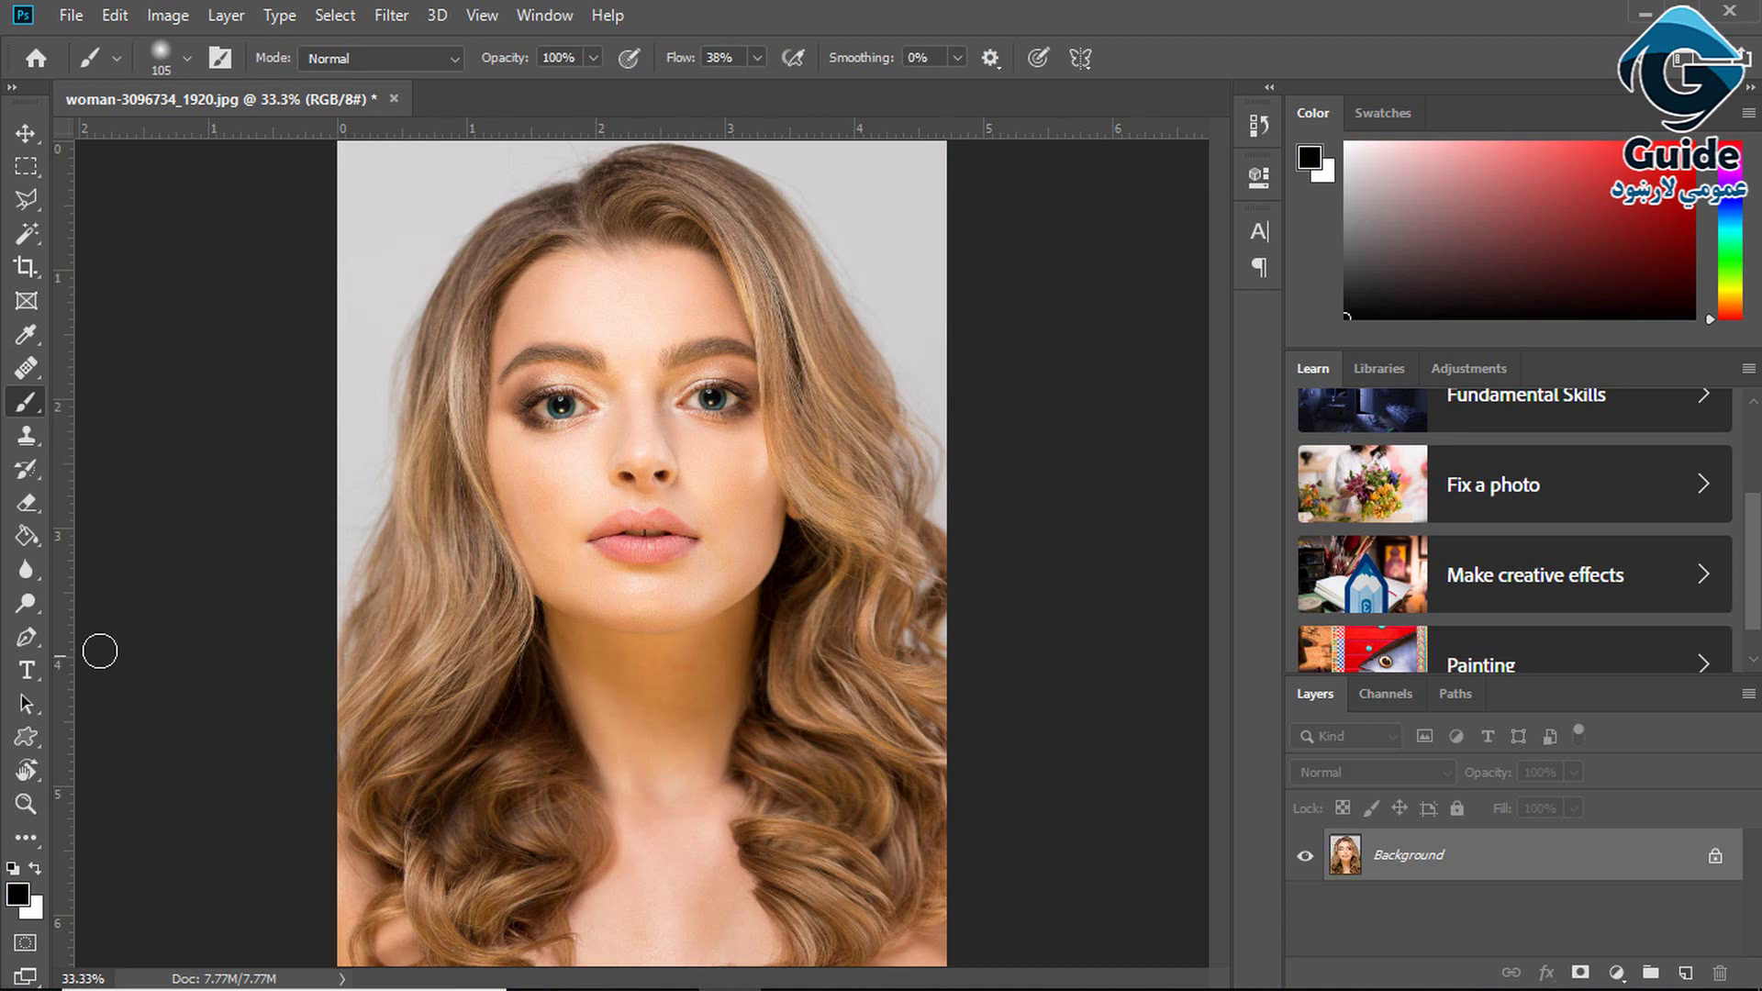
Start a text line on the forehead, clear its placeholder text and check the text colour picker without changing the colour
left_click(27, 672)
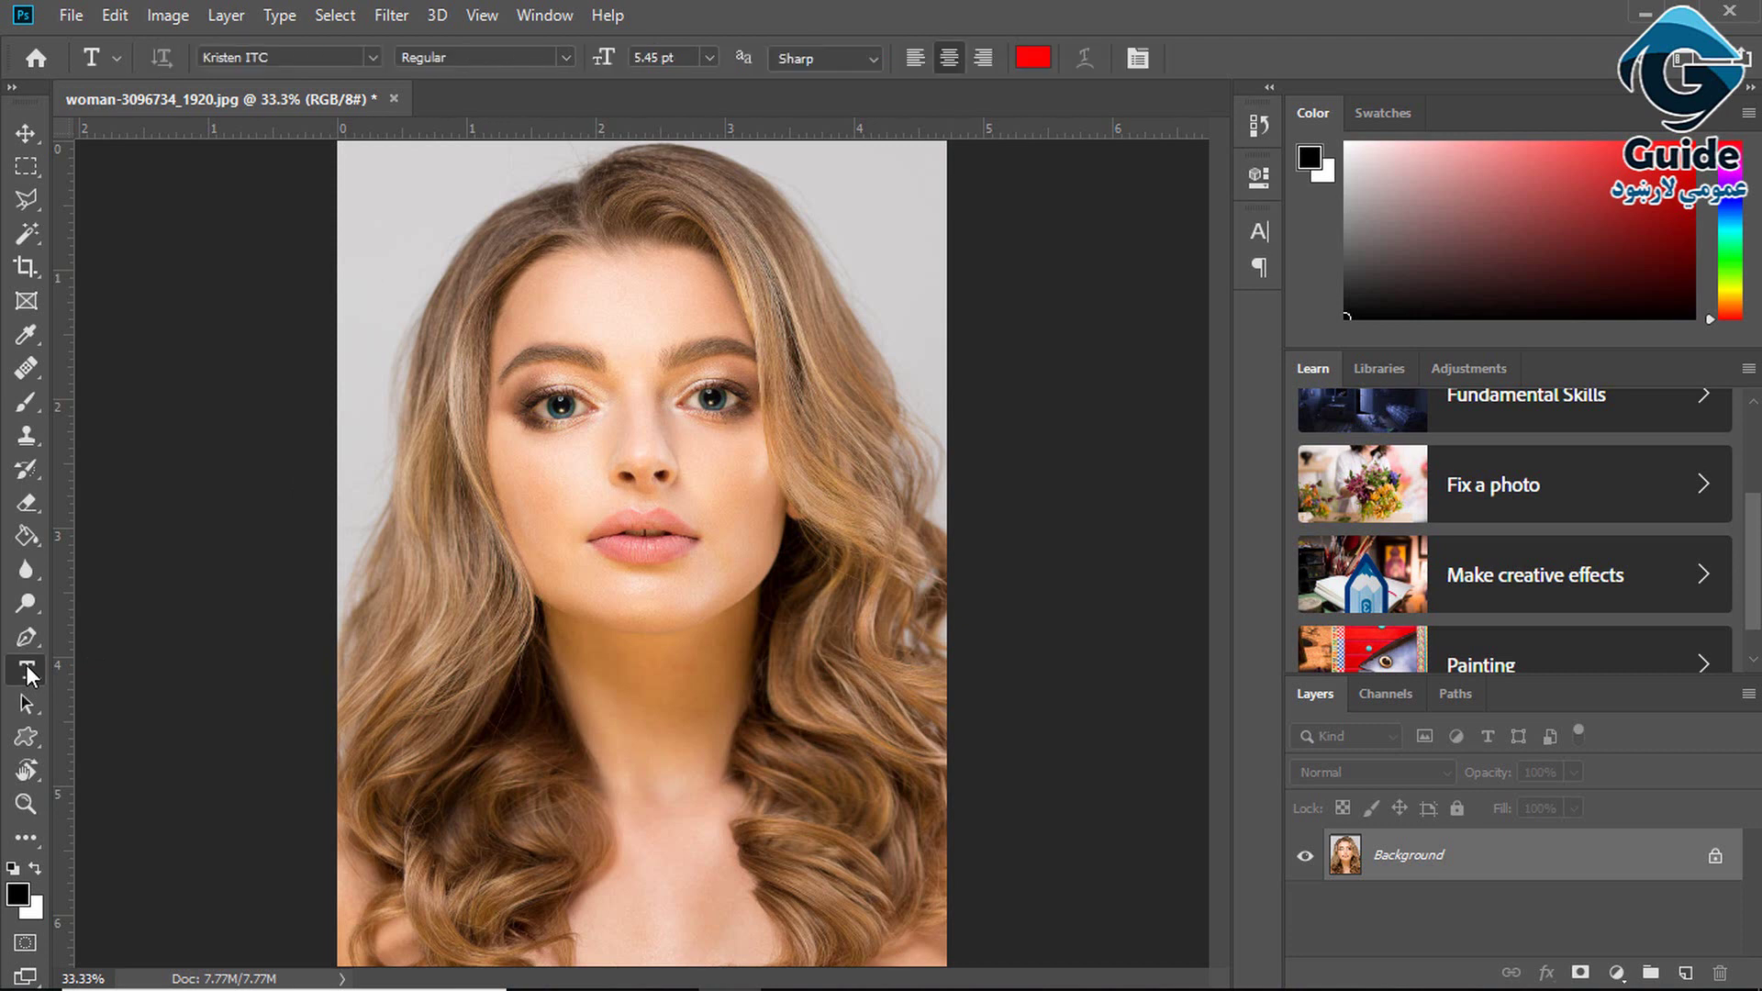
left_click(627, 296)
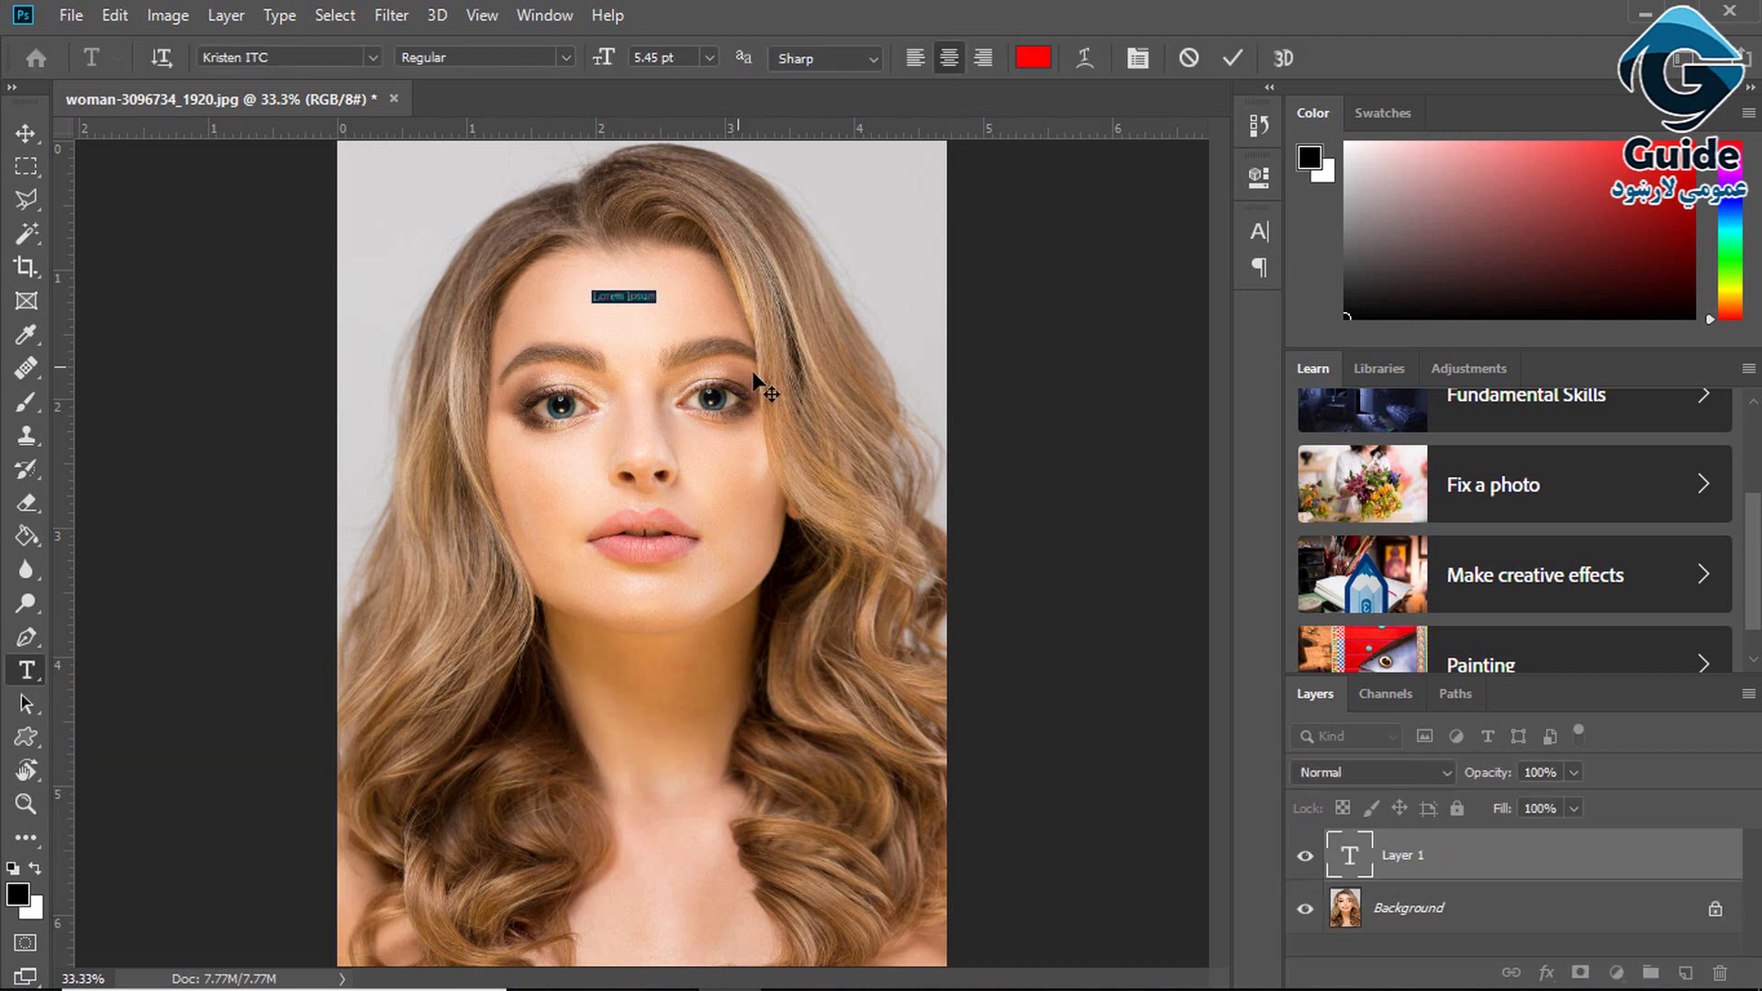
key("BackSpace")
left_click(1032, 59)
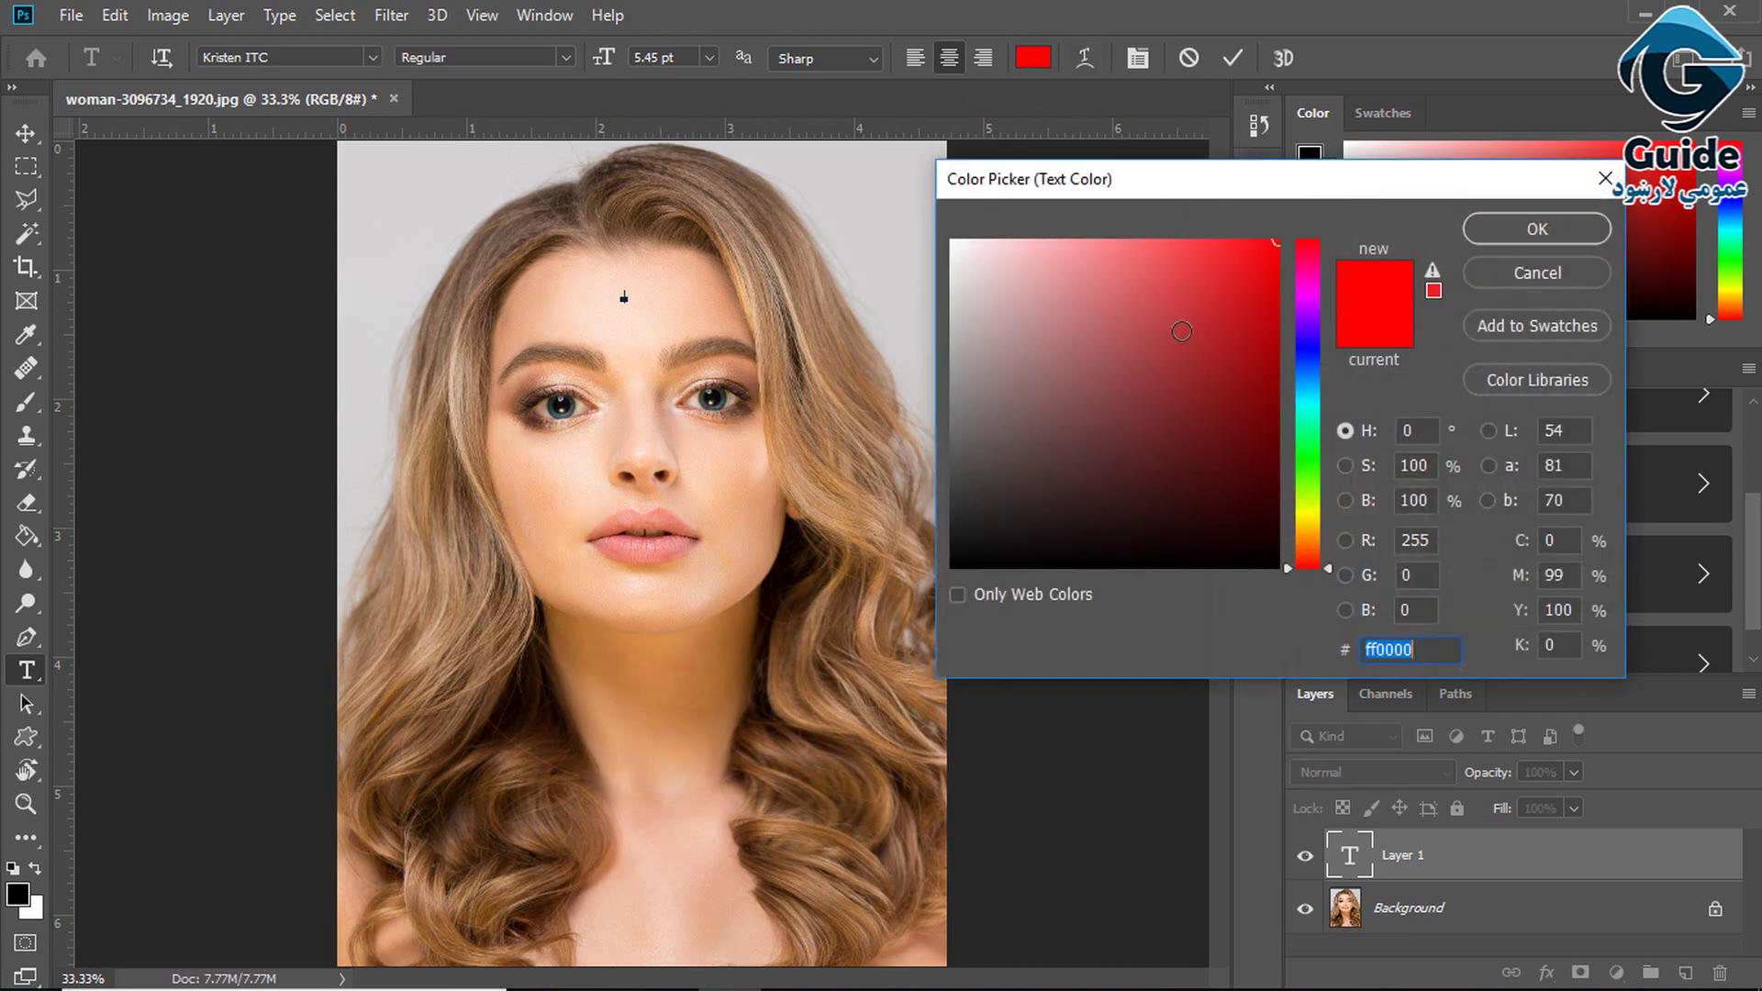
left_click(1537, 273)
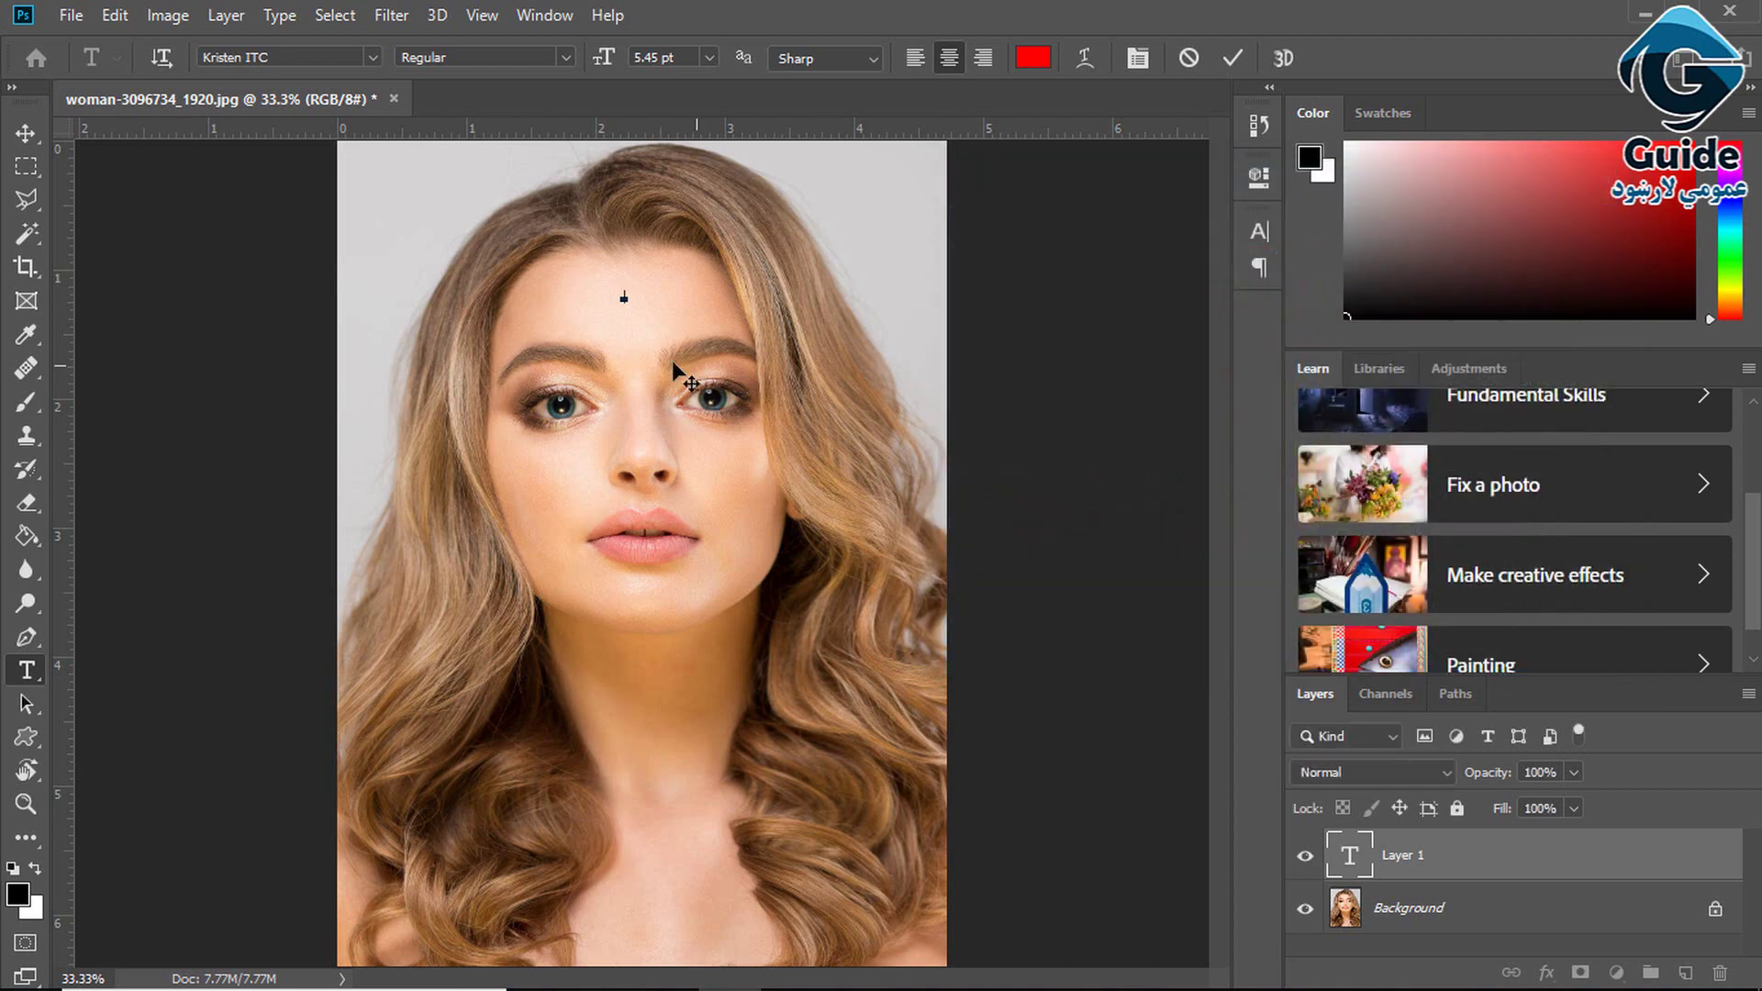
left_click(25, 133)
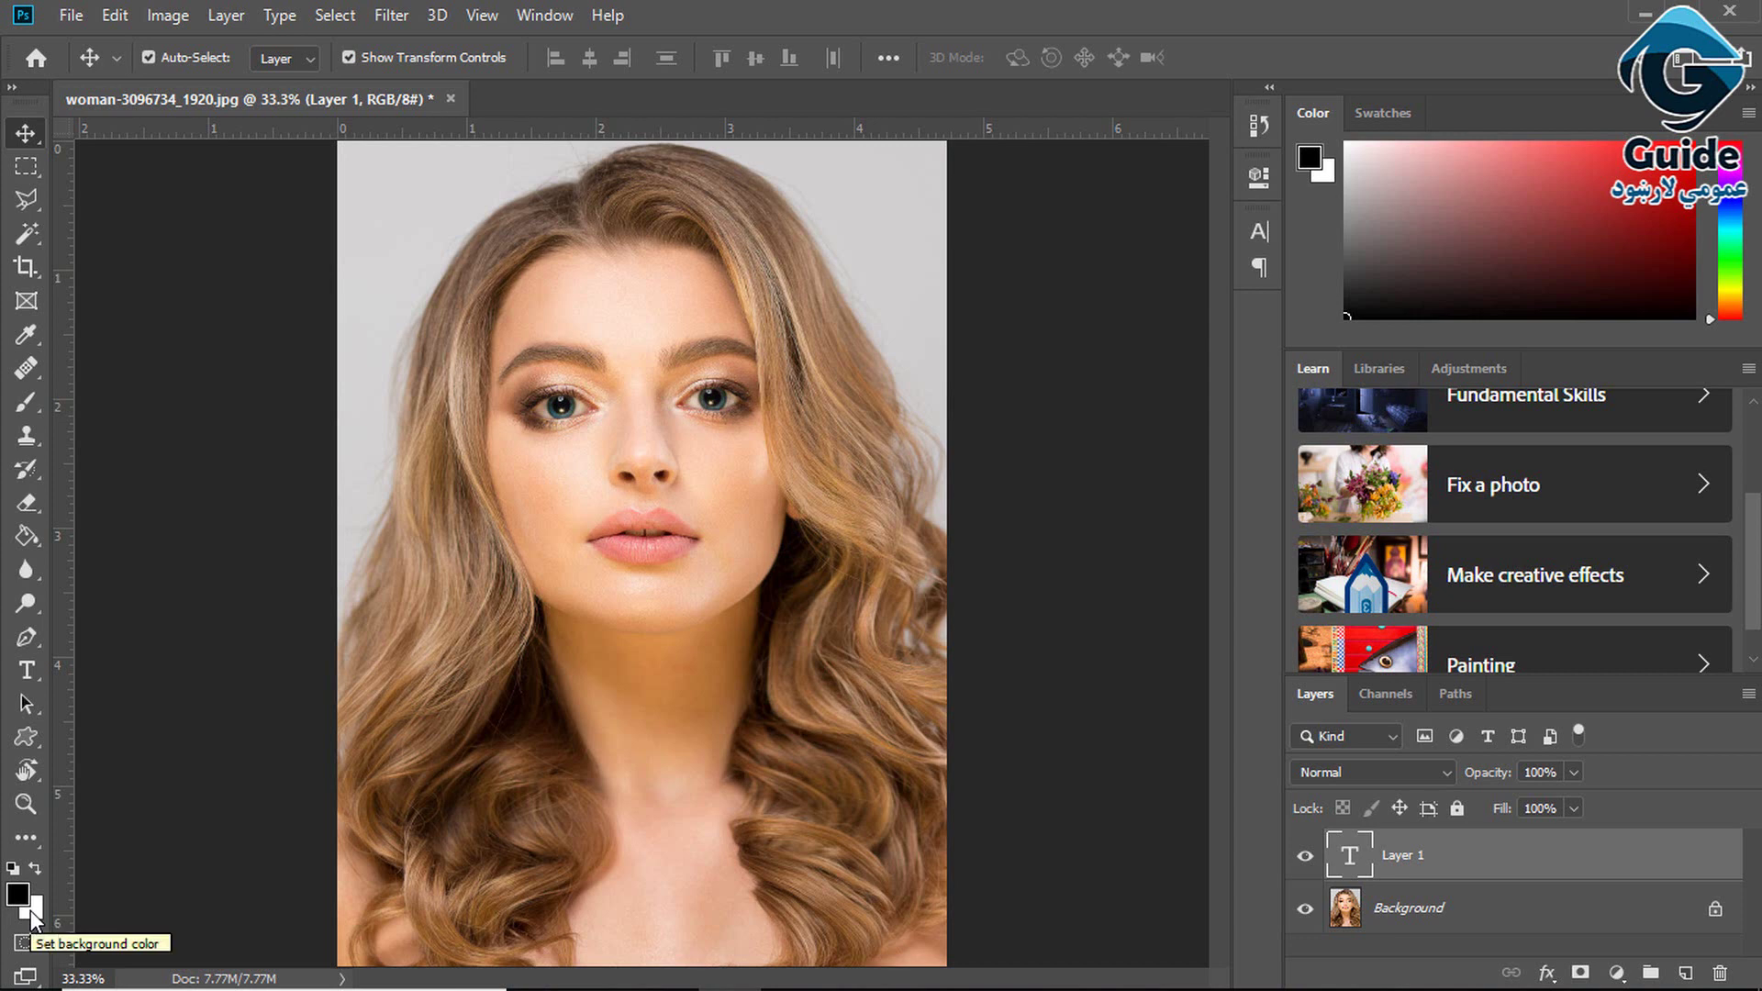
Erase scribbled strokes across the eyes and nose on the Background layer with the Eraser tool
left_click(26, 502)
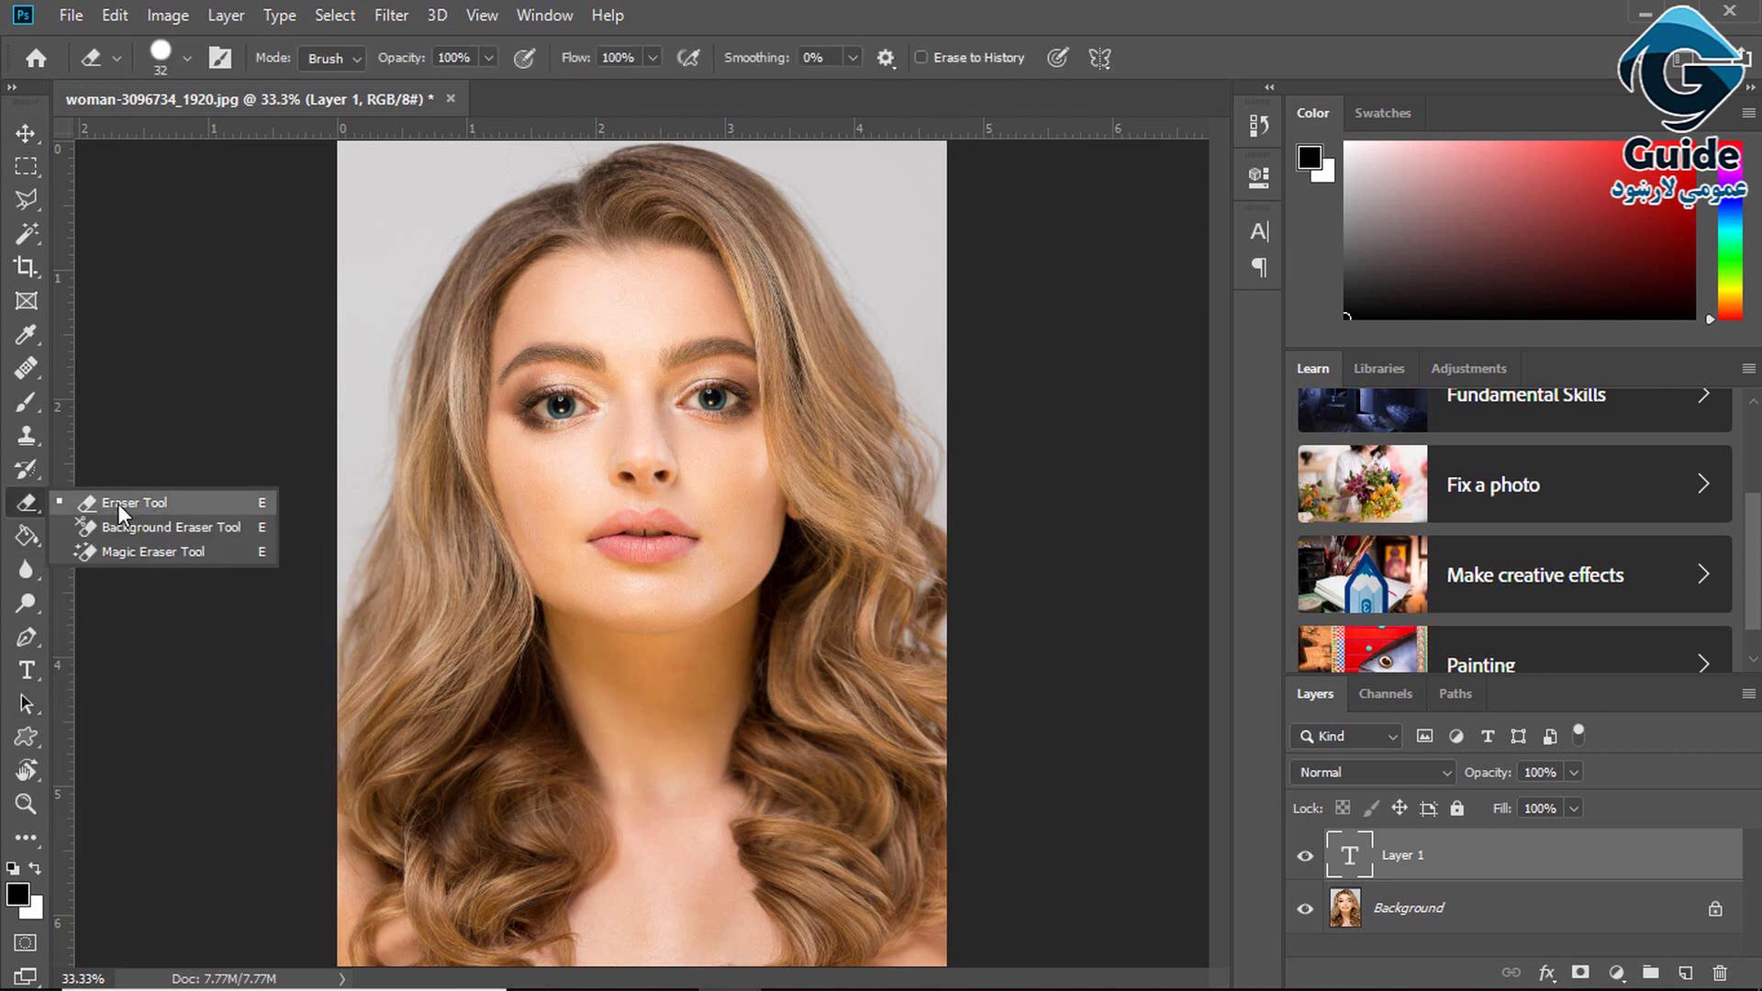
left_click(119, 505)
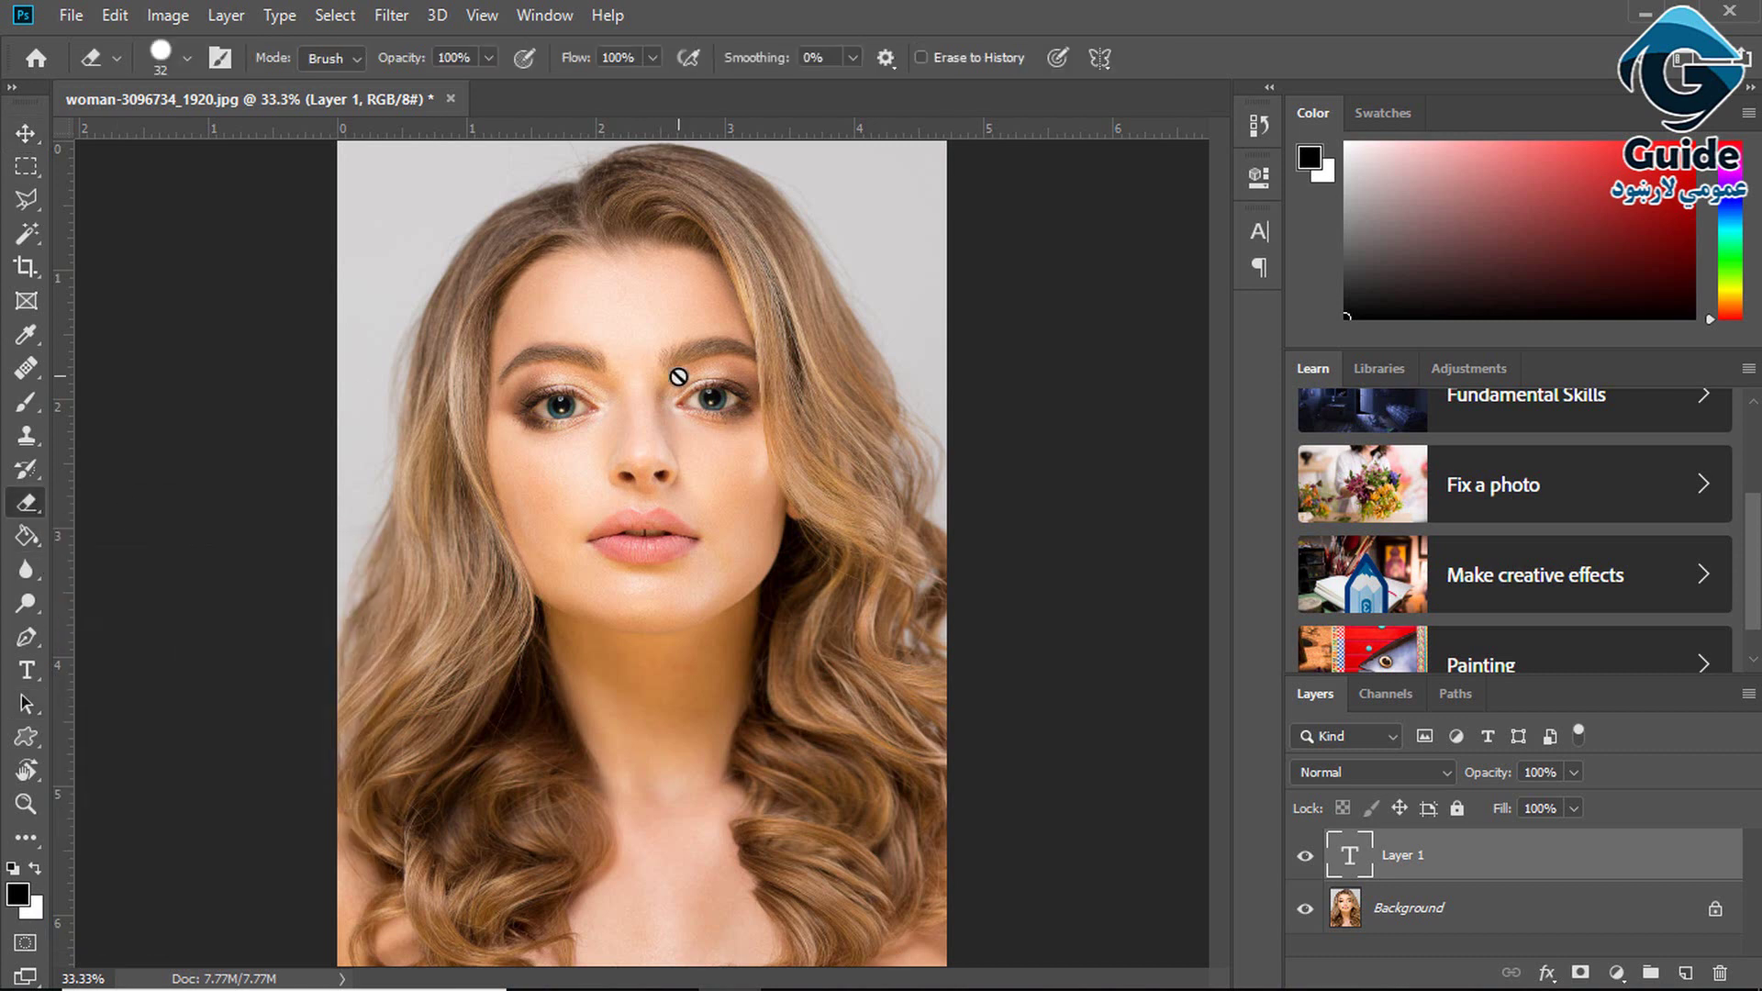
left_click(1510, 918)
left_click(625, 336)
mouse_move(711, 363)
left_mouse_down()
mouse_move(614, 275)
mouse_move(668, 445)
mouse_move(612, 451)
left_mouse_up()
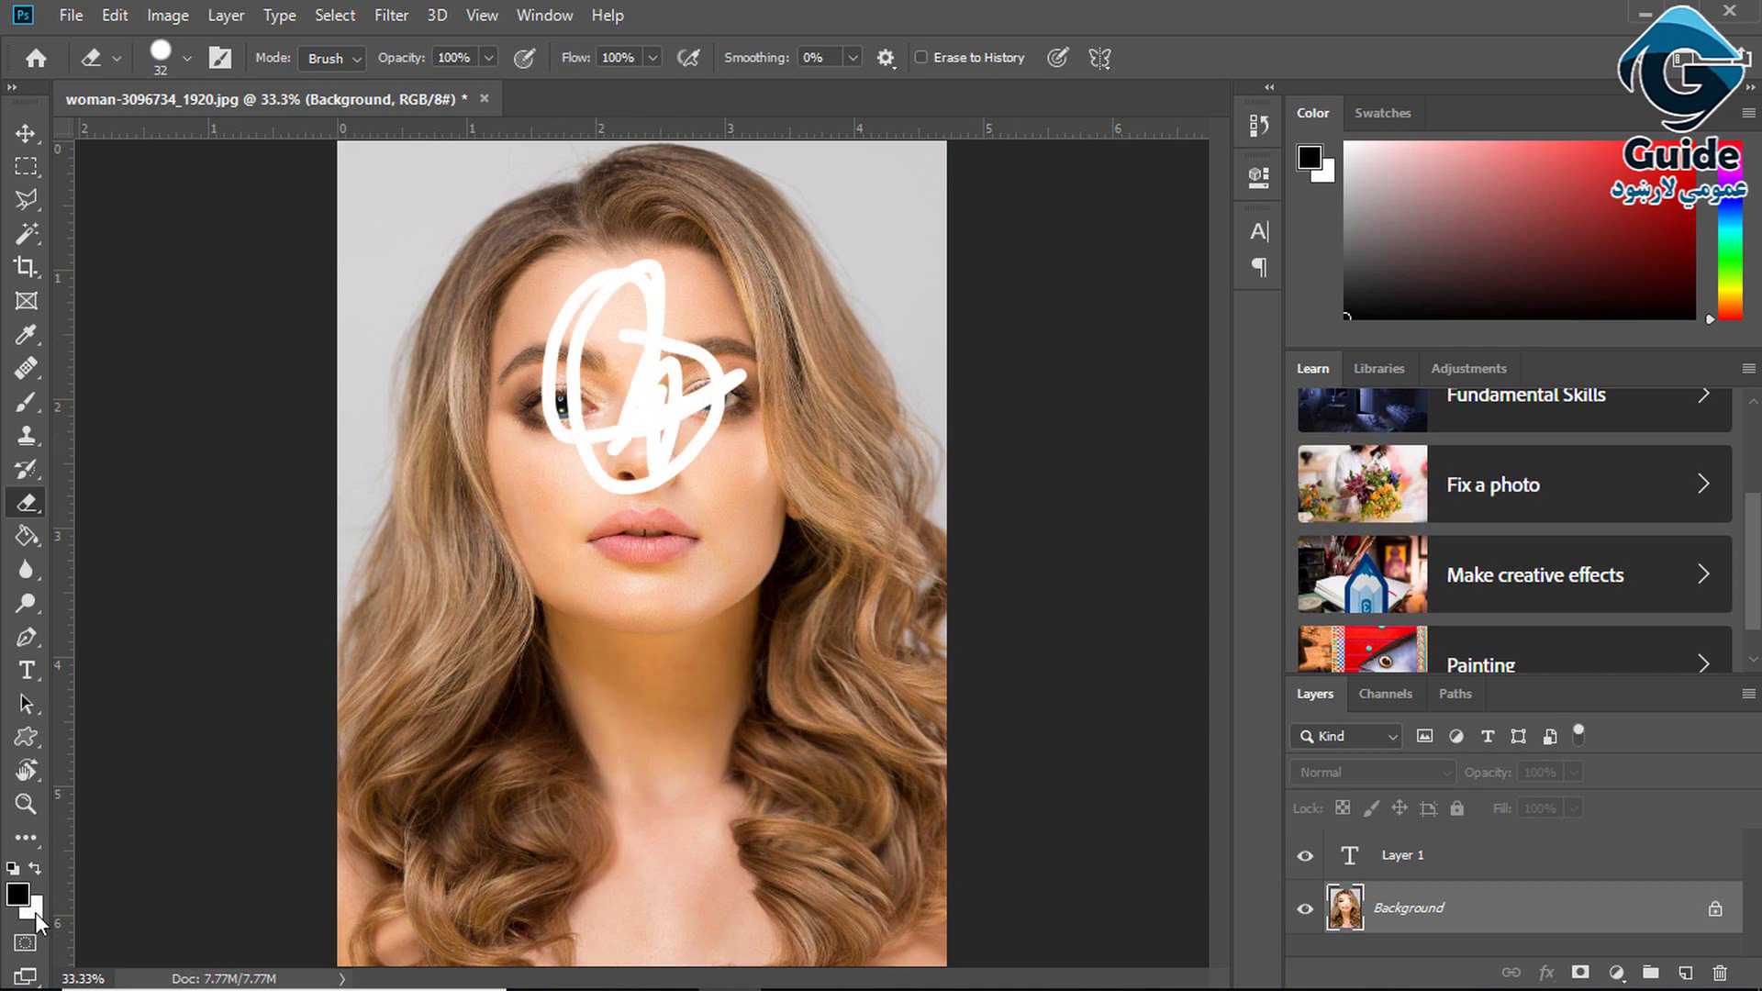
Set the background colour to ff0000 and erase more strokes across the mouth, neck and hair
left_click(35, 912)
type("ff0000")
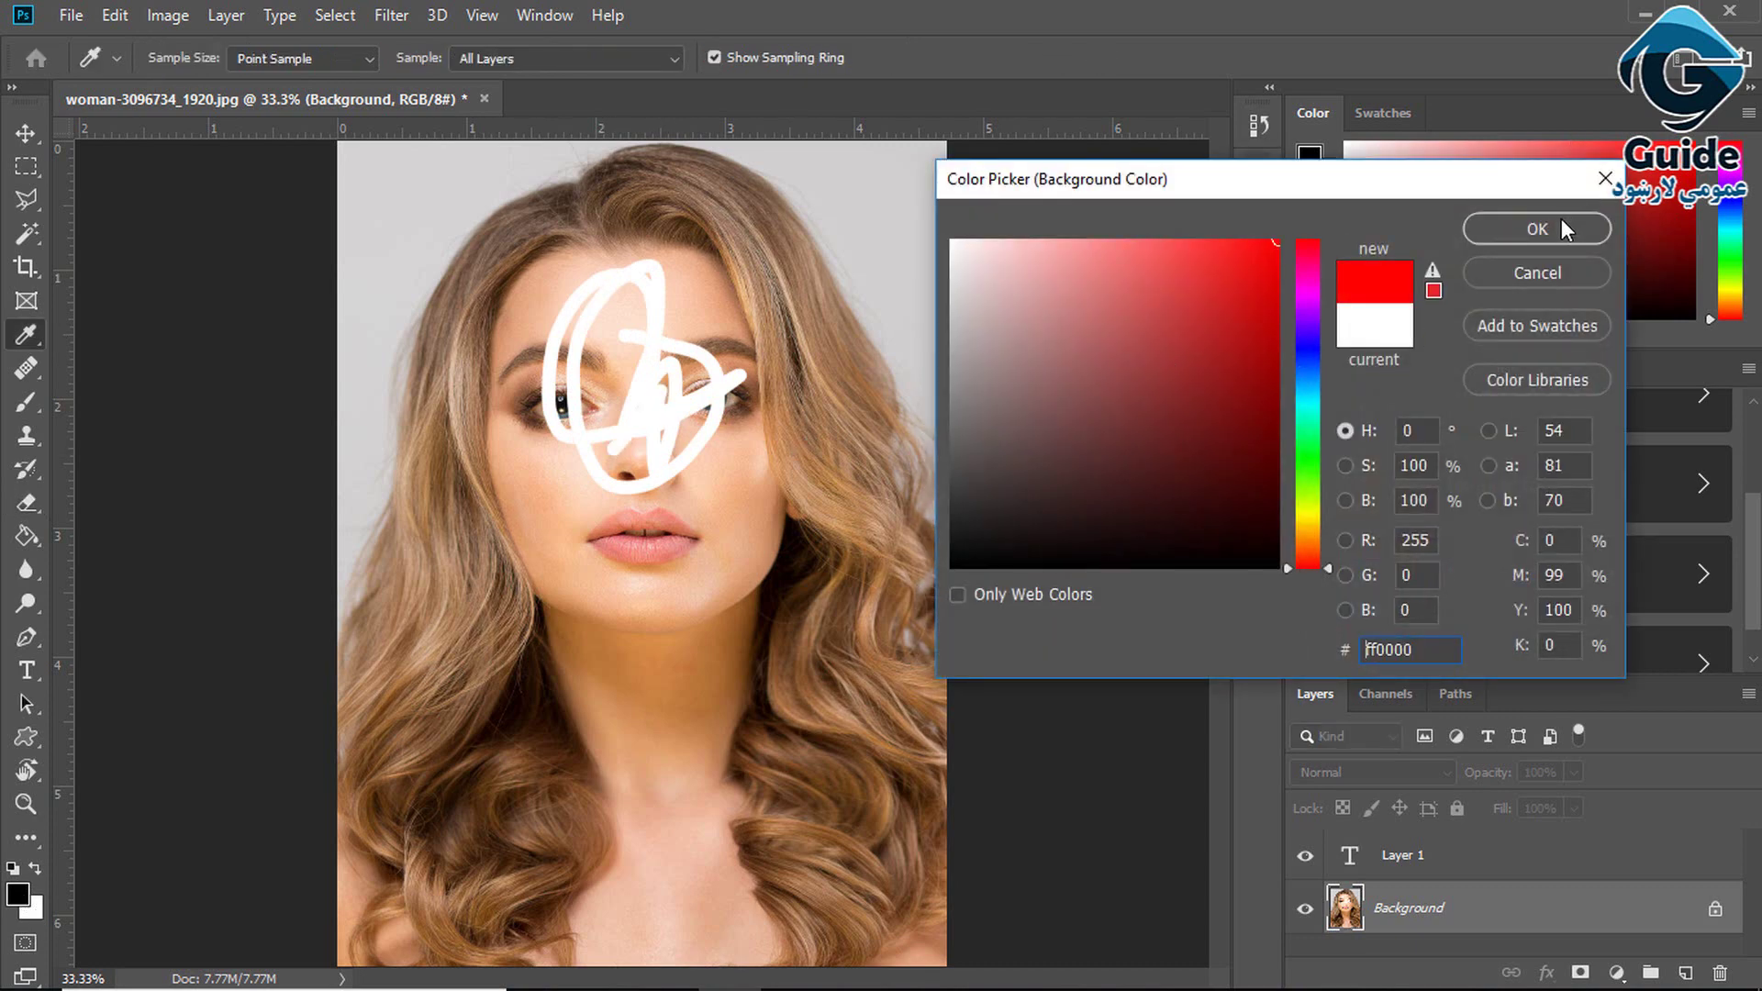
left_click(1550, 228)
key("e")
left_click_drag(708, 500, 693, 610)
mouse_move(840, 340)
left_mouse_down()
mouse_move(692, 692)
mouse_move(725, 642)
mouse_move(643, 464)
mouse_move(617, 635)
left_mouse_up()
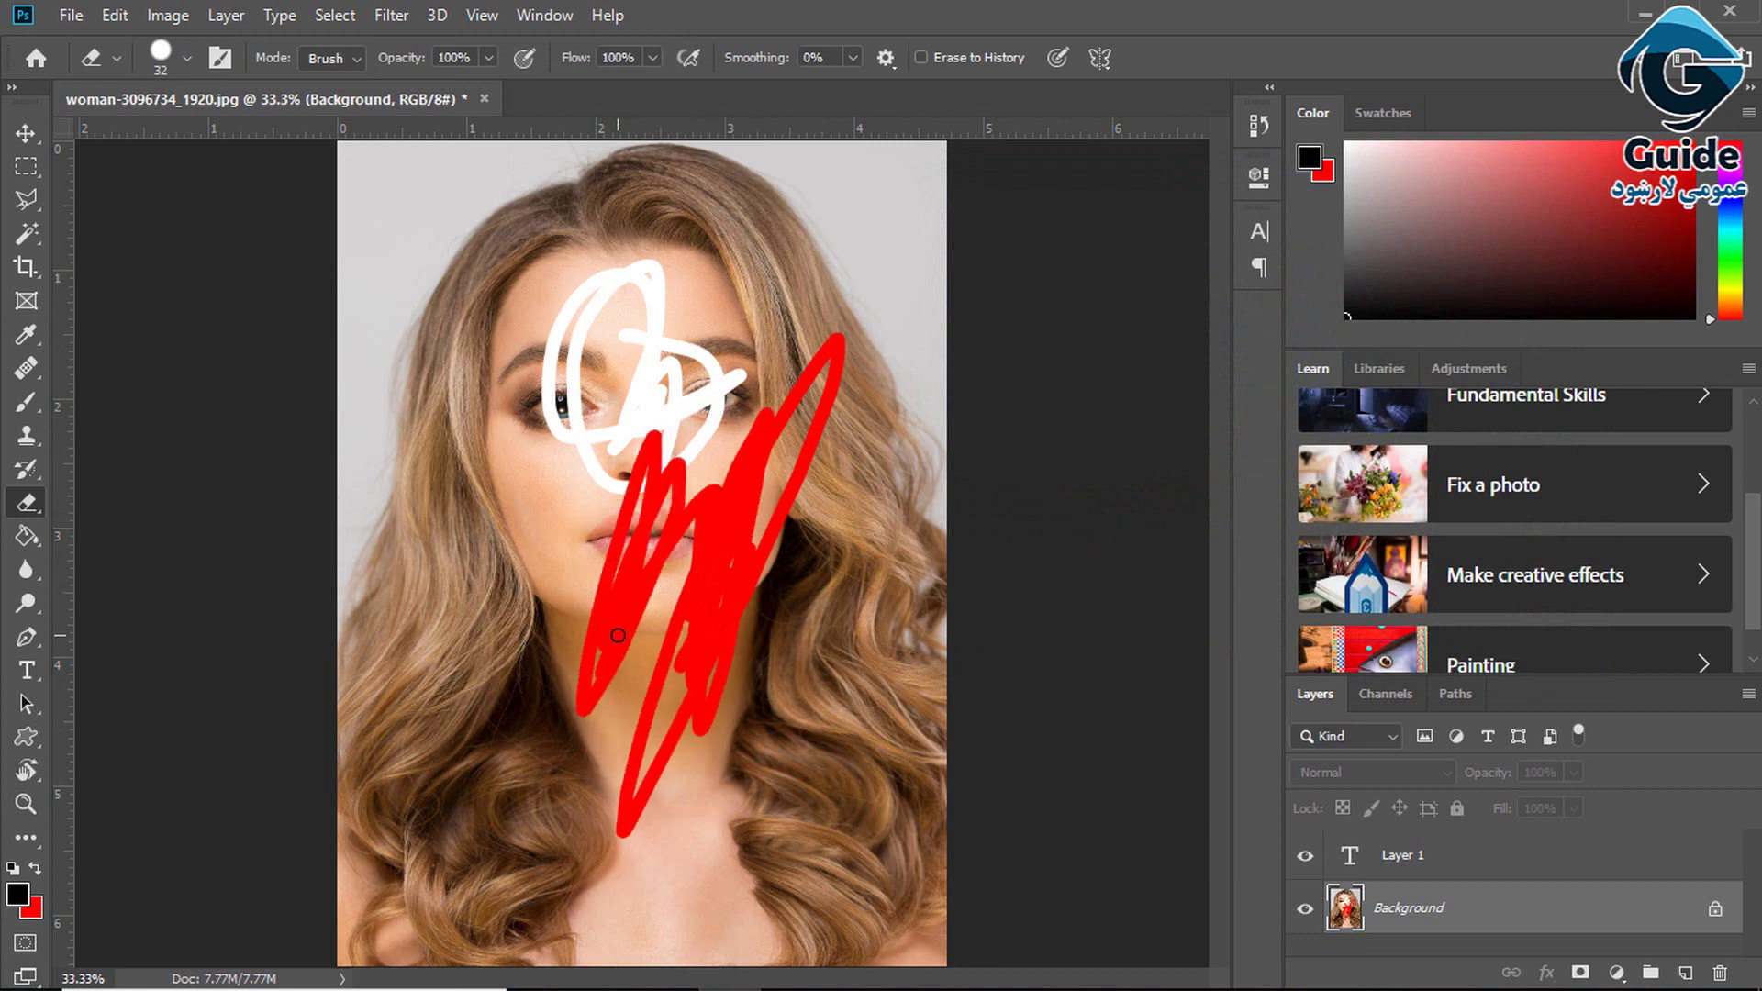
Undo all the Eraser strokes on the photo
key("ctrl+z")
key("ctrl+z")
key("ctrl+z")
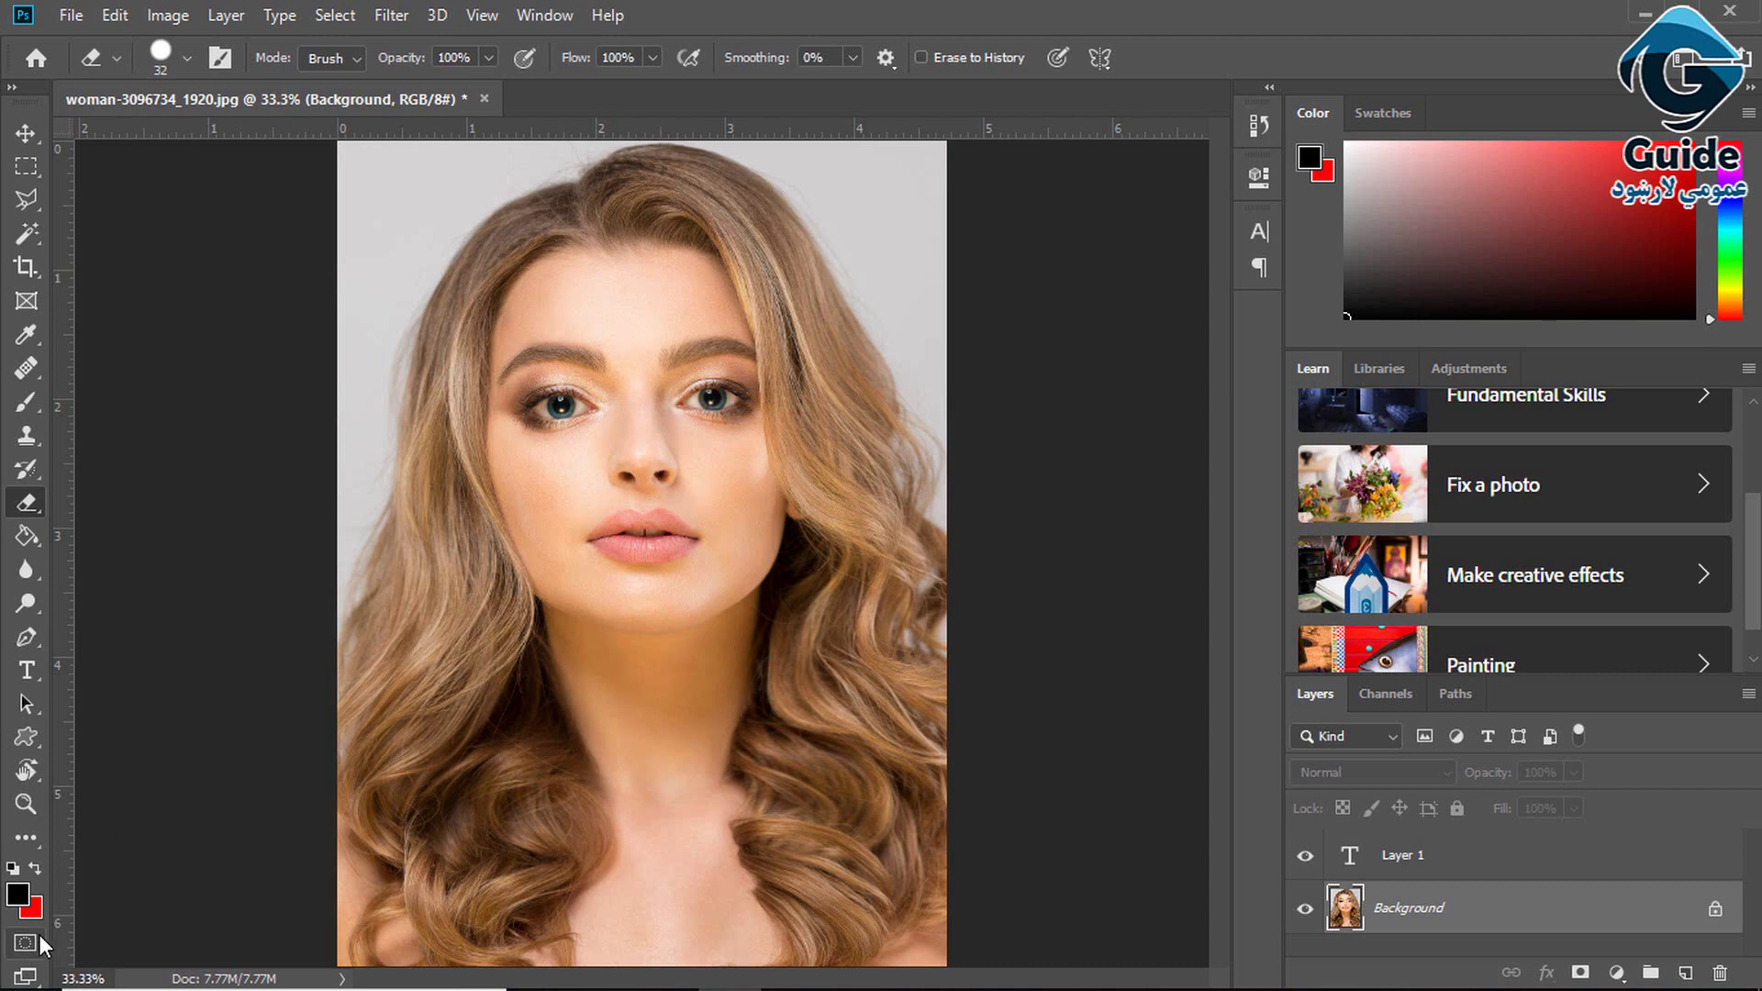
Set the foreground colour to ffffff, and reset the foreground and background colours to their defaults
left_click(17, 892)
type("ffffff")
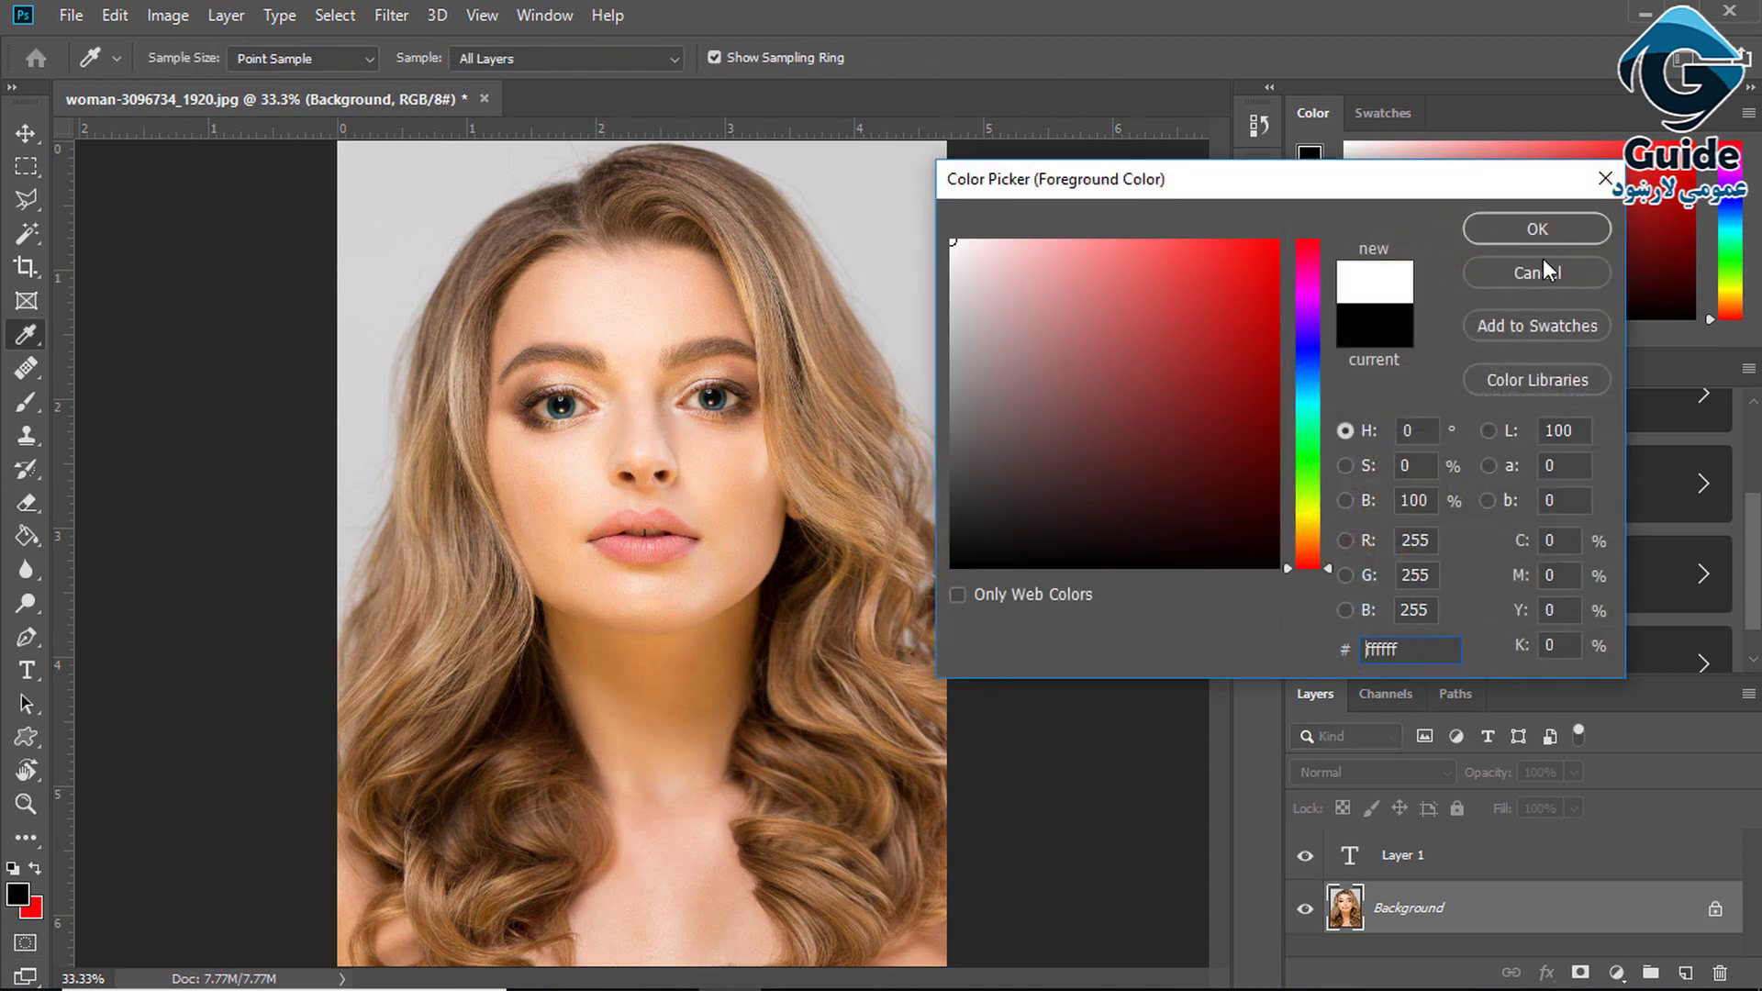
left_click(1560, 227)
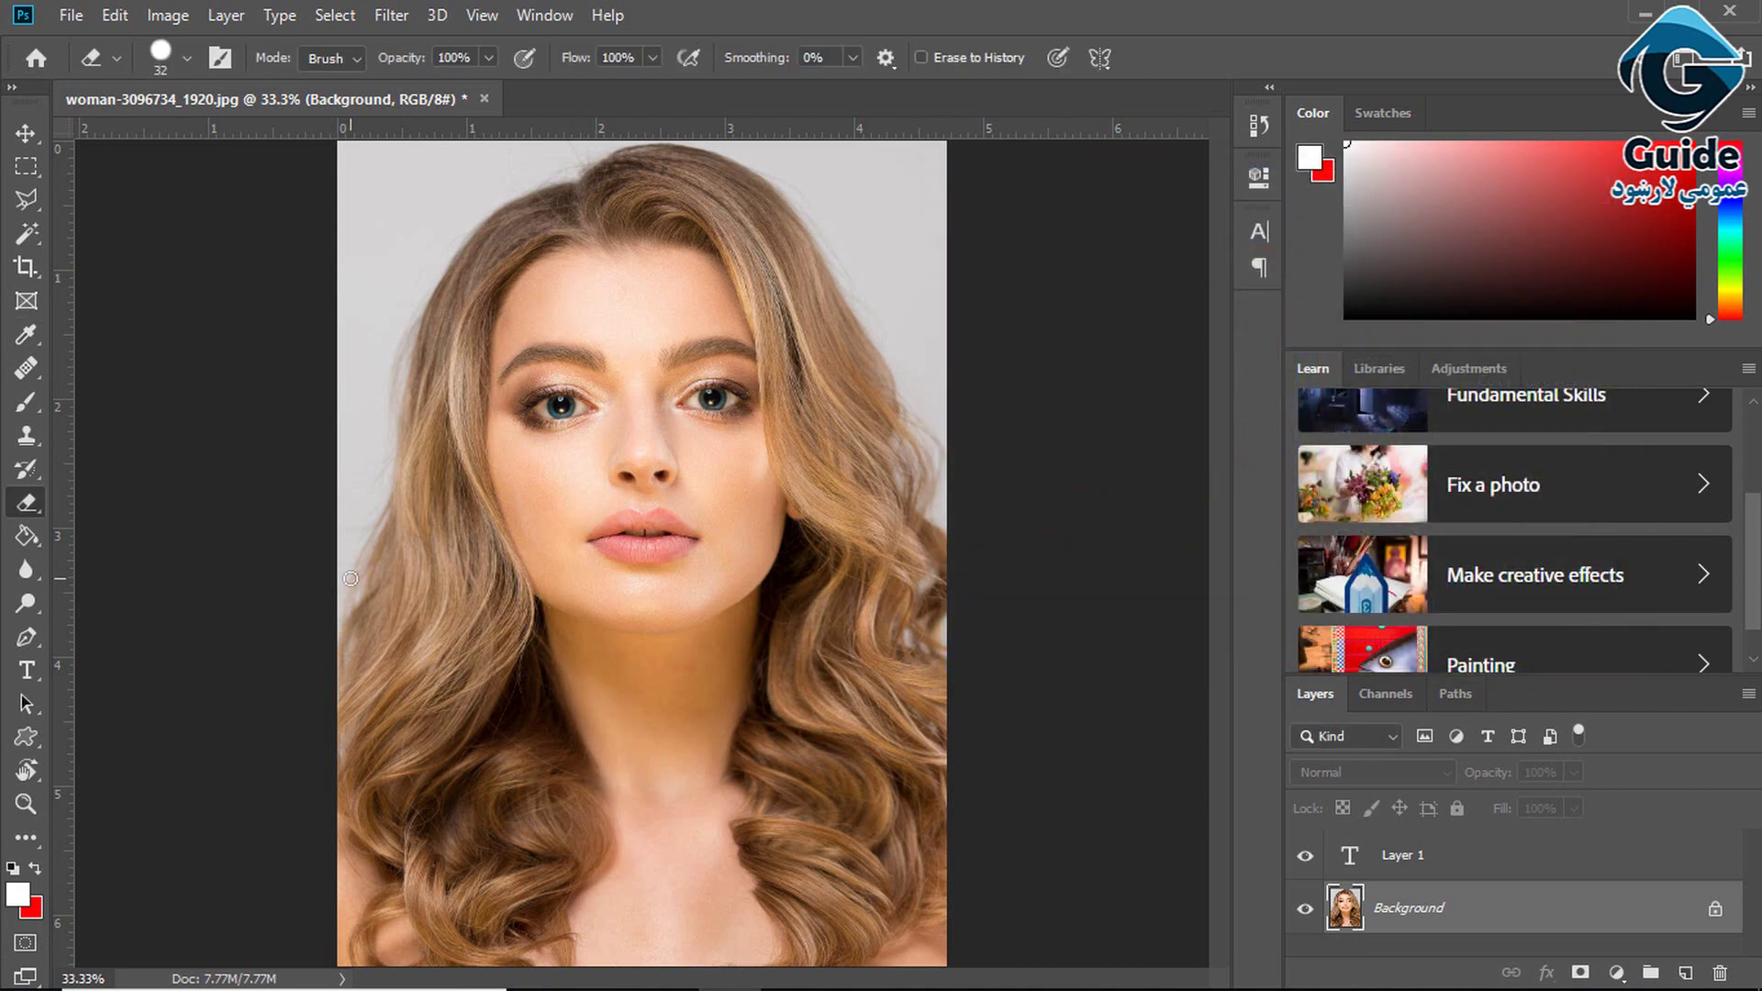
key("d")
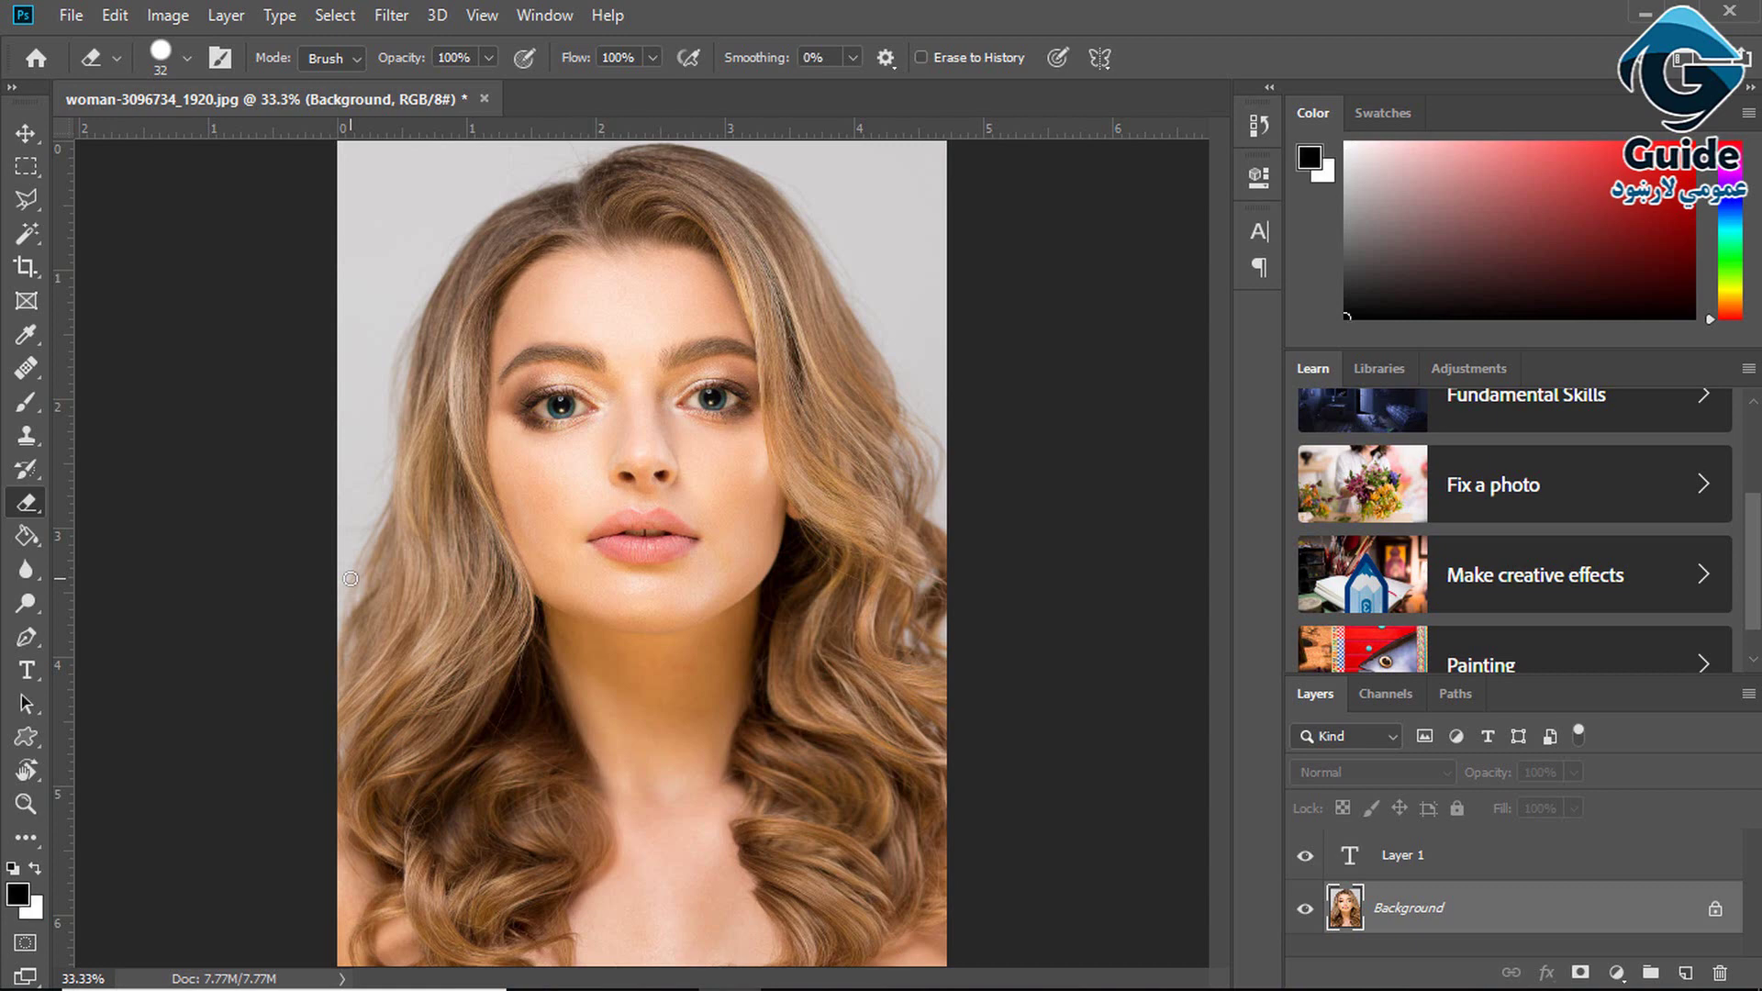
Set the background colour to 000000 and the foreground colour to ffffff, and swap the two colours
left_click(34, 908)
type("000000")
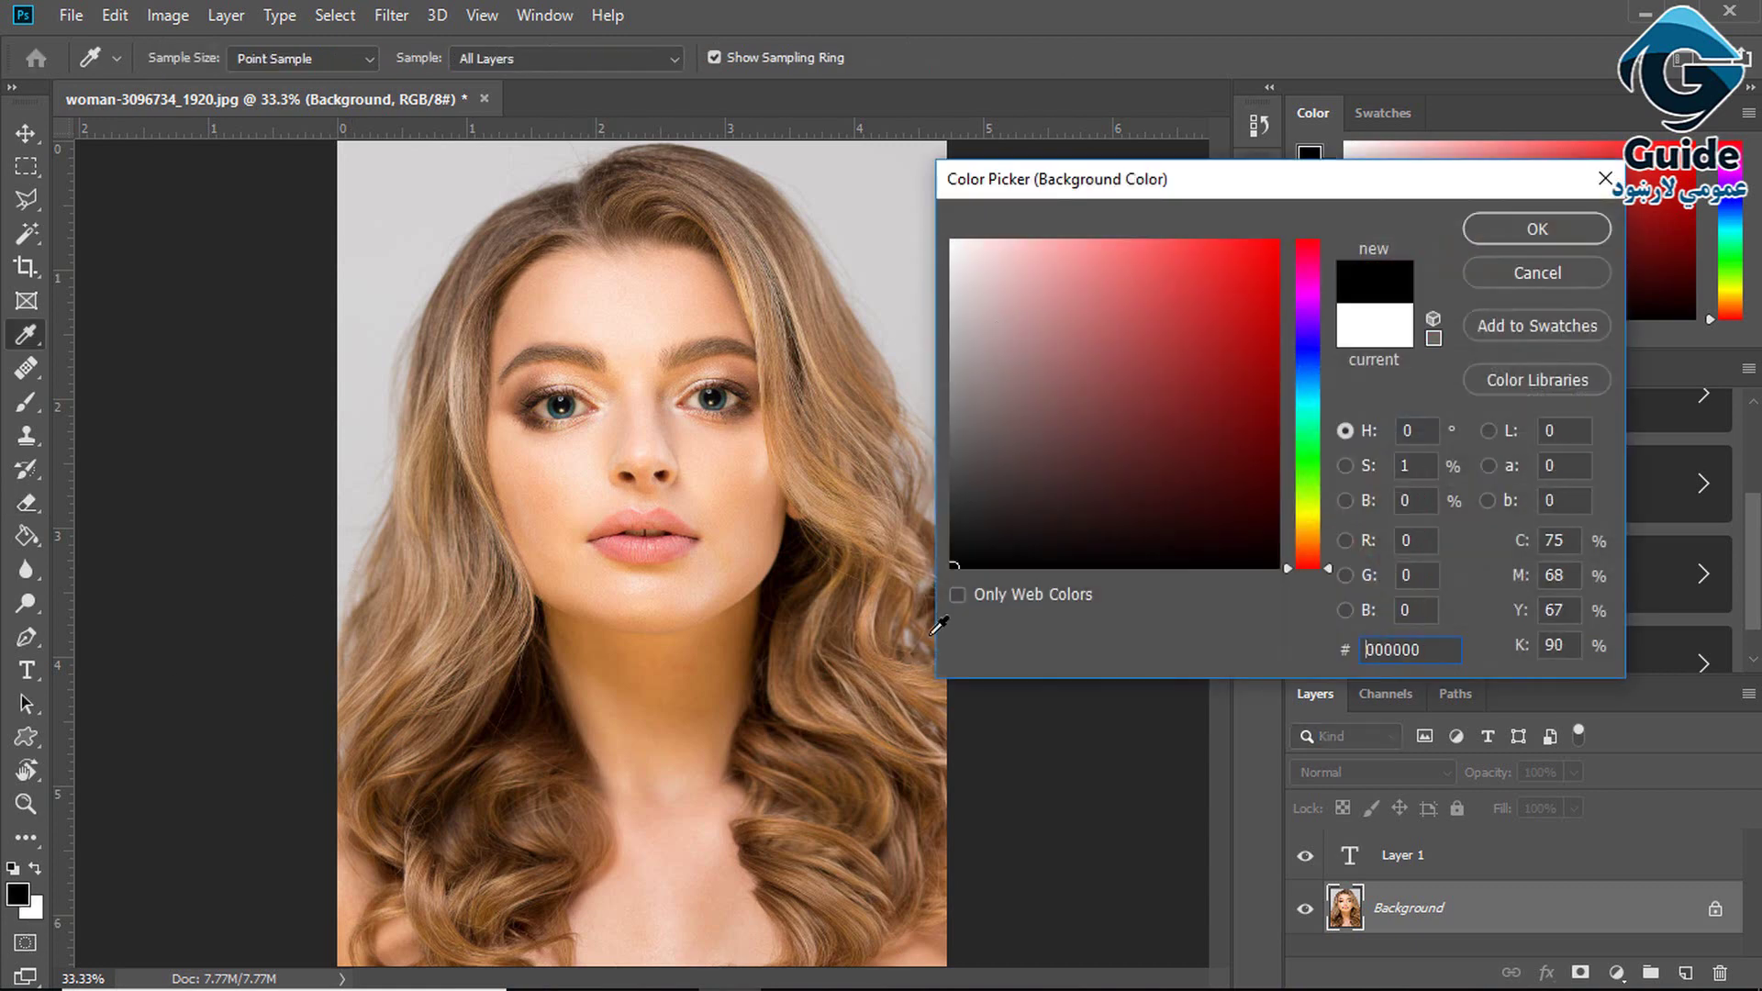
left_click(1516, 221)
key("e")
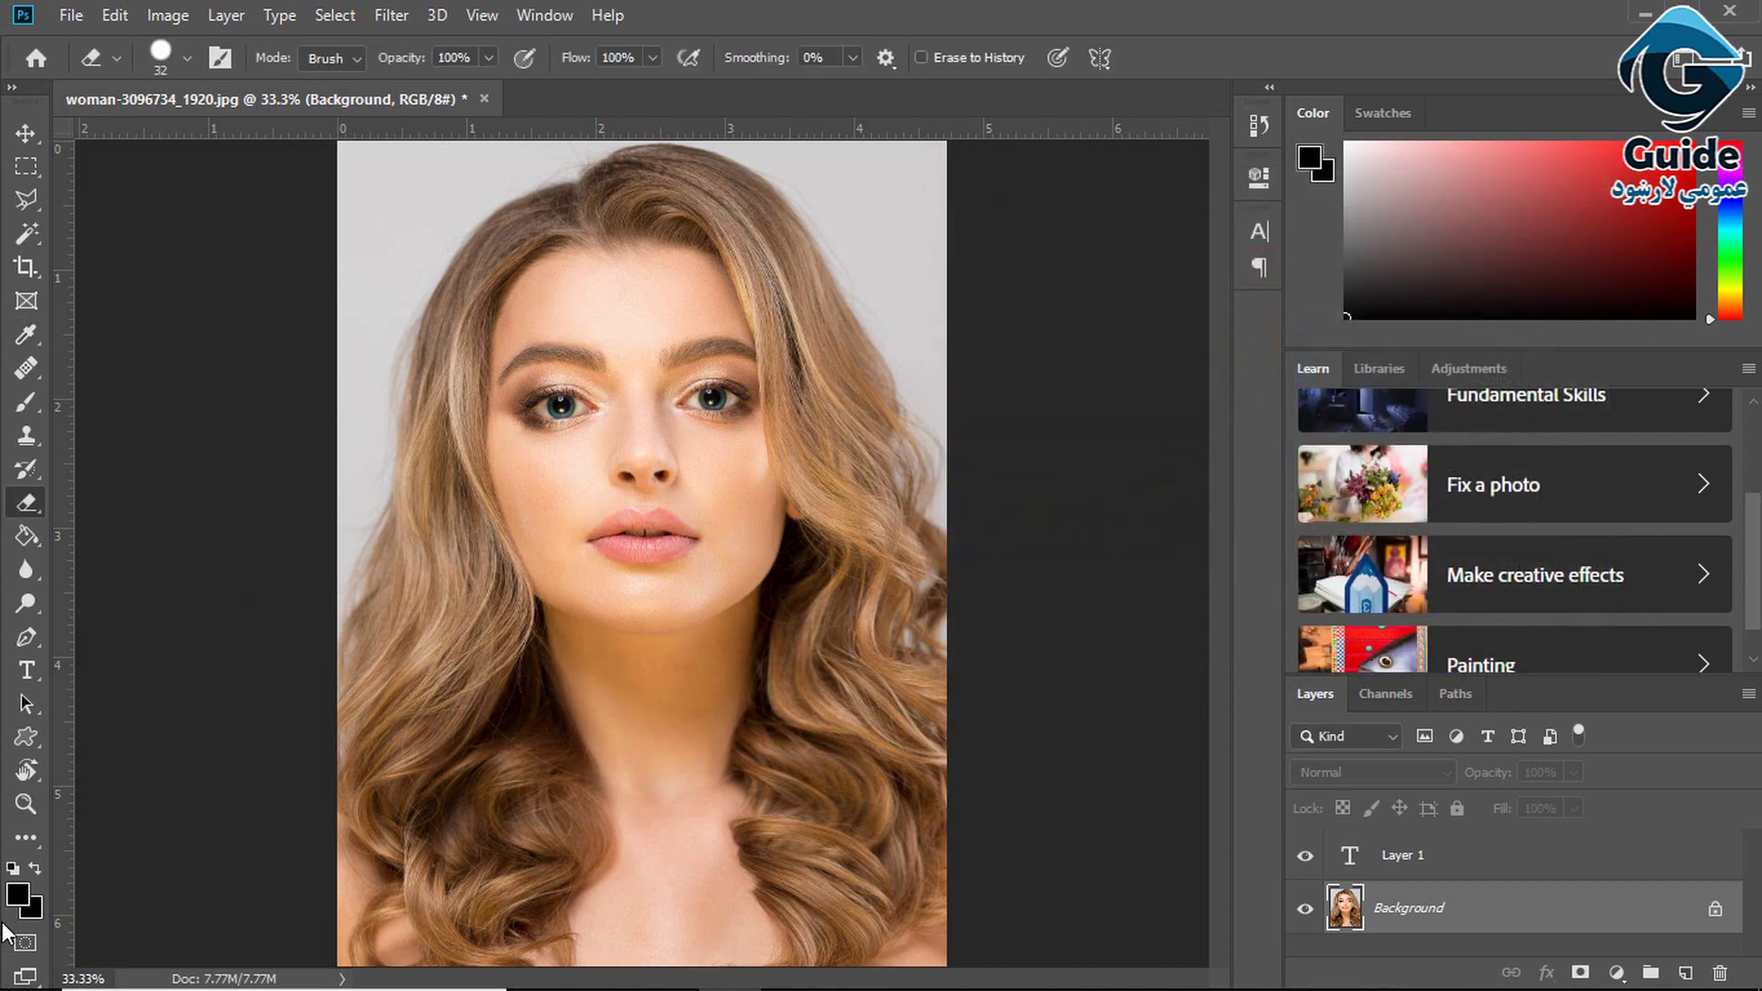
left_click(18, 892)
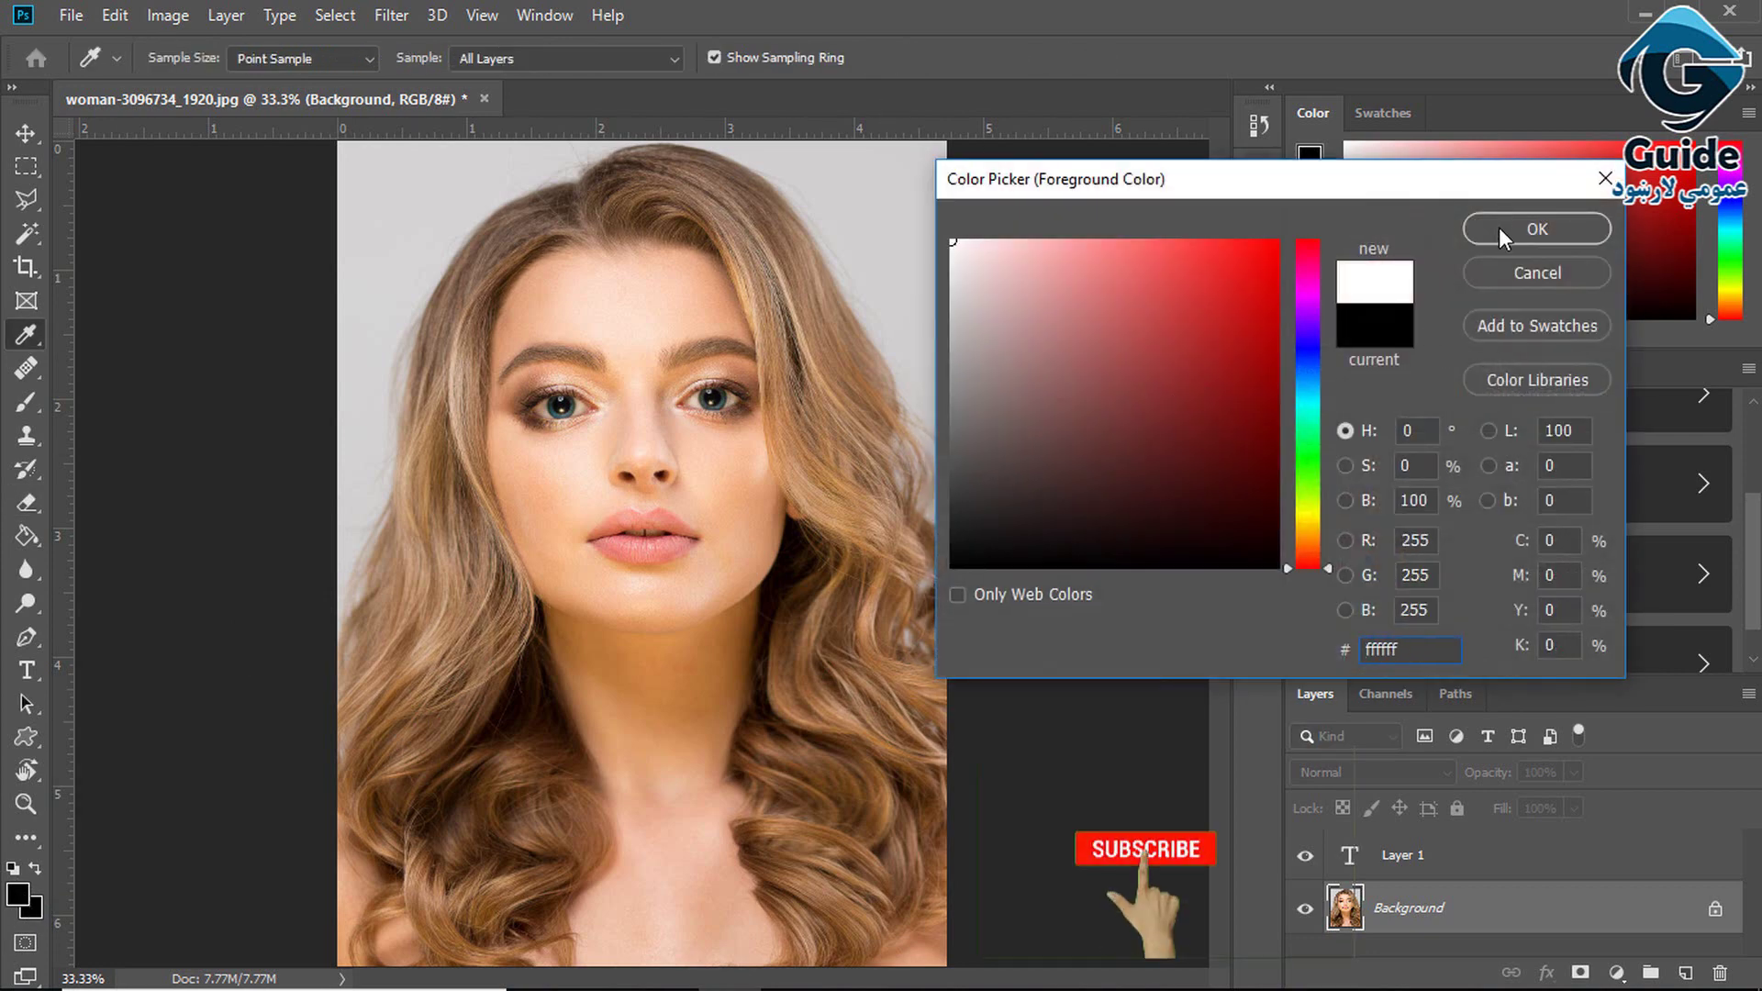
left_click(1537, 229)
key("e")
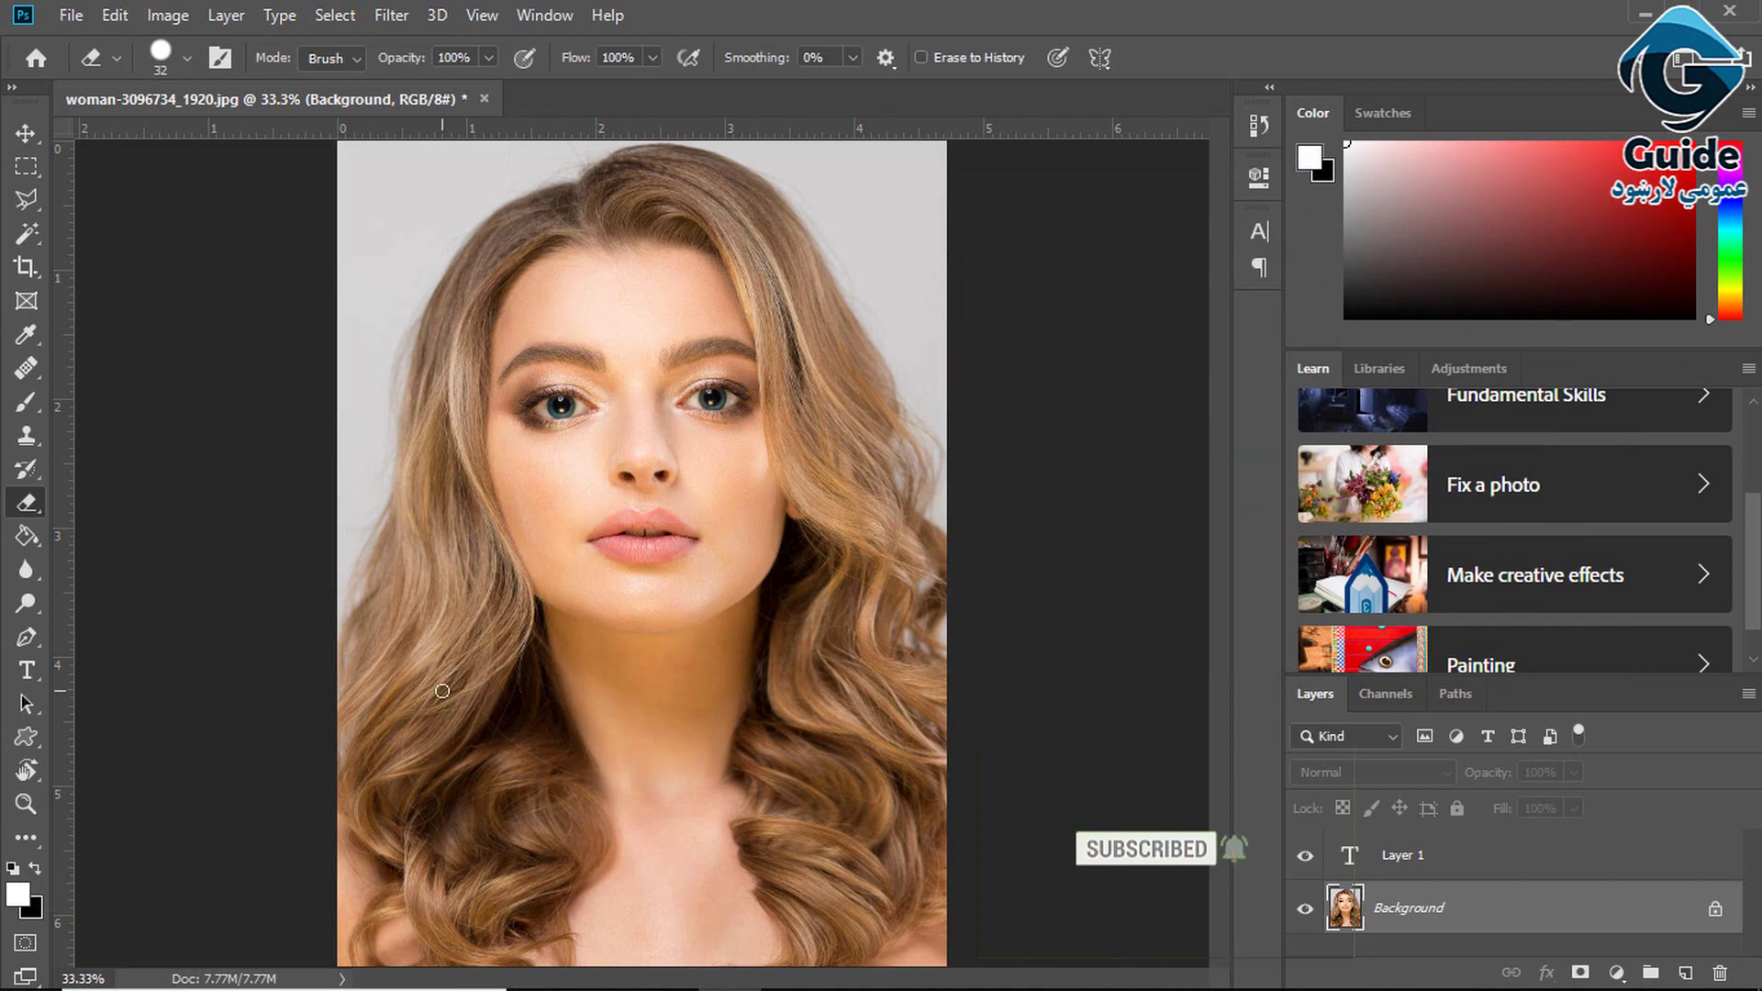
key("x")
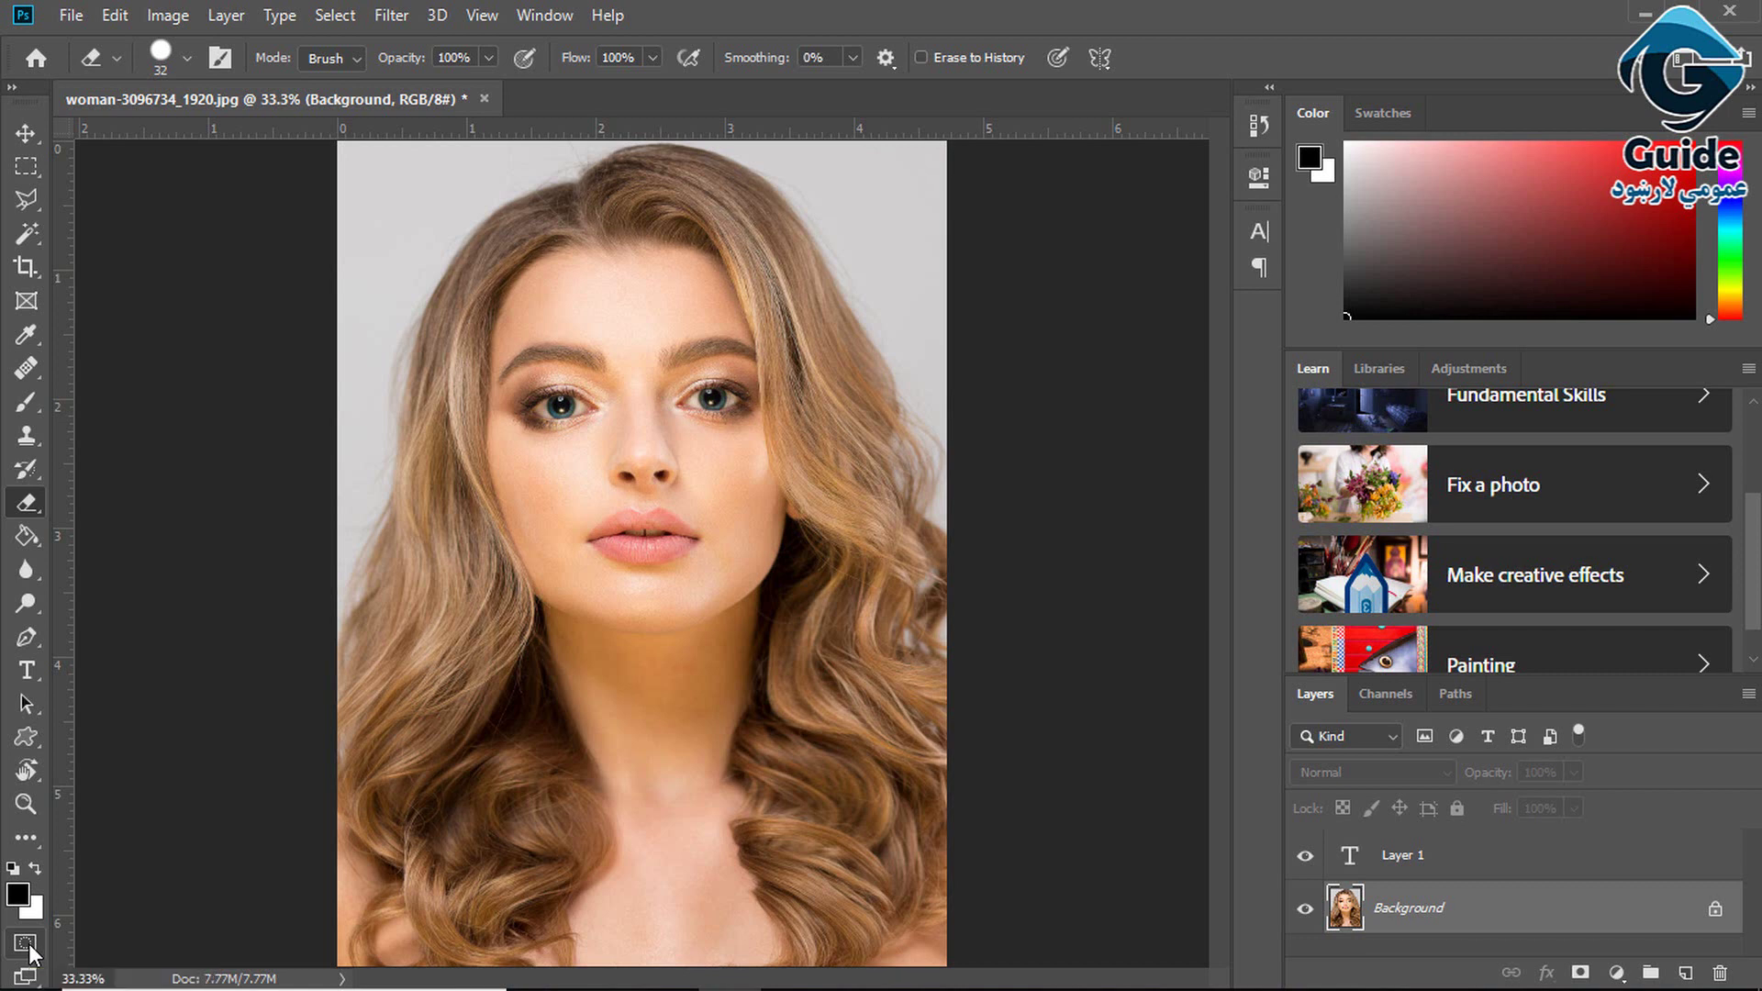
Delete the empty text layer above the Background layer
left_click(1473, 859)
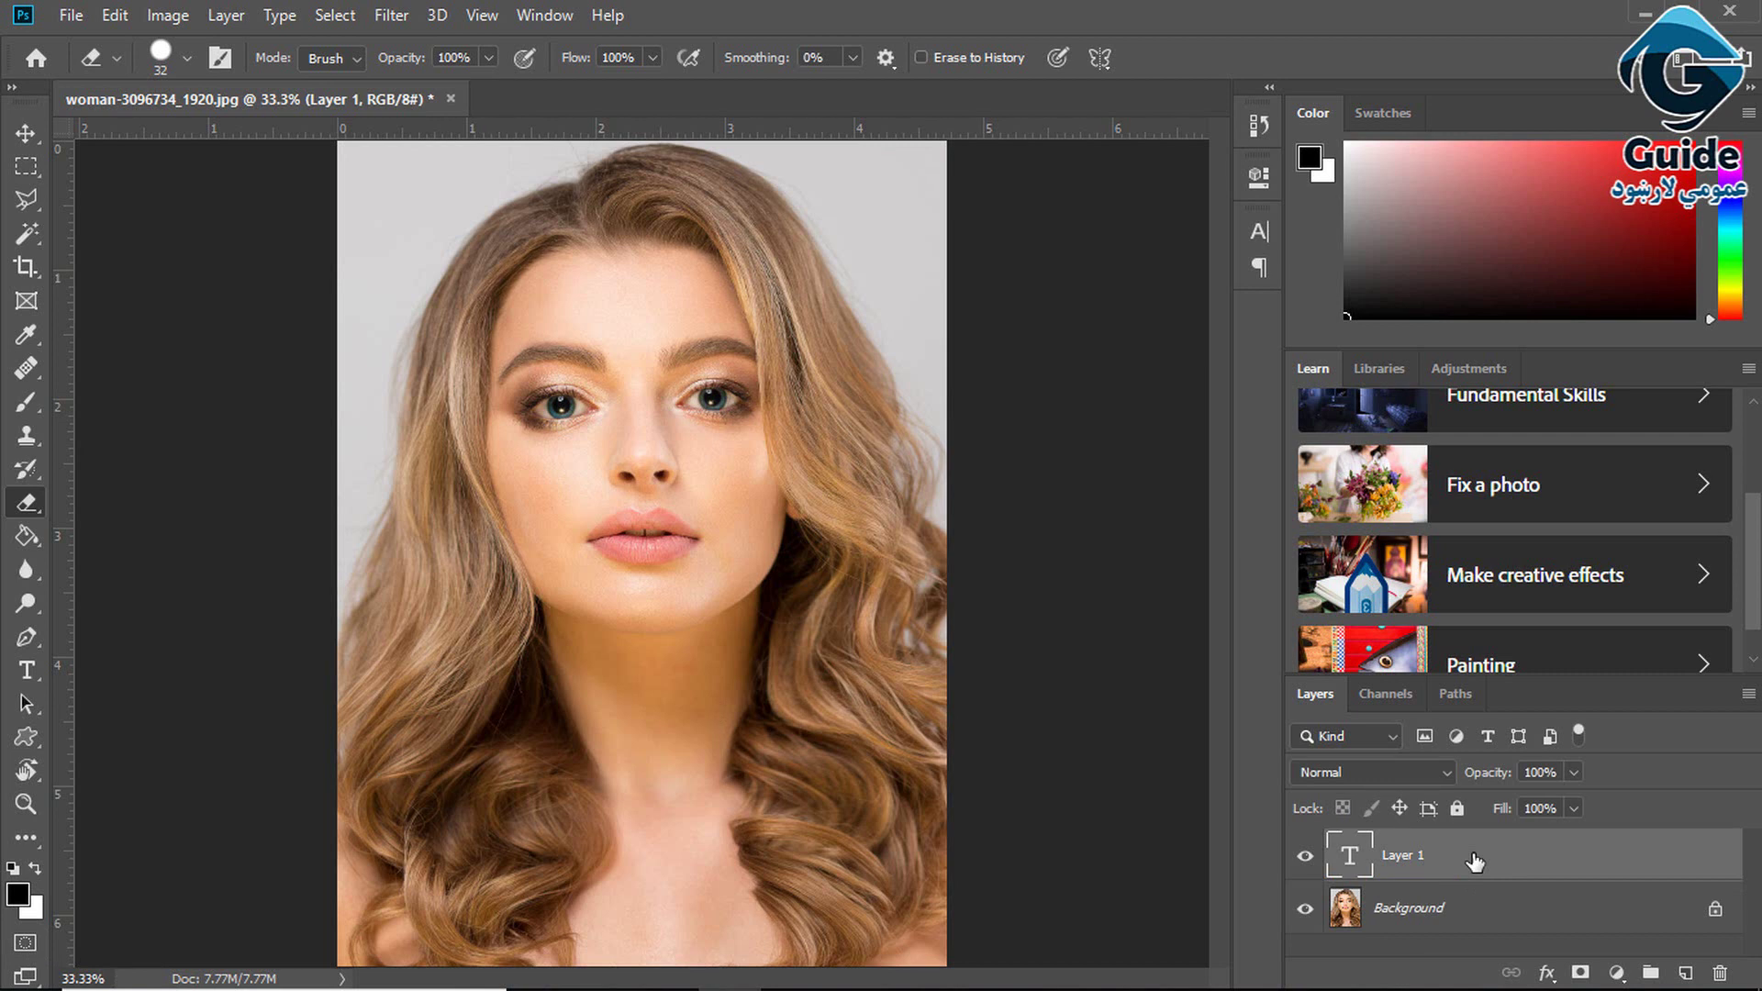
key("Delete")
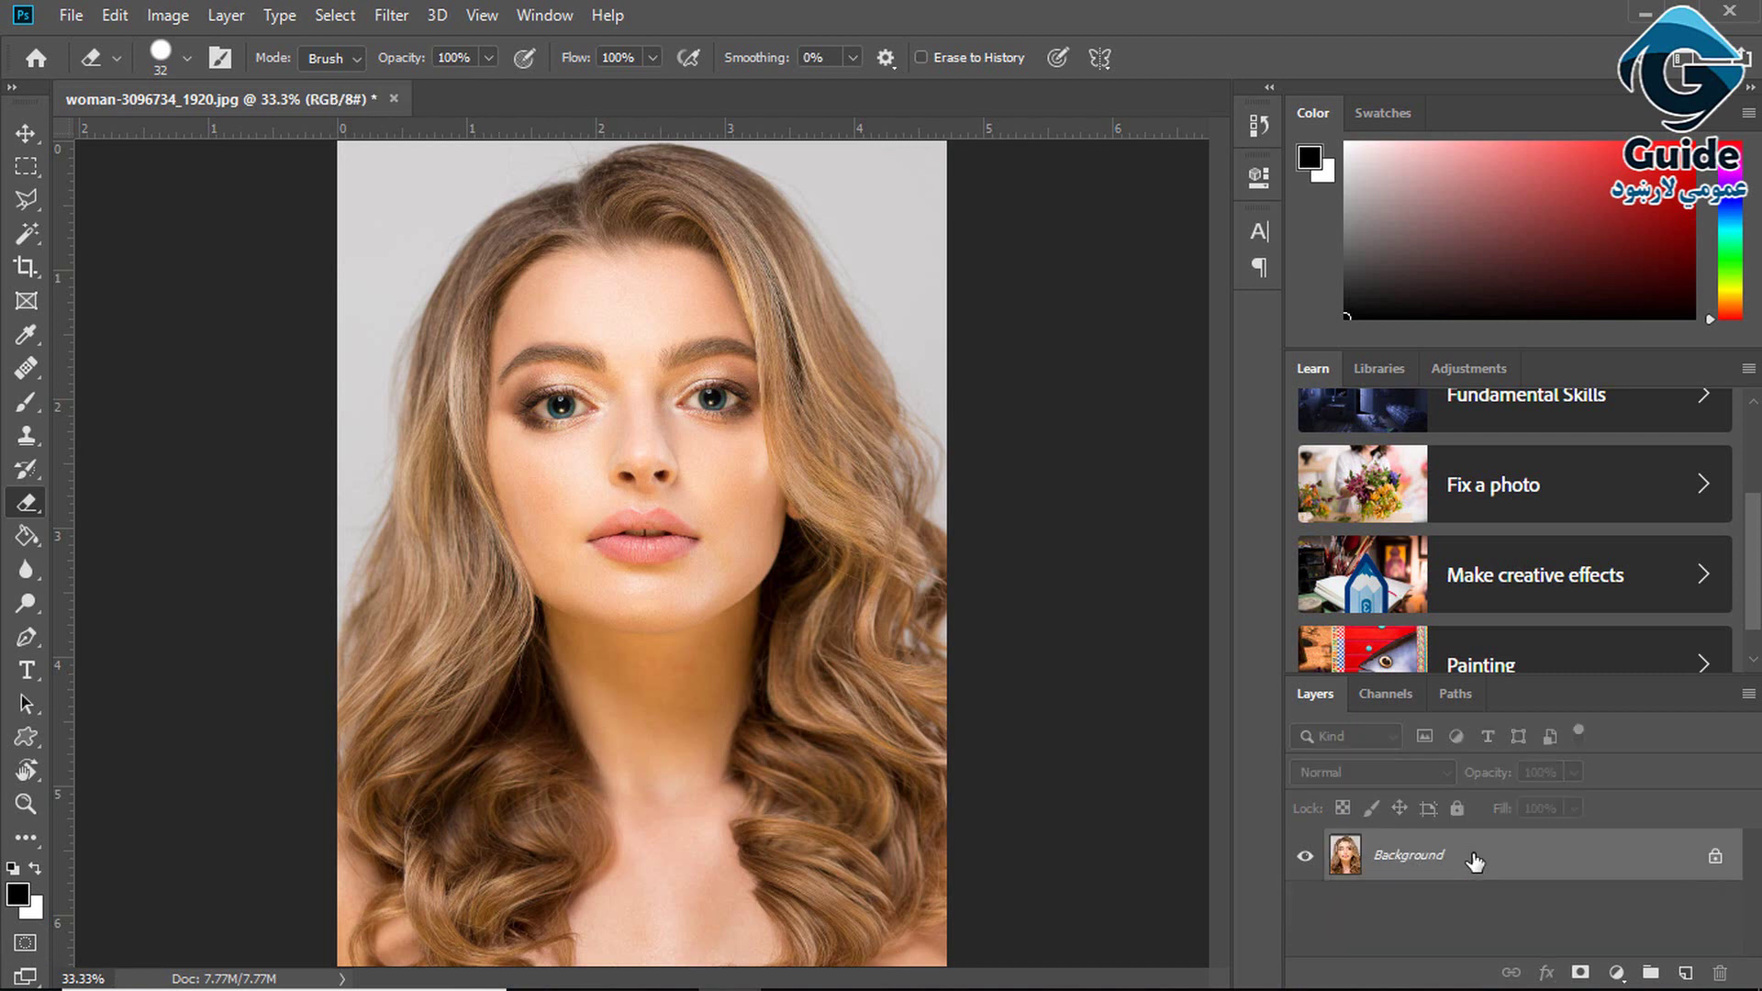
In Quick Mask mode, paint over all of the woman's hair with a 196 px Soft Round brush
left_click(27, 940)
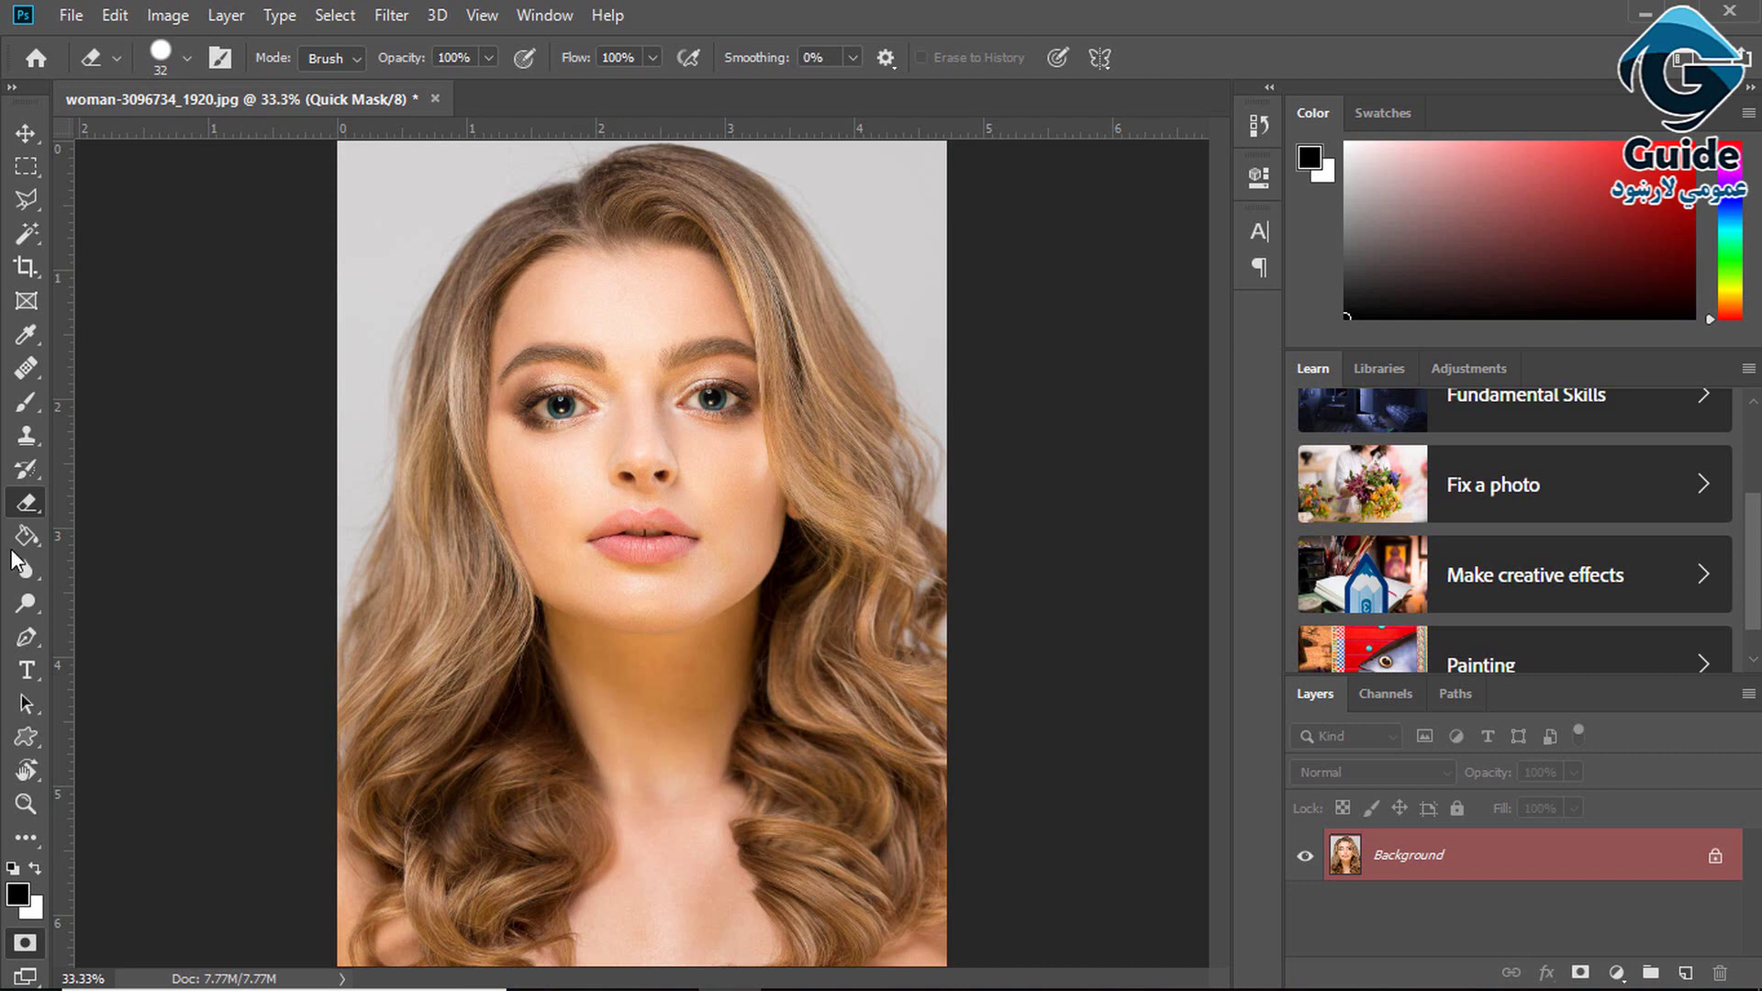
left_click(31, 402)
left_click(114, 401)
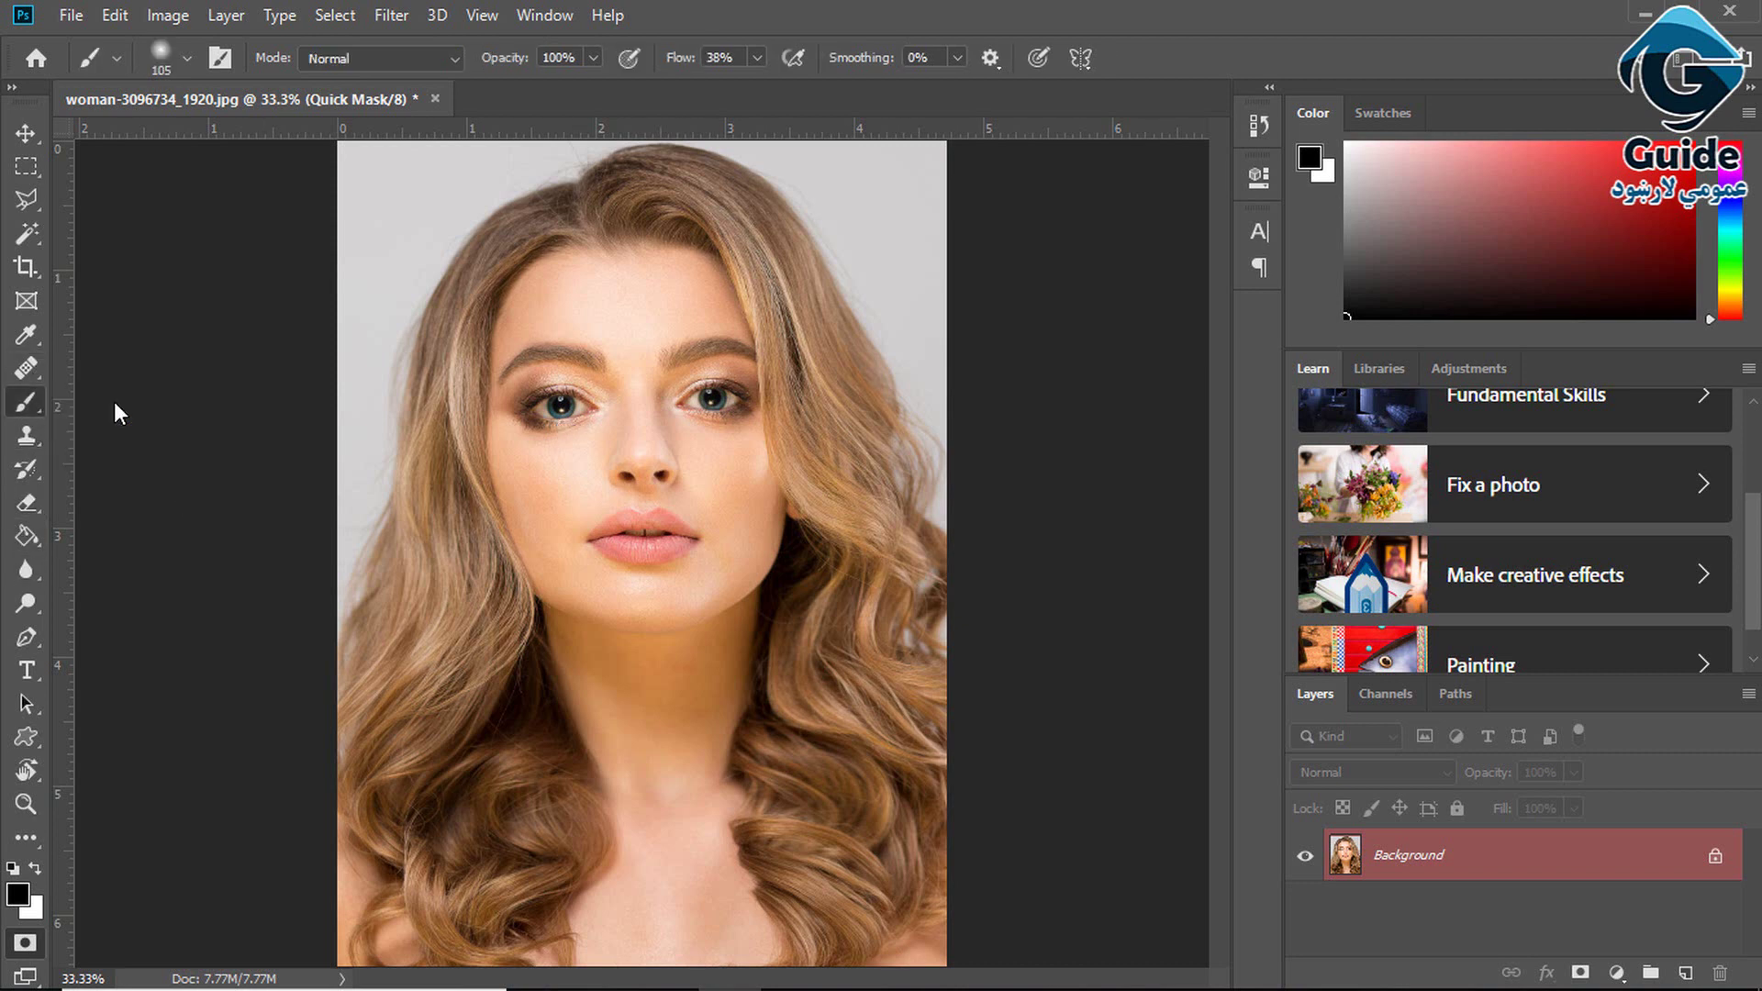
right_click(708, 327)
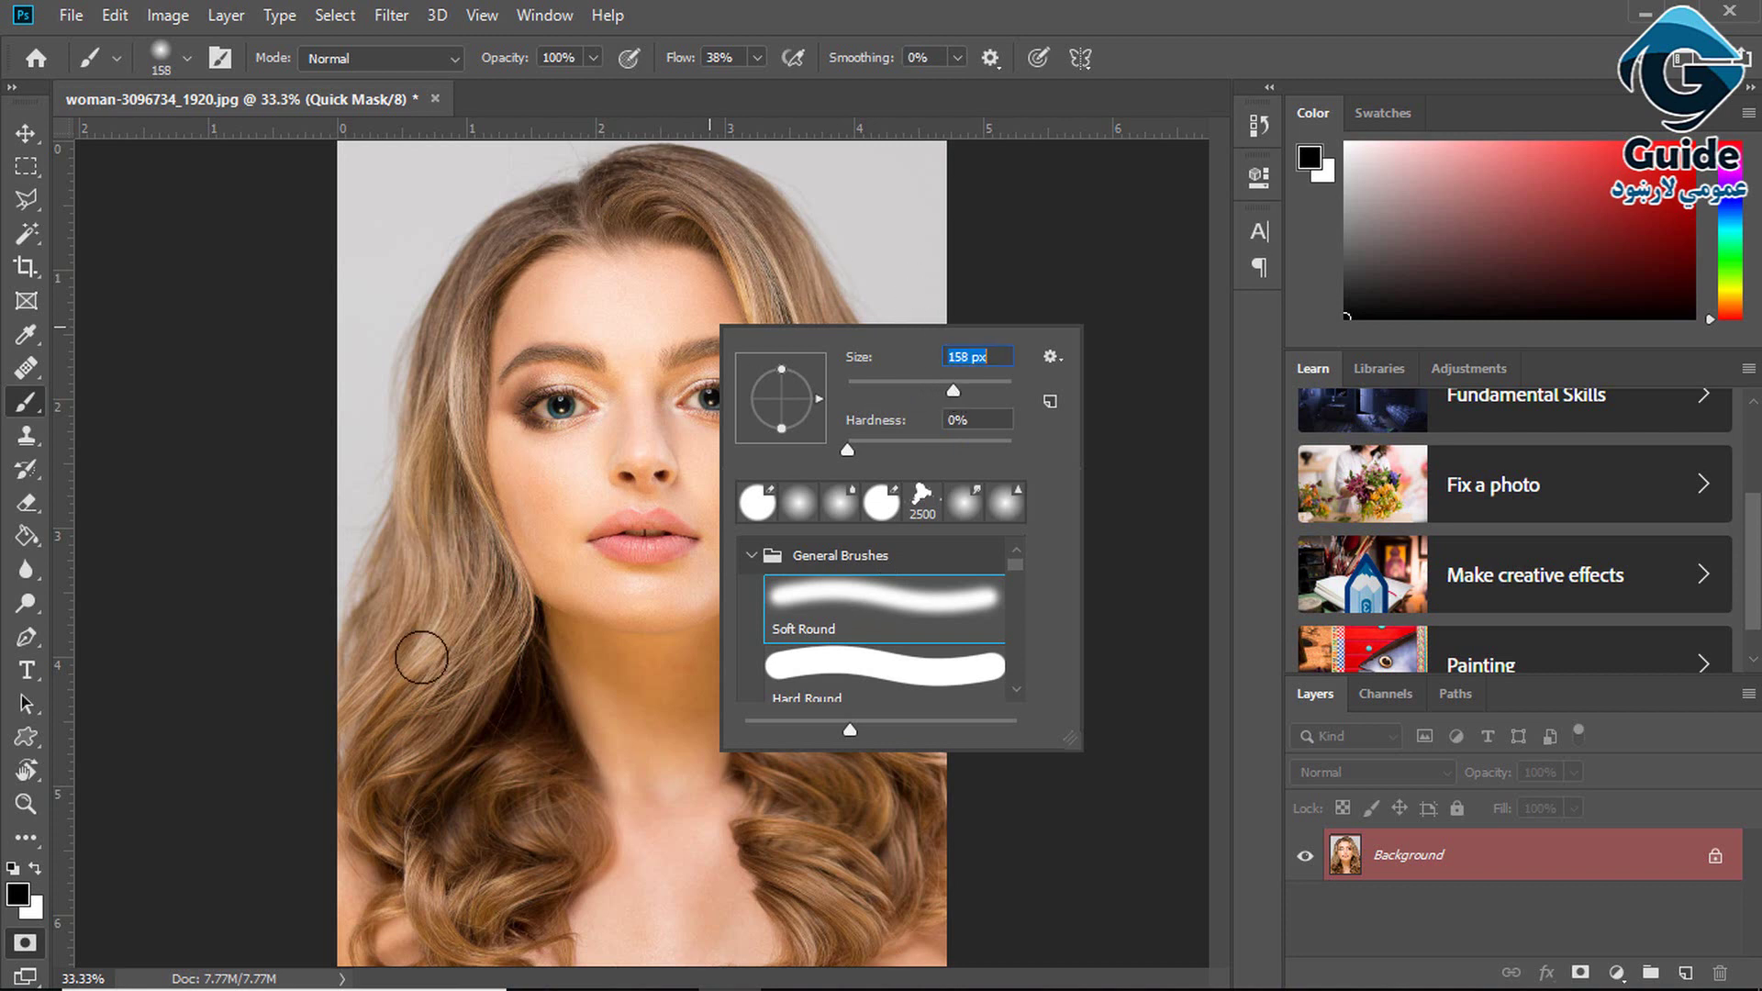
left_click_drag(969, 388, 972, 388)
left_click(469, 945)
mouse_move(463, 940)
left_mouse_down()
mouse_move(435, 896)
mouse_move(441, 827)
mouse_move(518, 792)
mouse_move(535, 839)
mouse_move(481, 919)
mouse_move(478, 830)
mouse_move(567, 811)
mouse_move(584, 833)
mouse_move(556, 853)
mouse_move(550, 945)
mouse_move(475, 895)
mouse_move(405, 899)
mouse_move(383, 944)
mouse_move(438, 913)
mouse_move(361, 773)
mouse_move(415, 708)
mouse_move(417, 787)
mouse_move(501, 652)
mouse_move(498, 591)
mouse_move(447, 567)
mouse_move(404, 645)
mouse_move(475, 628)
mouse_move(379, 637)
mouse_move(419, 493)
mouse_move(457, 552)
mouse_move(478, 496)
mouse_move(445, 416)
mouse_move(446, 321)
mouse_move(501, 239)
mouse_move(662, 178)
mouse_move(643, 196)
mouse_move(612, 186)
mouse_move(648, 163)
mouse_move(775, 216)
mouse_move(787, 302)
mouse_move(742, 238)
mouse_move(780, 286)
mouse_move(791, 449)
mouse_move(852, 513)
mouse_move(856, 370)
mouse_move(917, 523)
mouse_move(888, 580)
mouse_move(836, 553)
mouse_move(809, 614)
mouse_move(813, 690)
mouse_move(887, 581)
mouse_move(798, 614)
mouse_move(865, 631)
mouse_move(909, 706)
mouse_move(916, 795)
mouse_move(807, 725)
mouse_move(774, 771)
mouse_move(767, 755)
mouse_move(779, 870)
mouse_move(767, 839)
mouse_move(805, 936)
mouse_move(867, 927)
mouse_move(913, 808)
mouse_move(903, 899)
mouse_move(932, 605)
mouse_move(853, 399)
mouse_move(747, 213)
mouse_move(629, 196)
left_mouse_up()
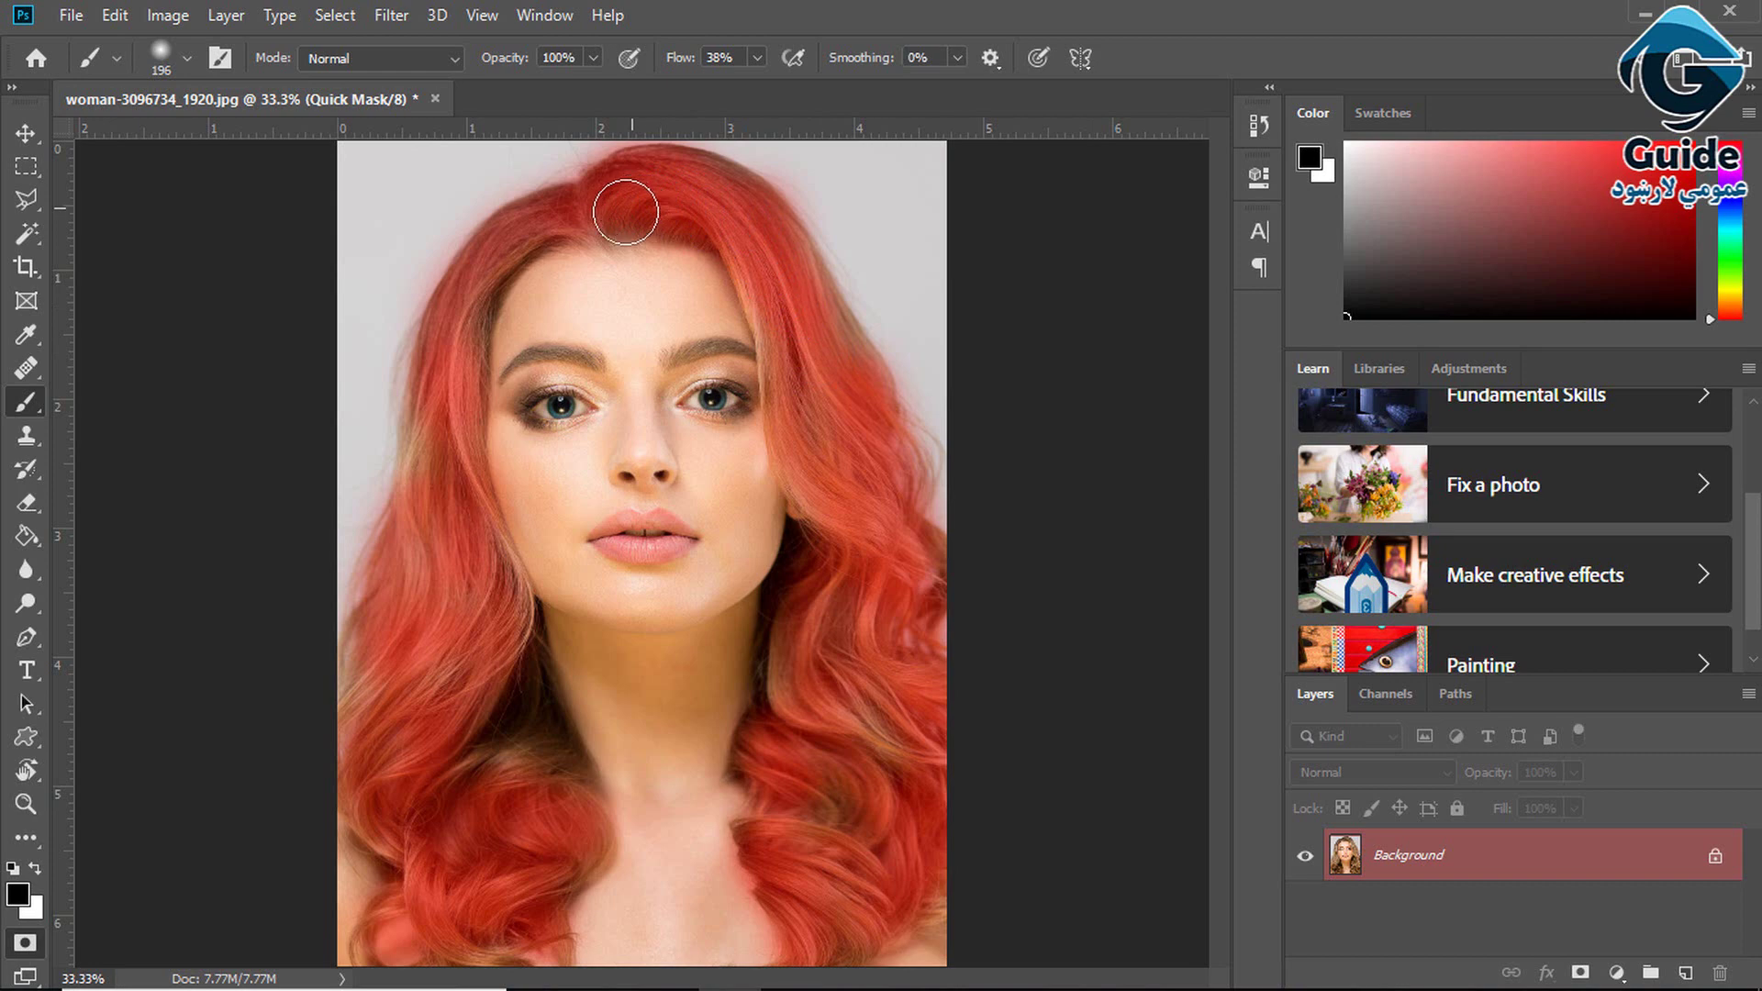
Leave Quick Mask mode and invert the selection to select the hair
left_click(32, 934)
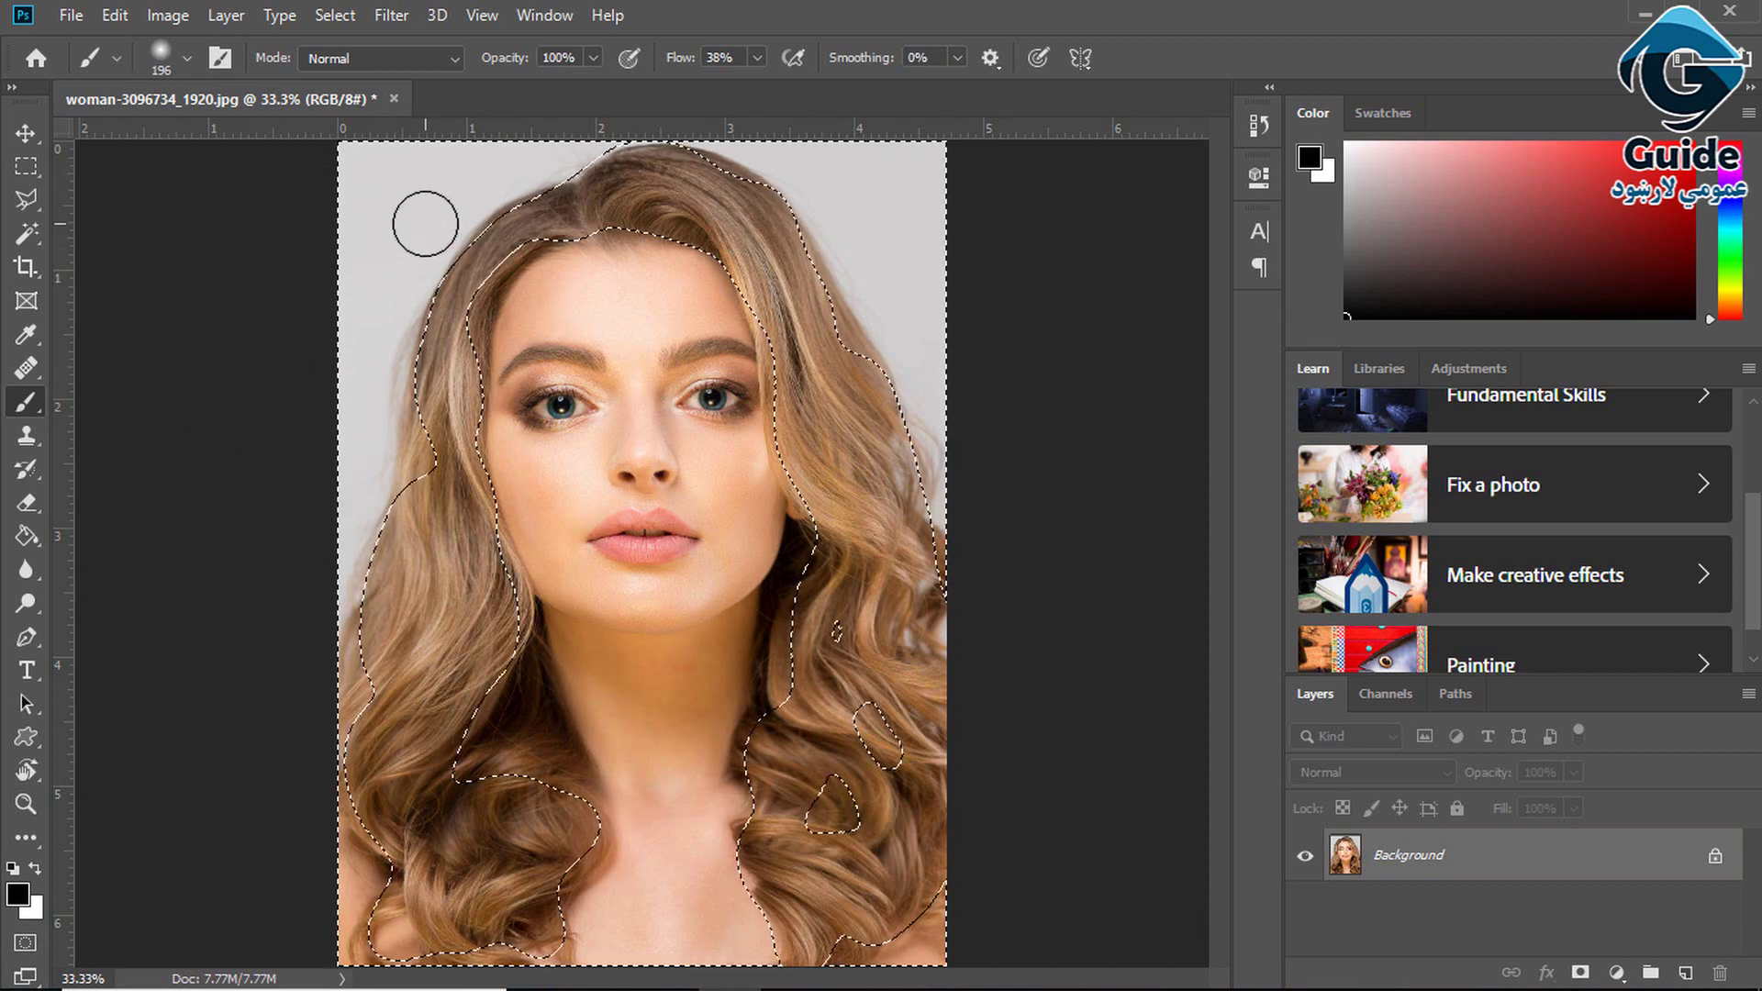
left_click(336, 16)
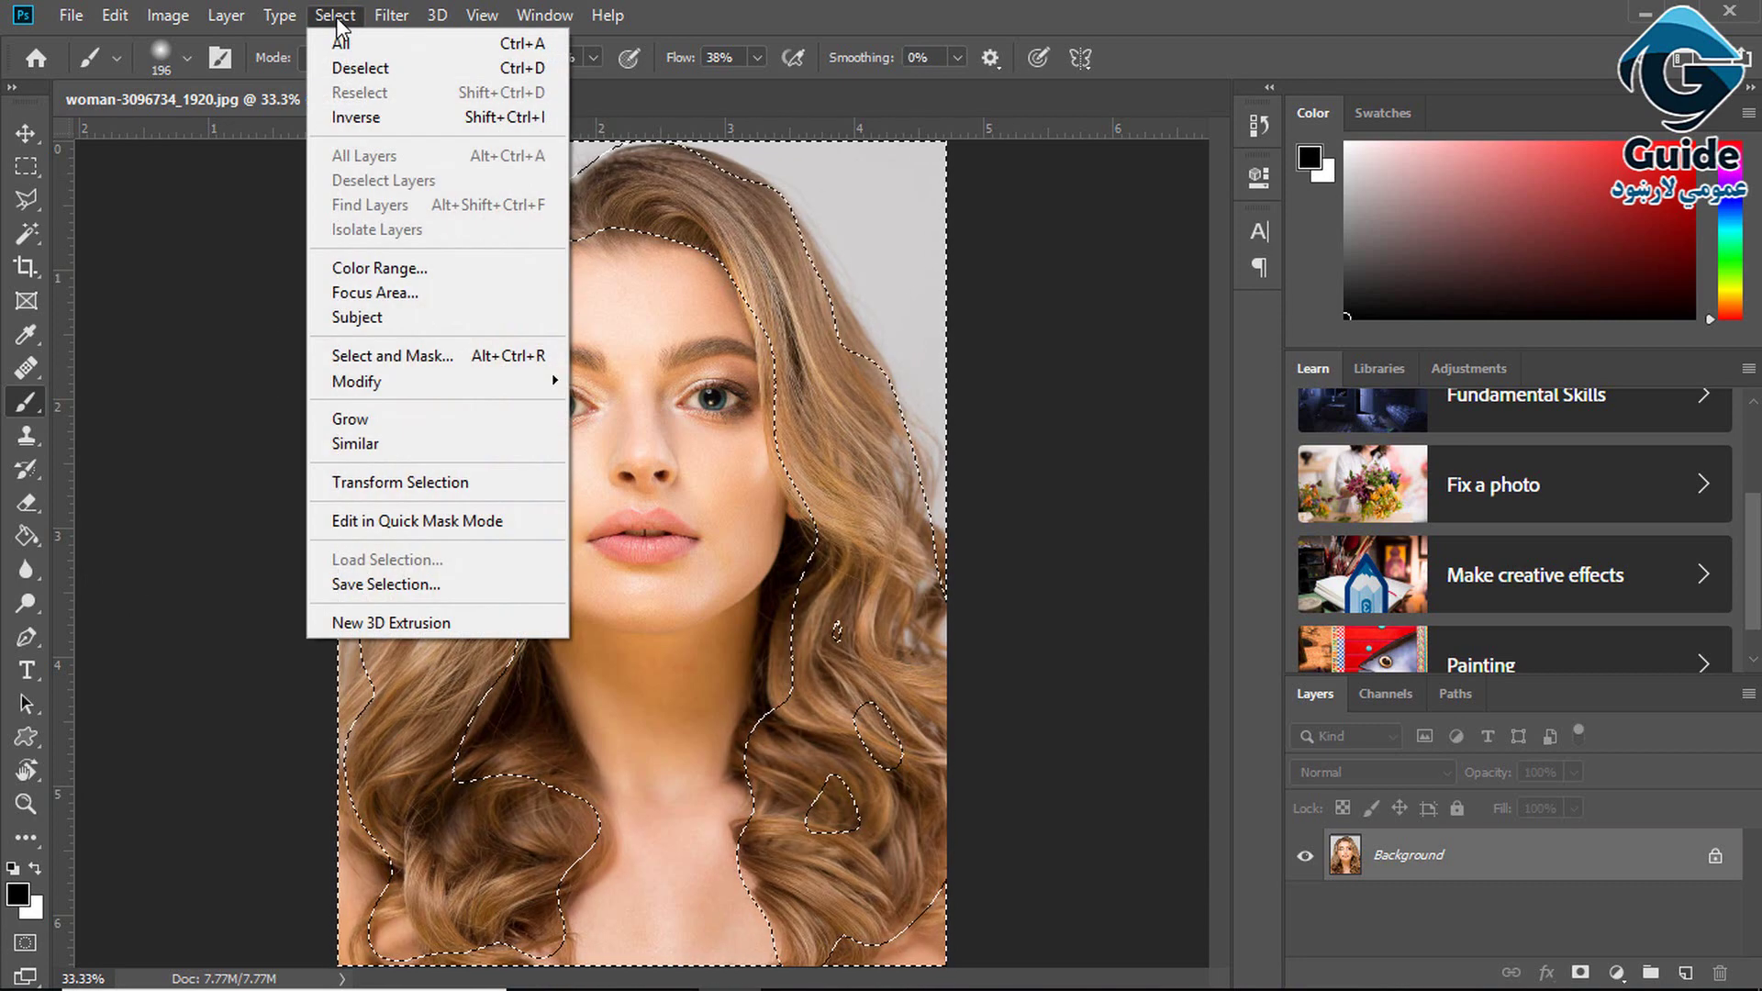
left_click(371, 120)
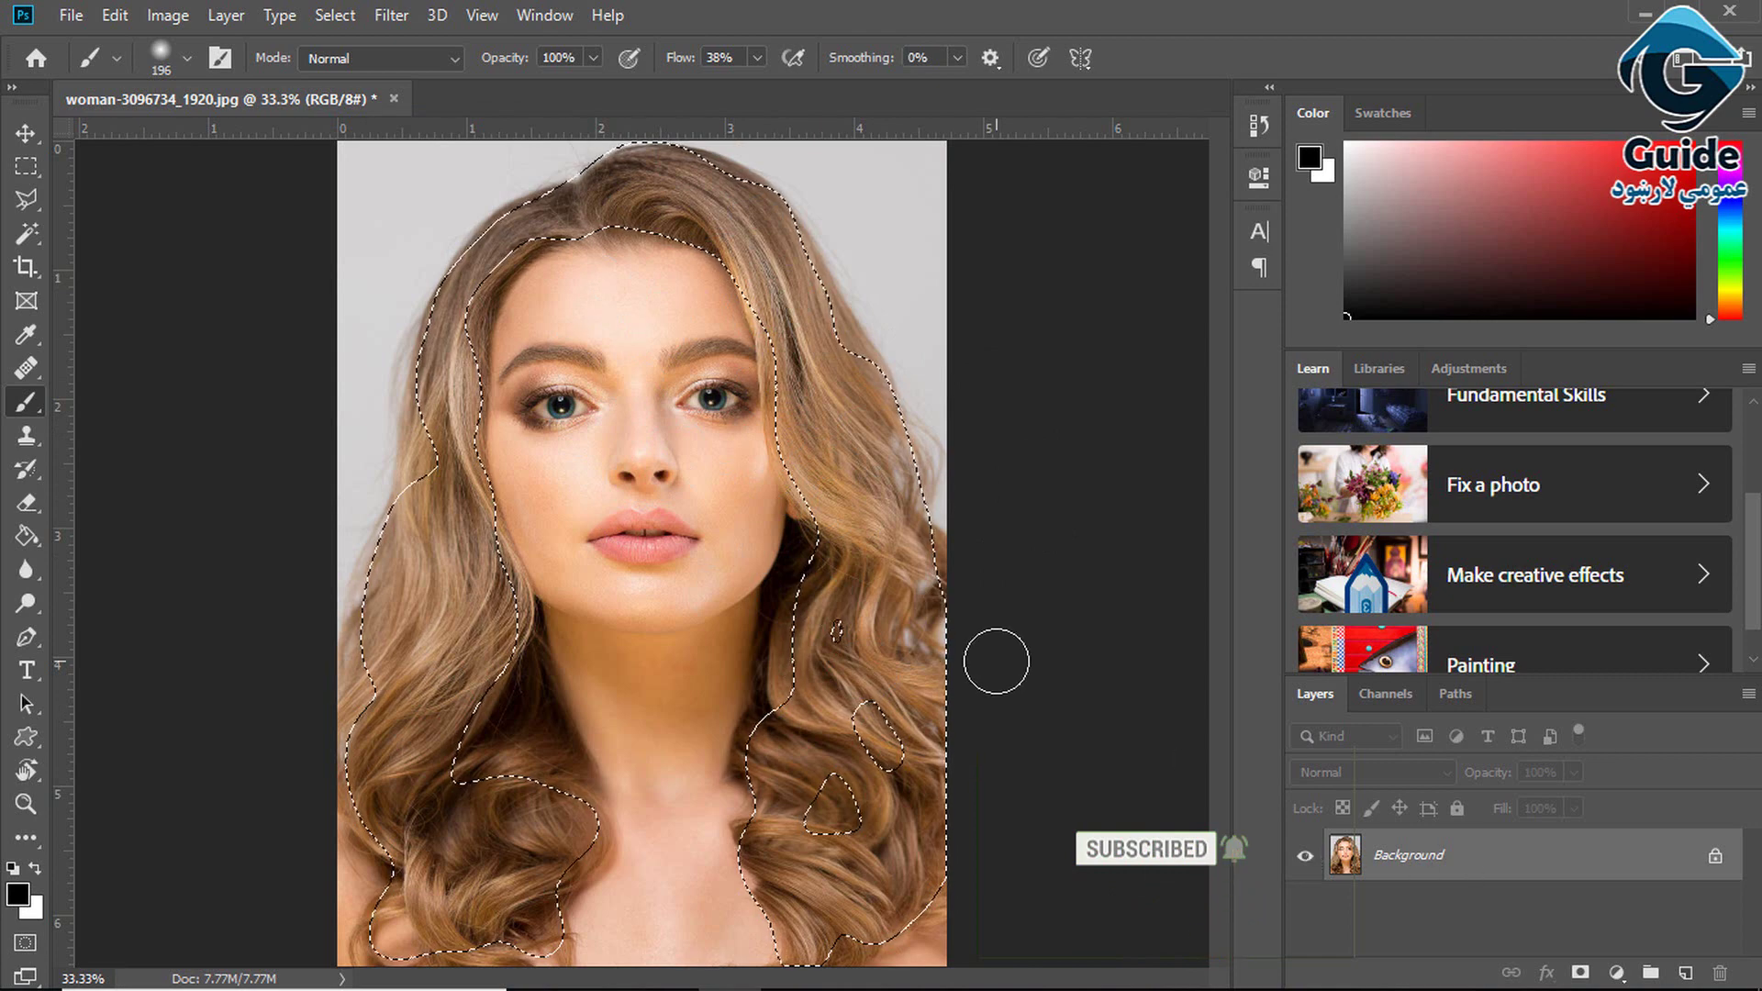
Add a Hue/Saturation adjustment layer for the selected hair with the hue set to +160, and return to the Move tool
left_click(1617, 972)
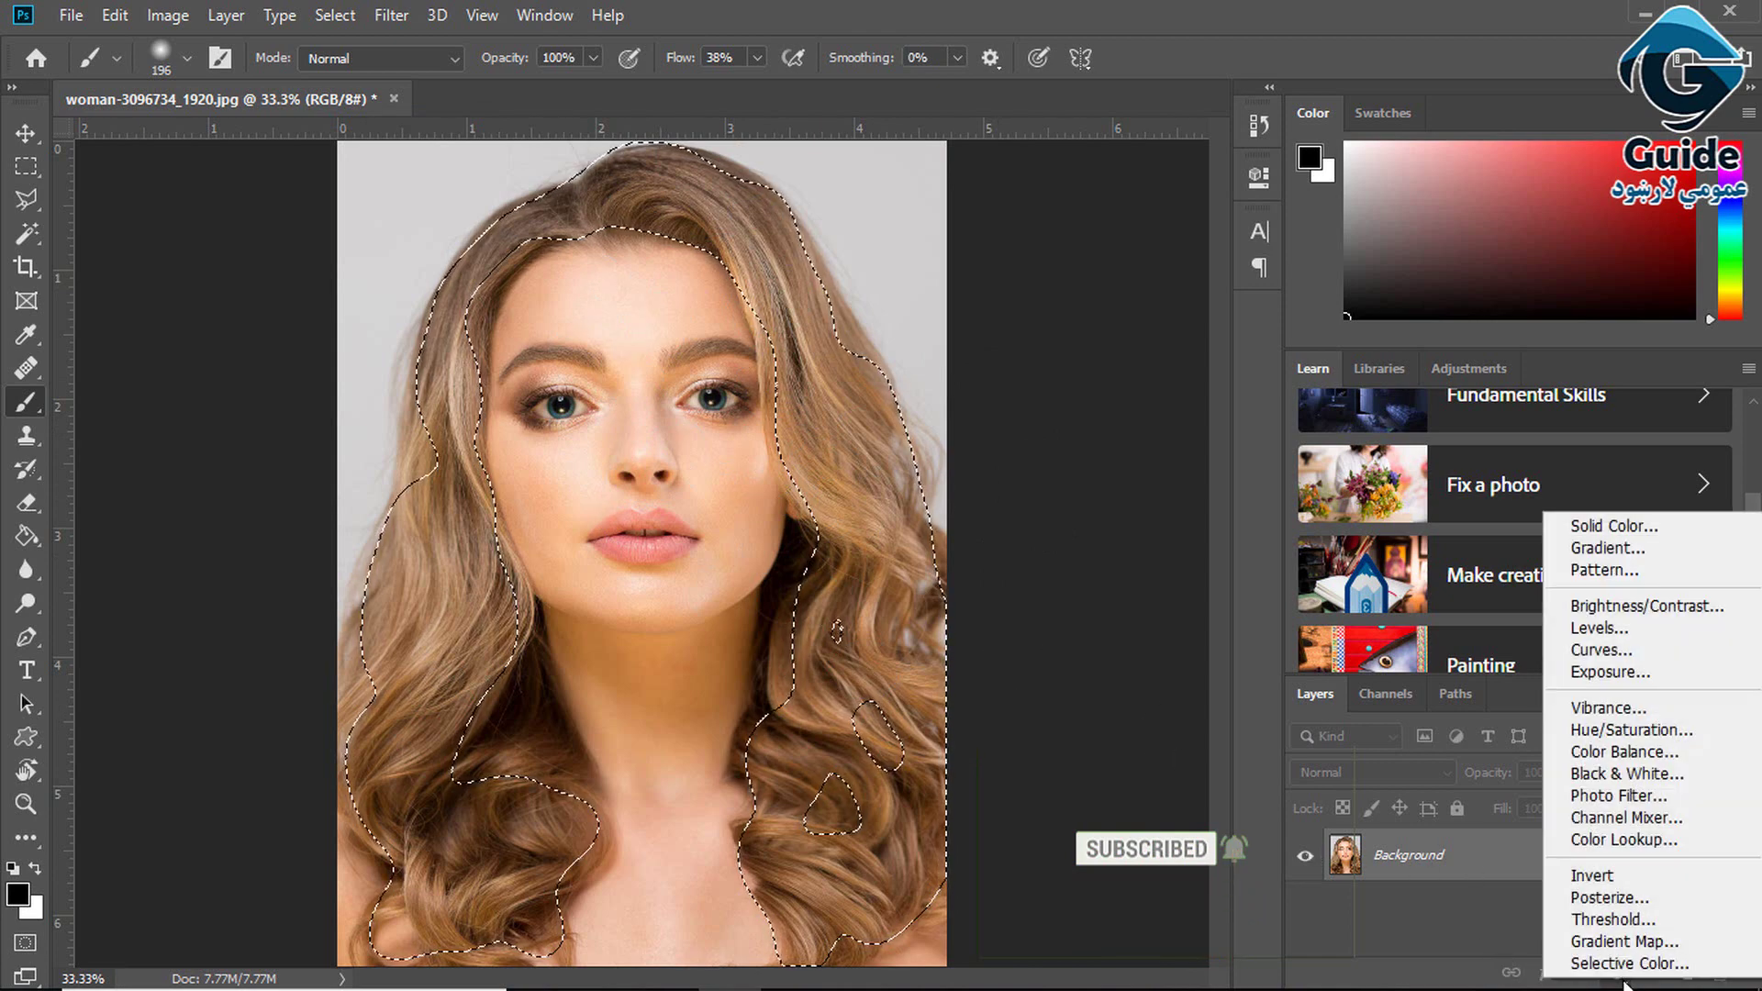
left_click(1611, 728)
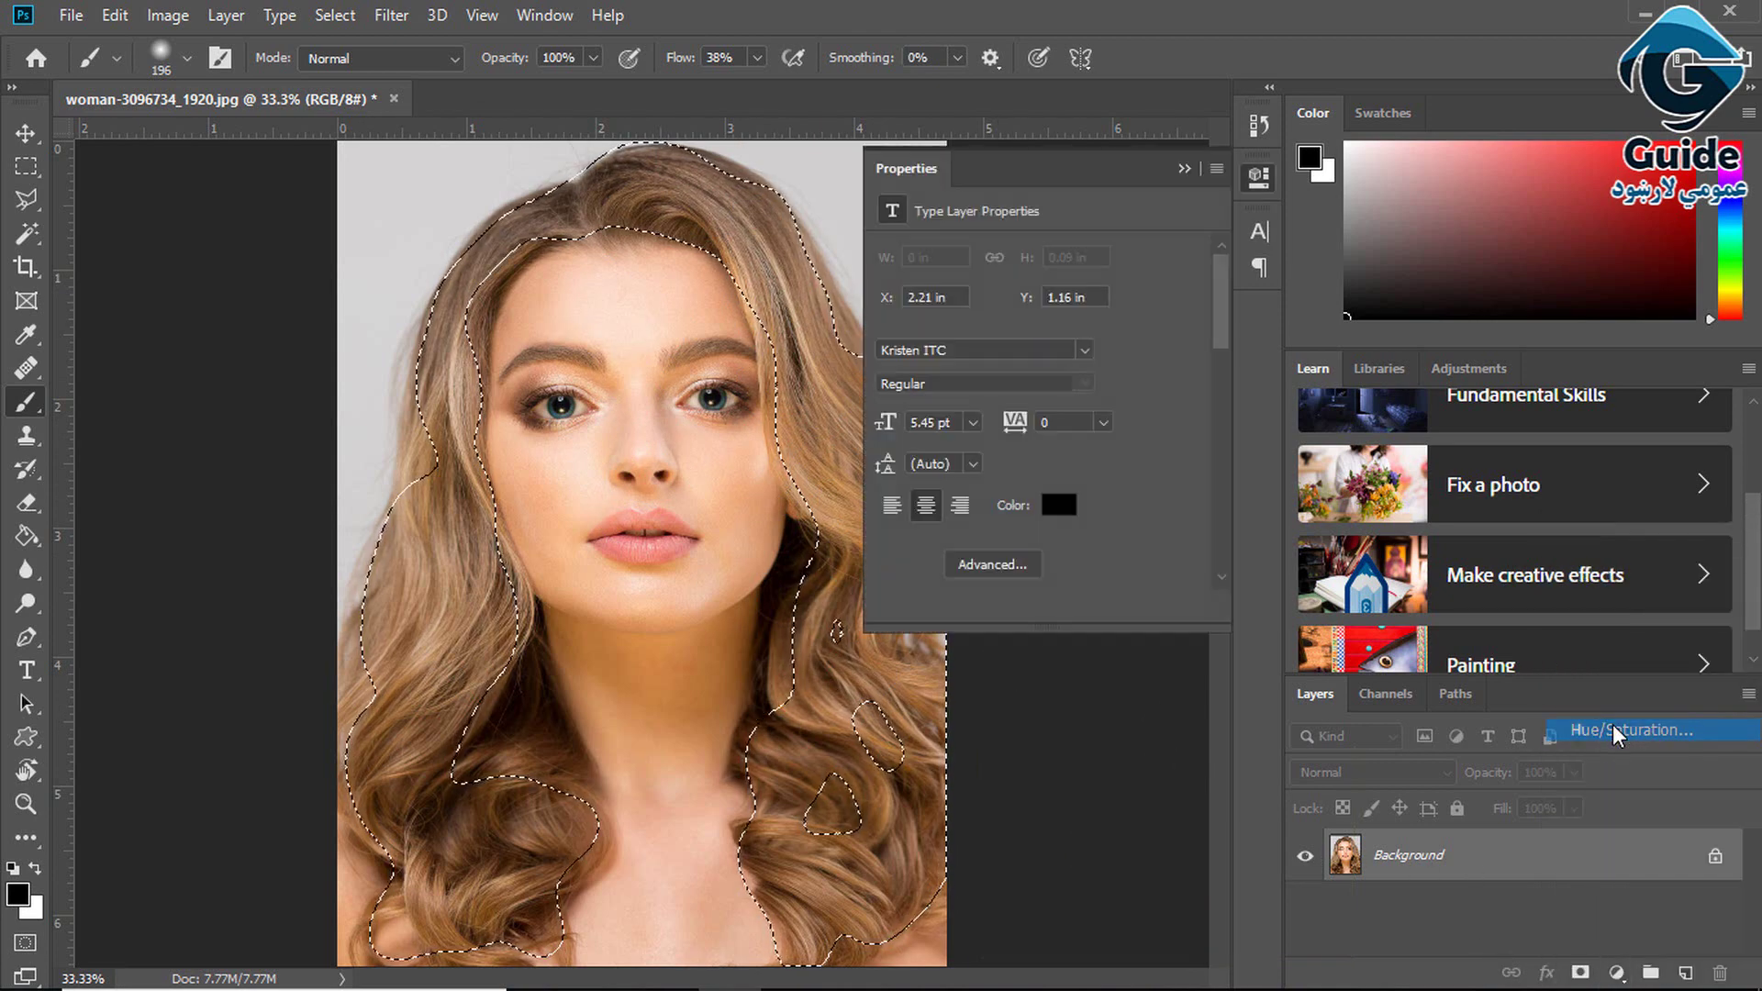
left_click_drag(1038, 348, 1125, 345)
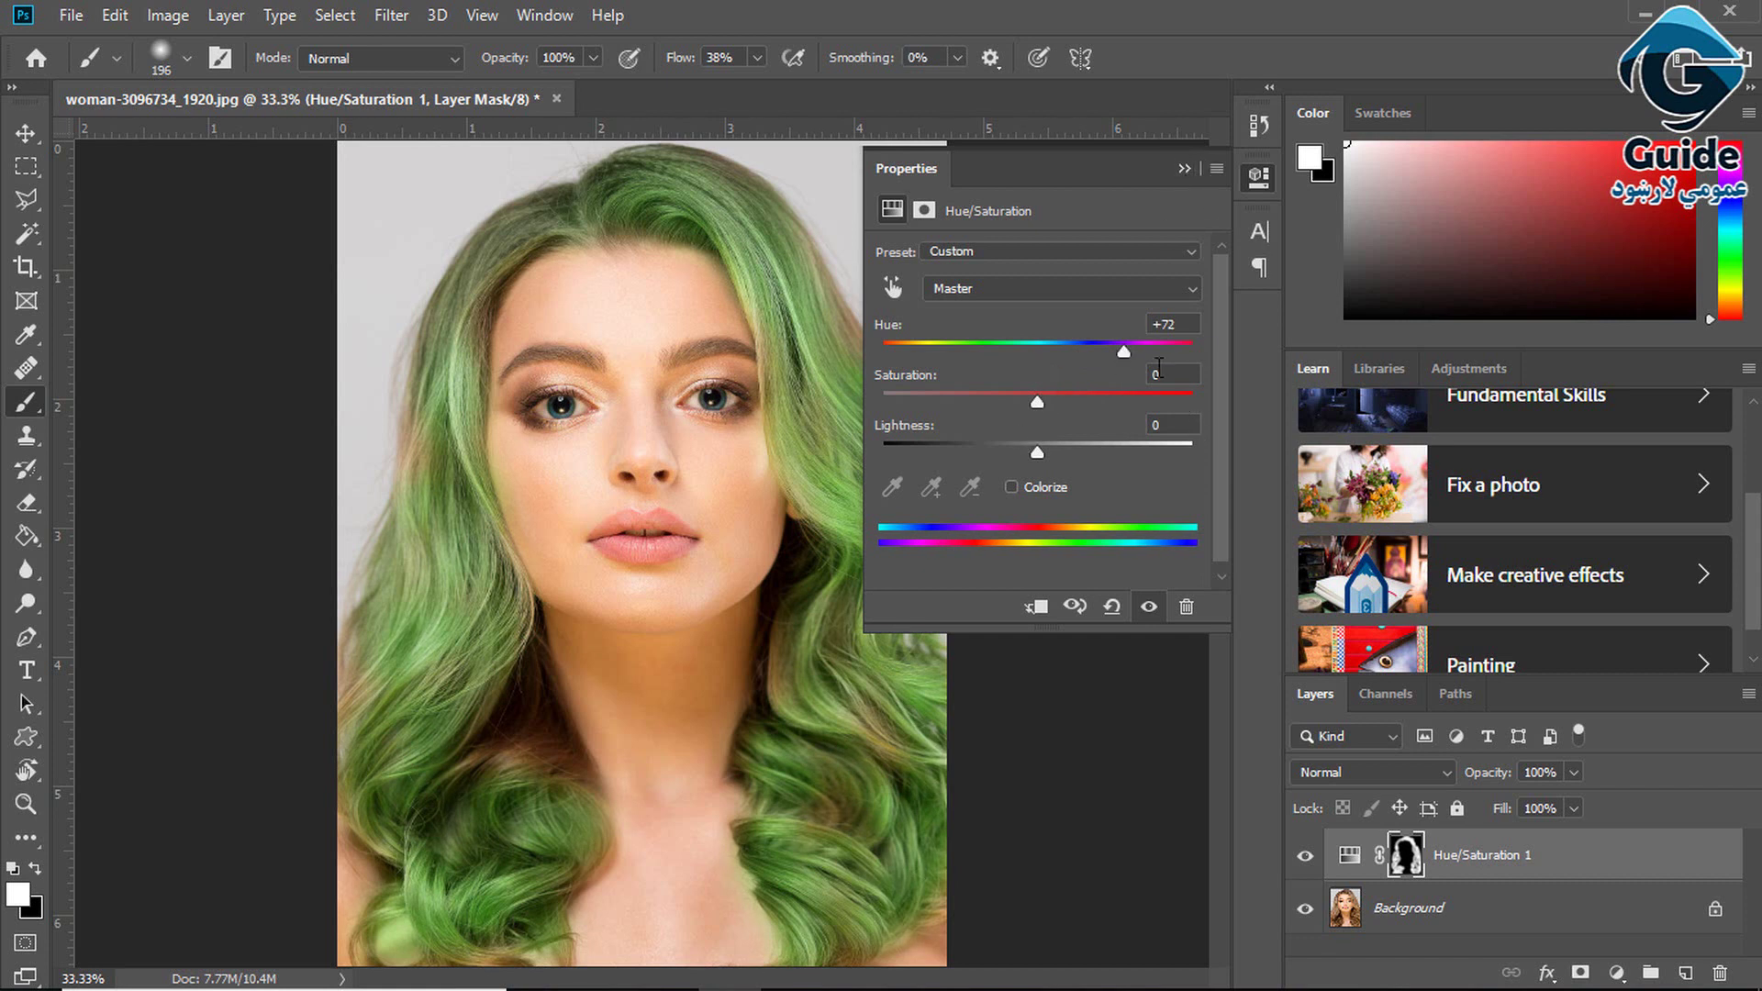
left_click_drag(1125, 351, 1181, 349)
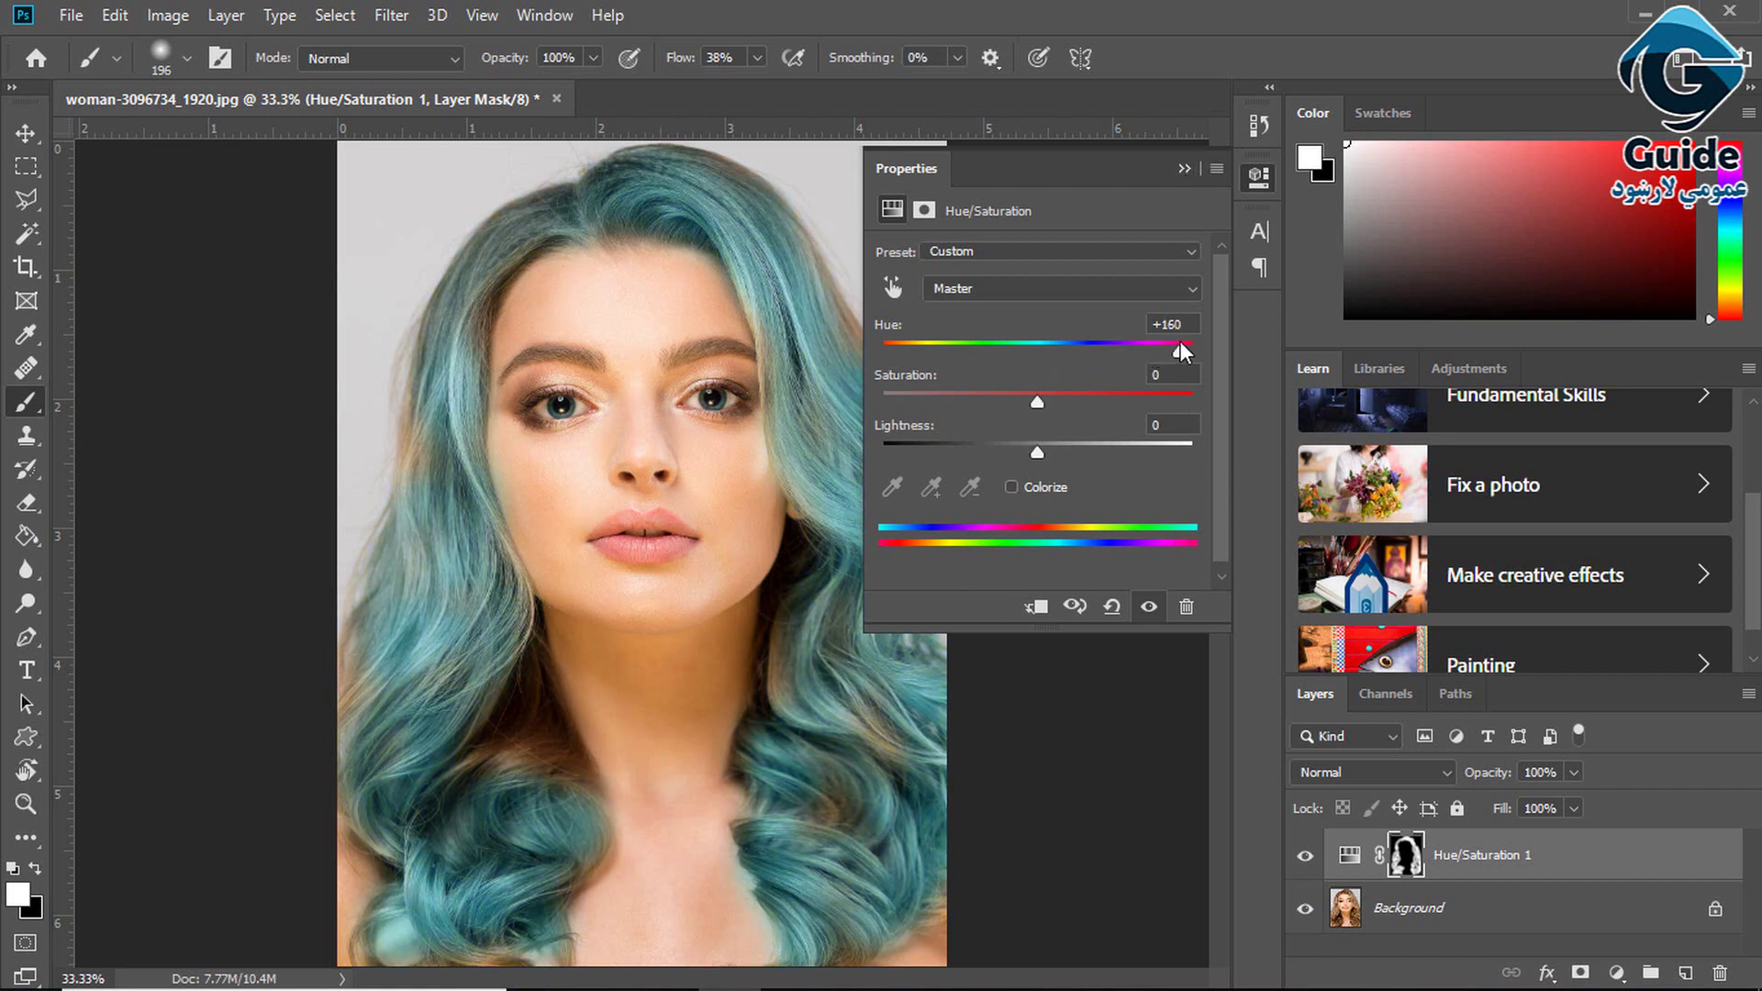
left_click(1184, 165)
left_click(26, 134)
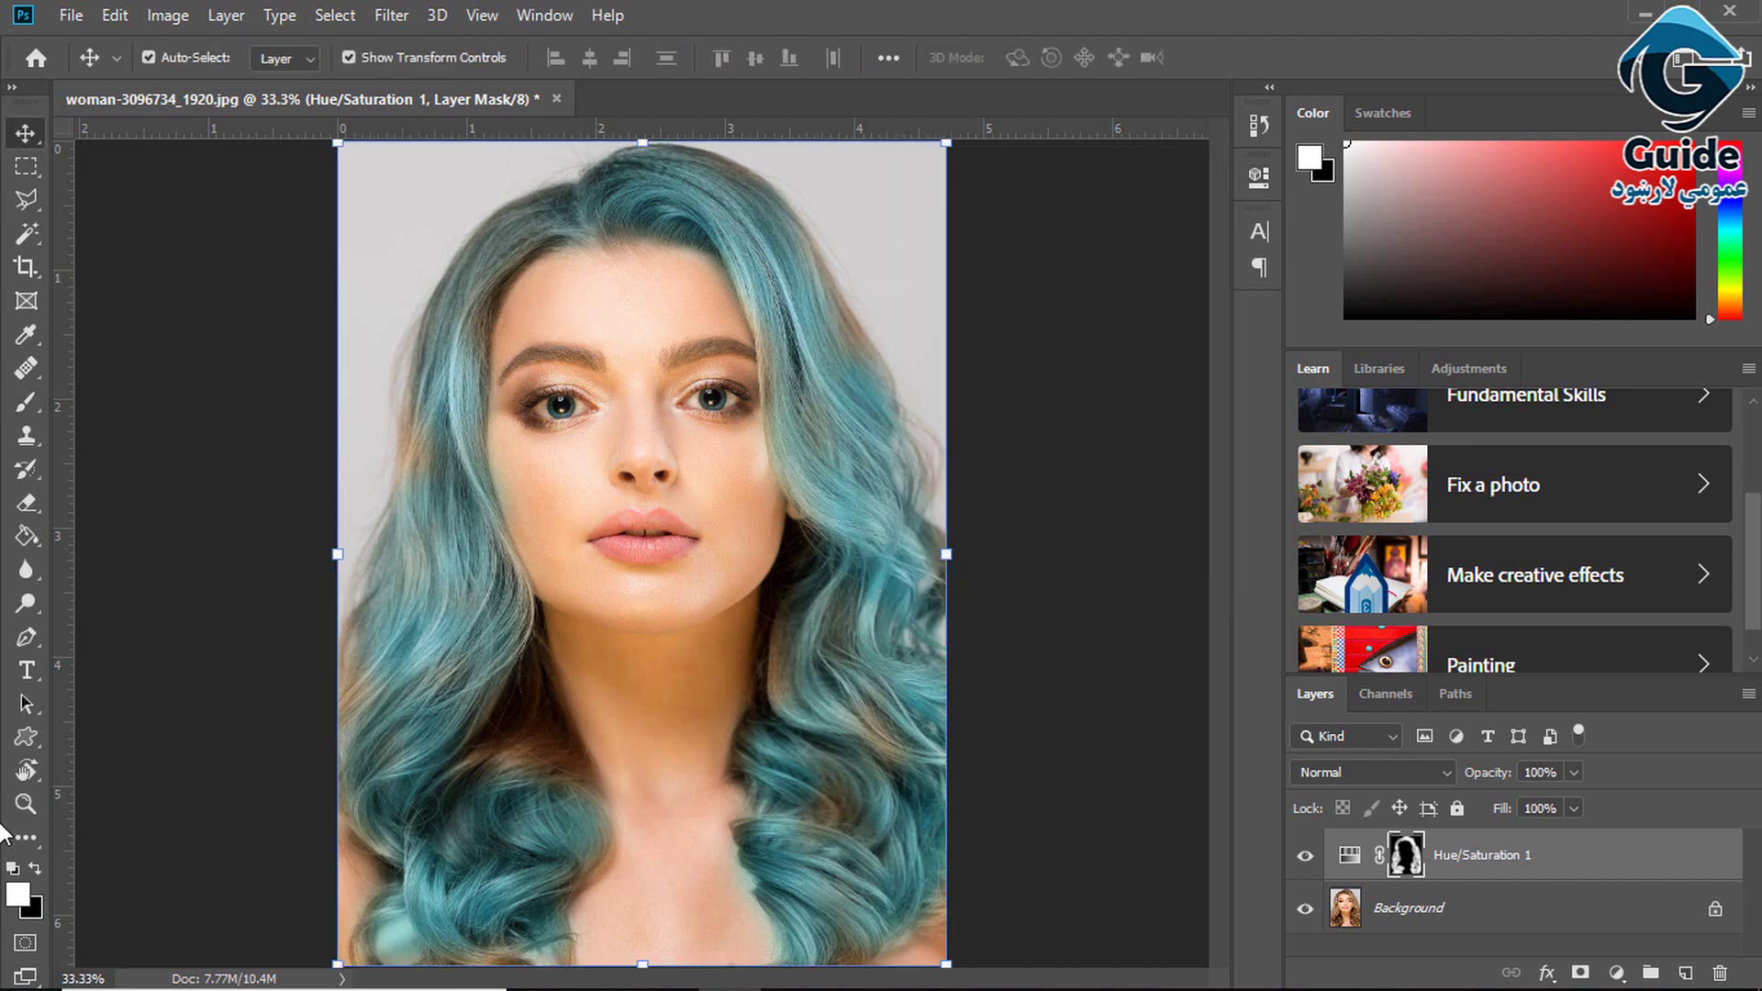
Switch to Full Screen Mode With Menu Bar, return to Standard Screen Mode, and switch to Full Screen Mode With Menu Bar again
left_click(25, 976)
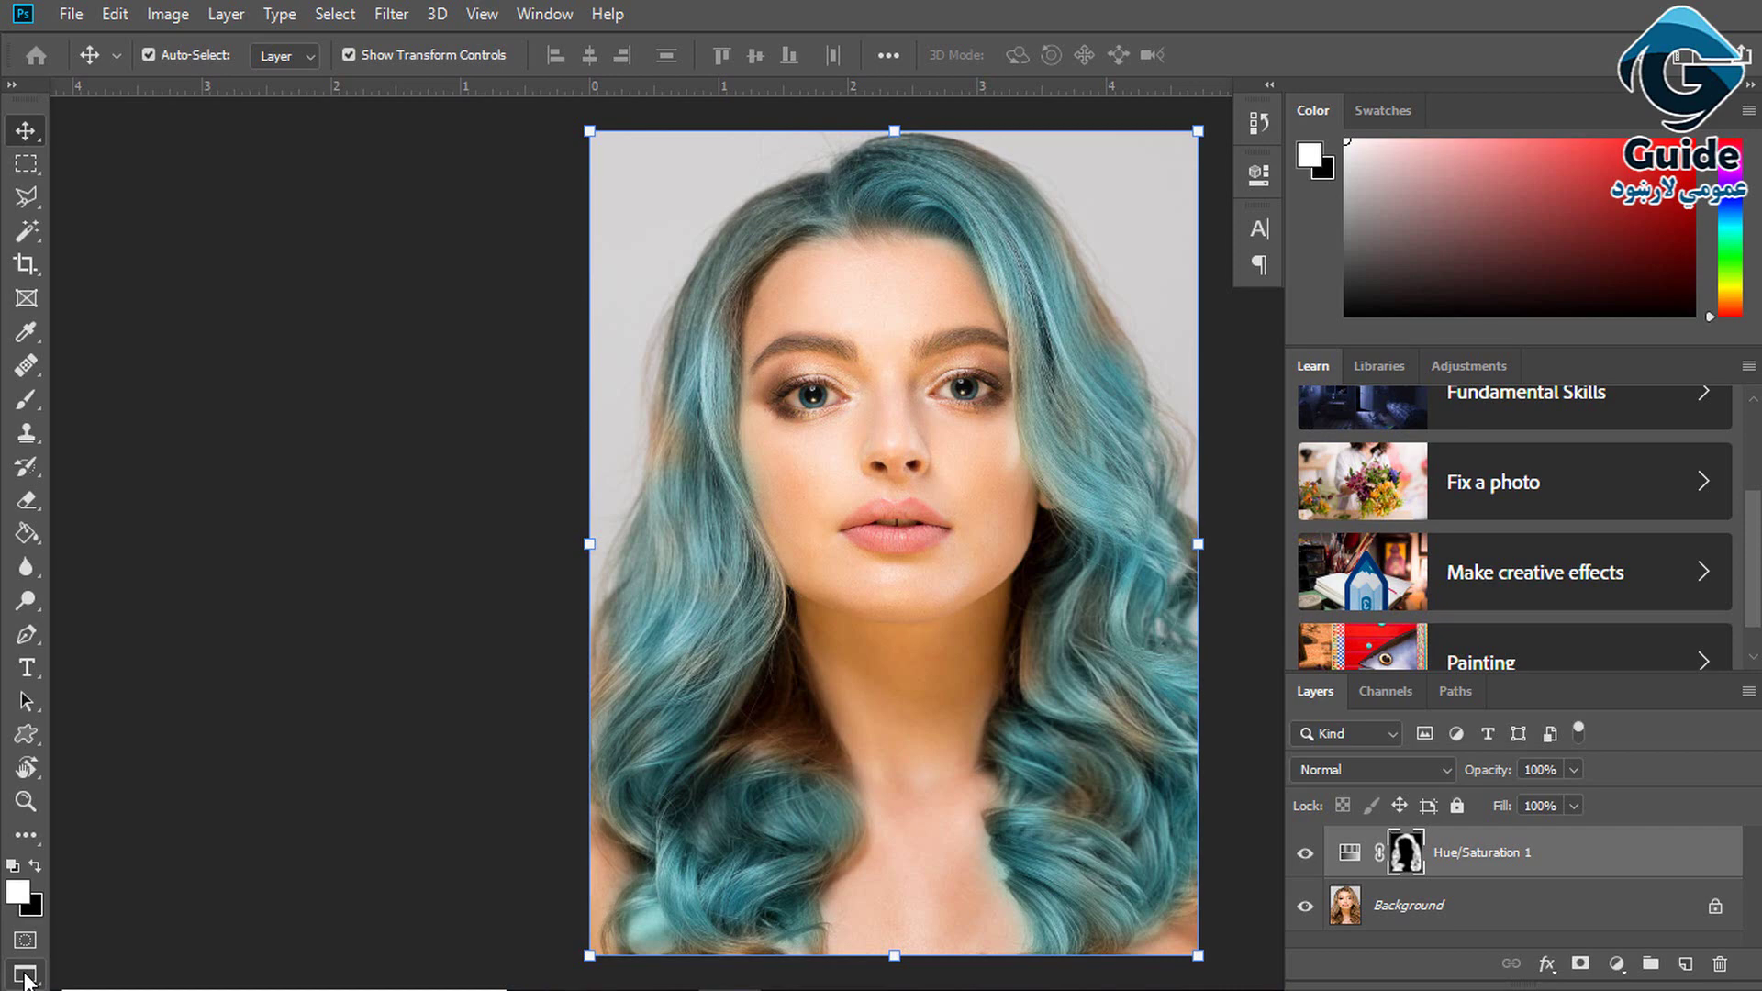
right_click(25, 976)
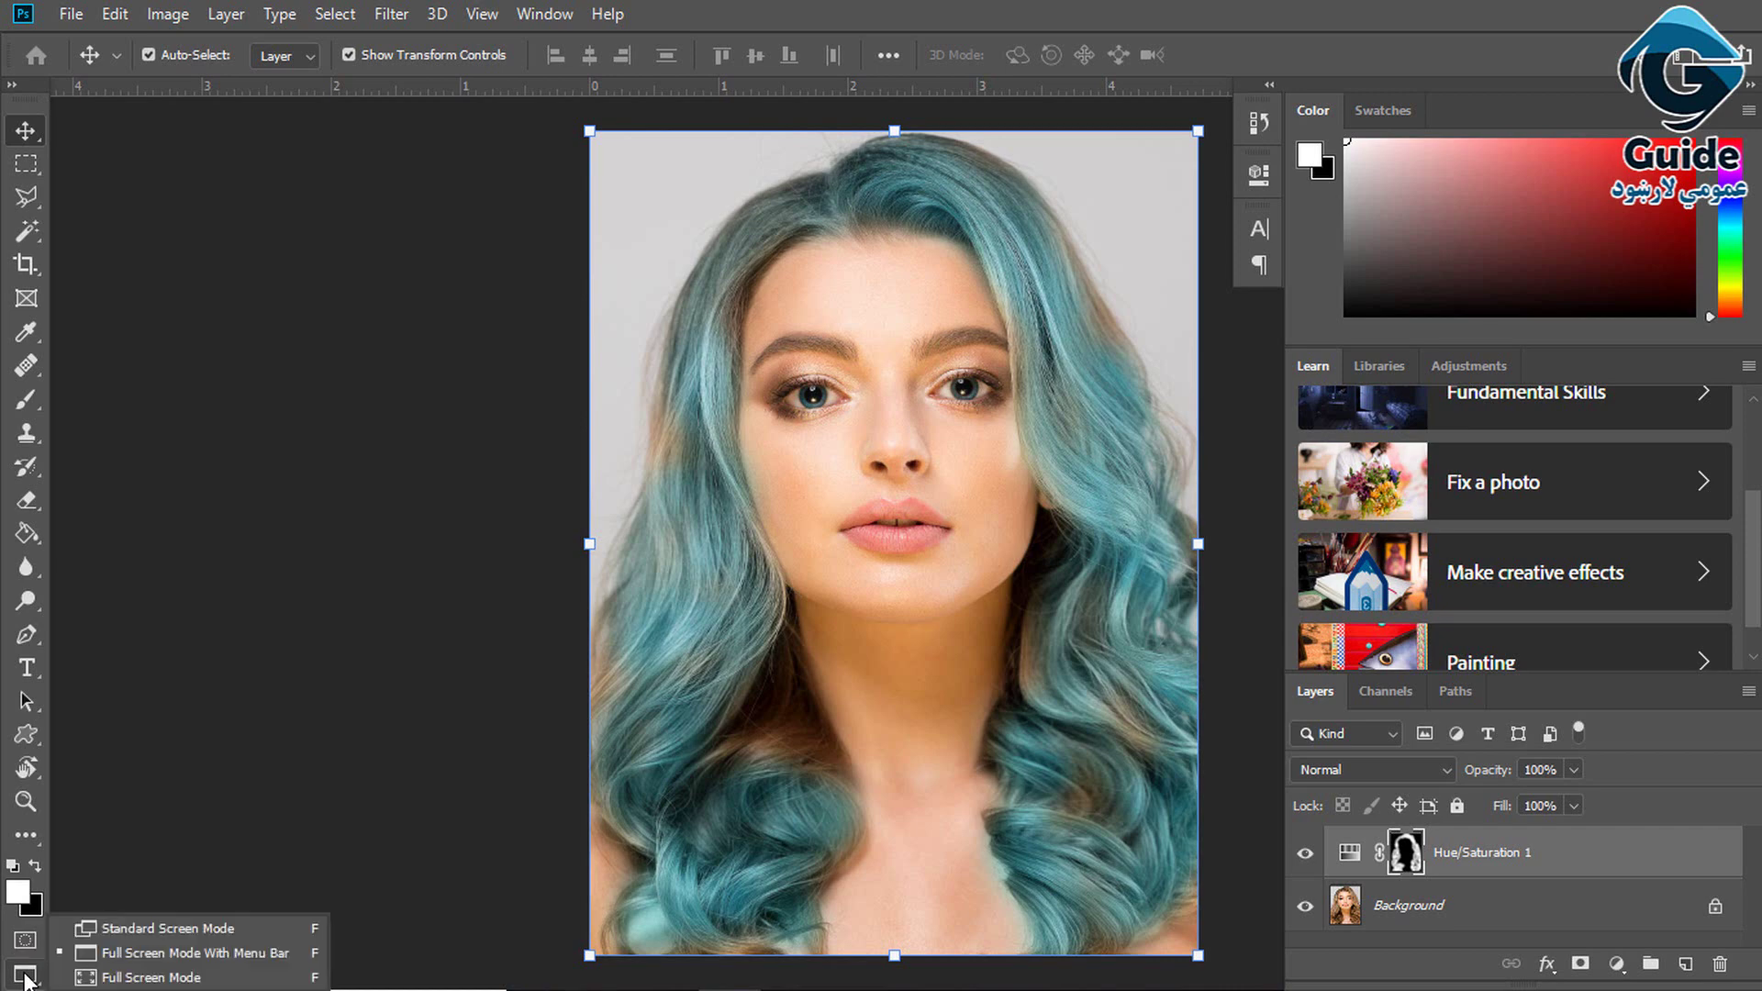
left_click(107, 927)
right_click(15, 980)
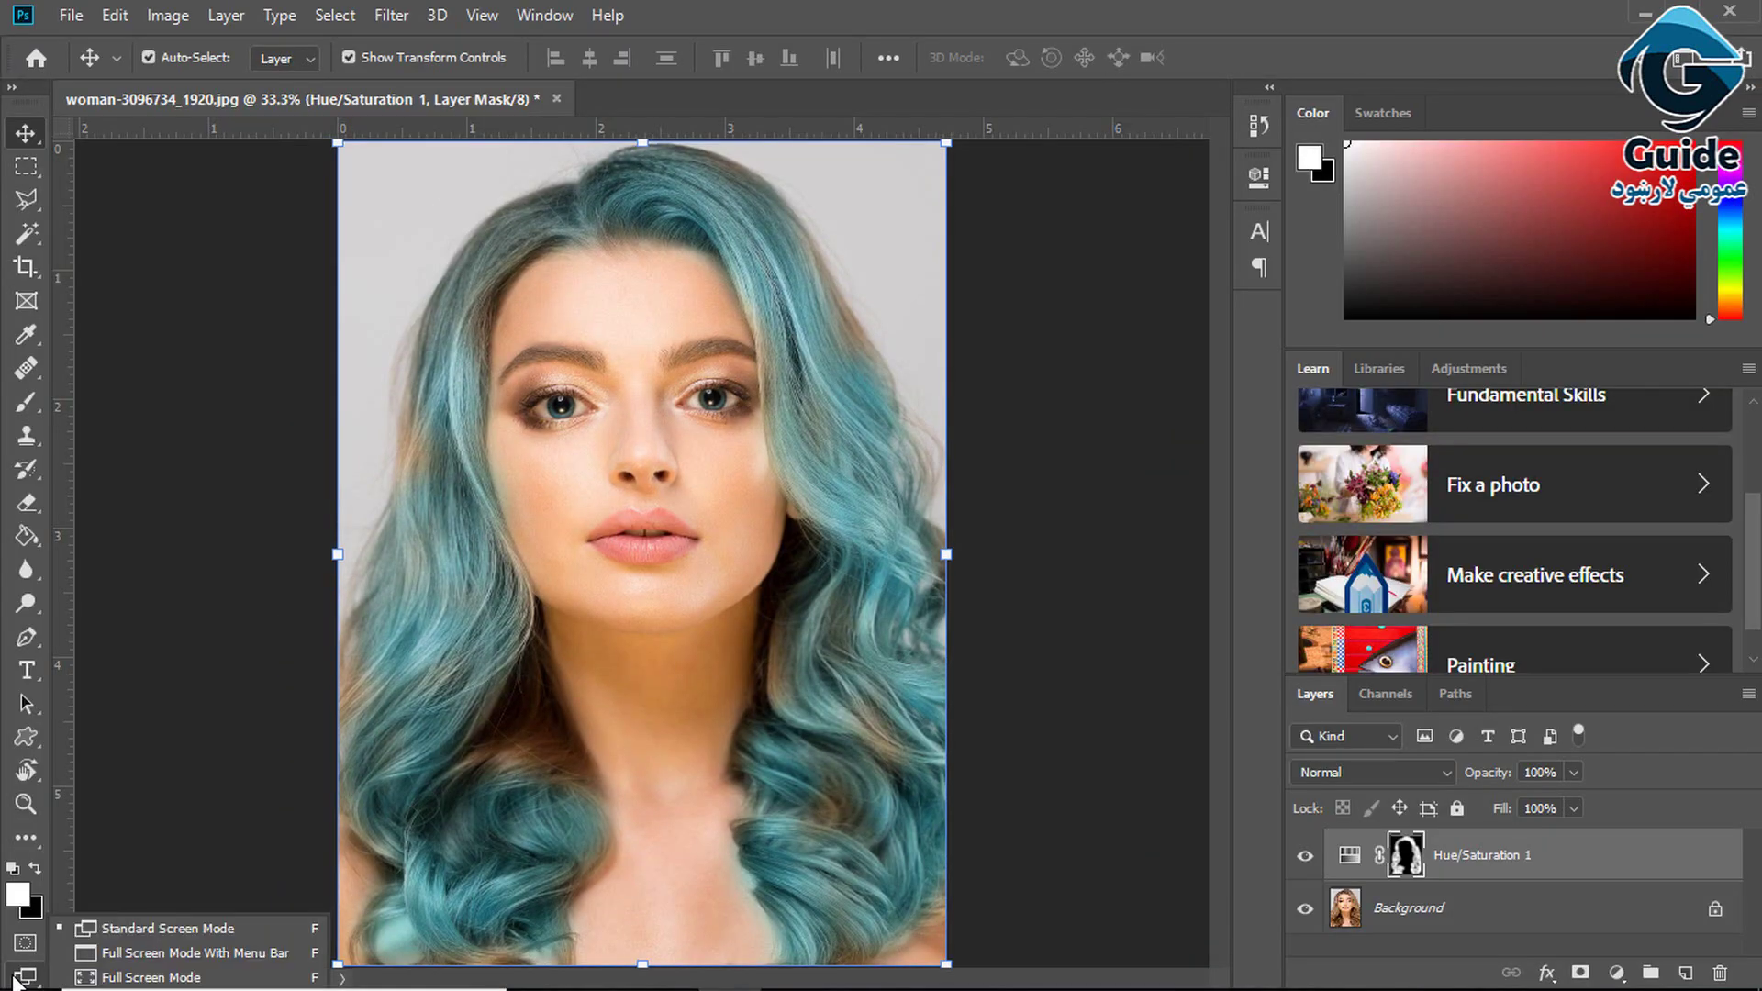
left_click(90, 954)
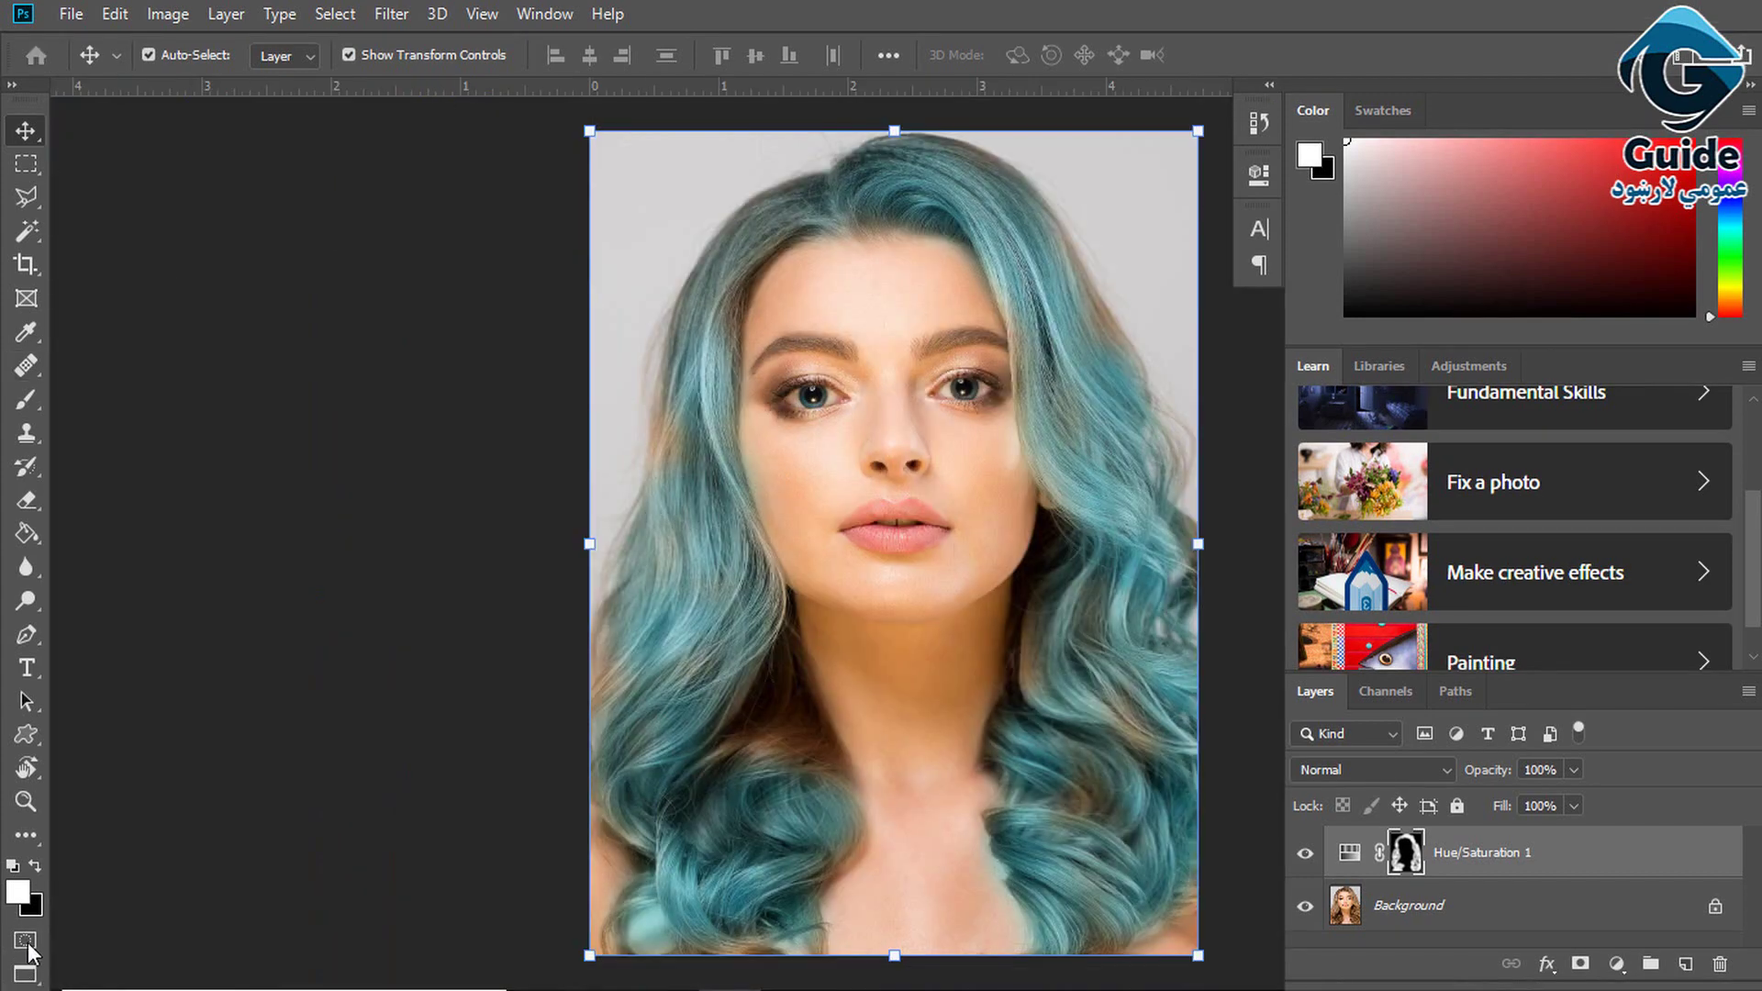
Enter Full Screen Mode, choosing not to show its explanatory message again
right_click(26, 972)
left_click(117, 983)
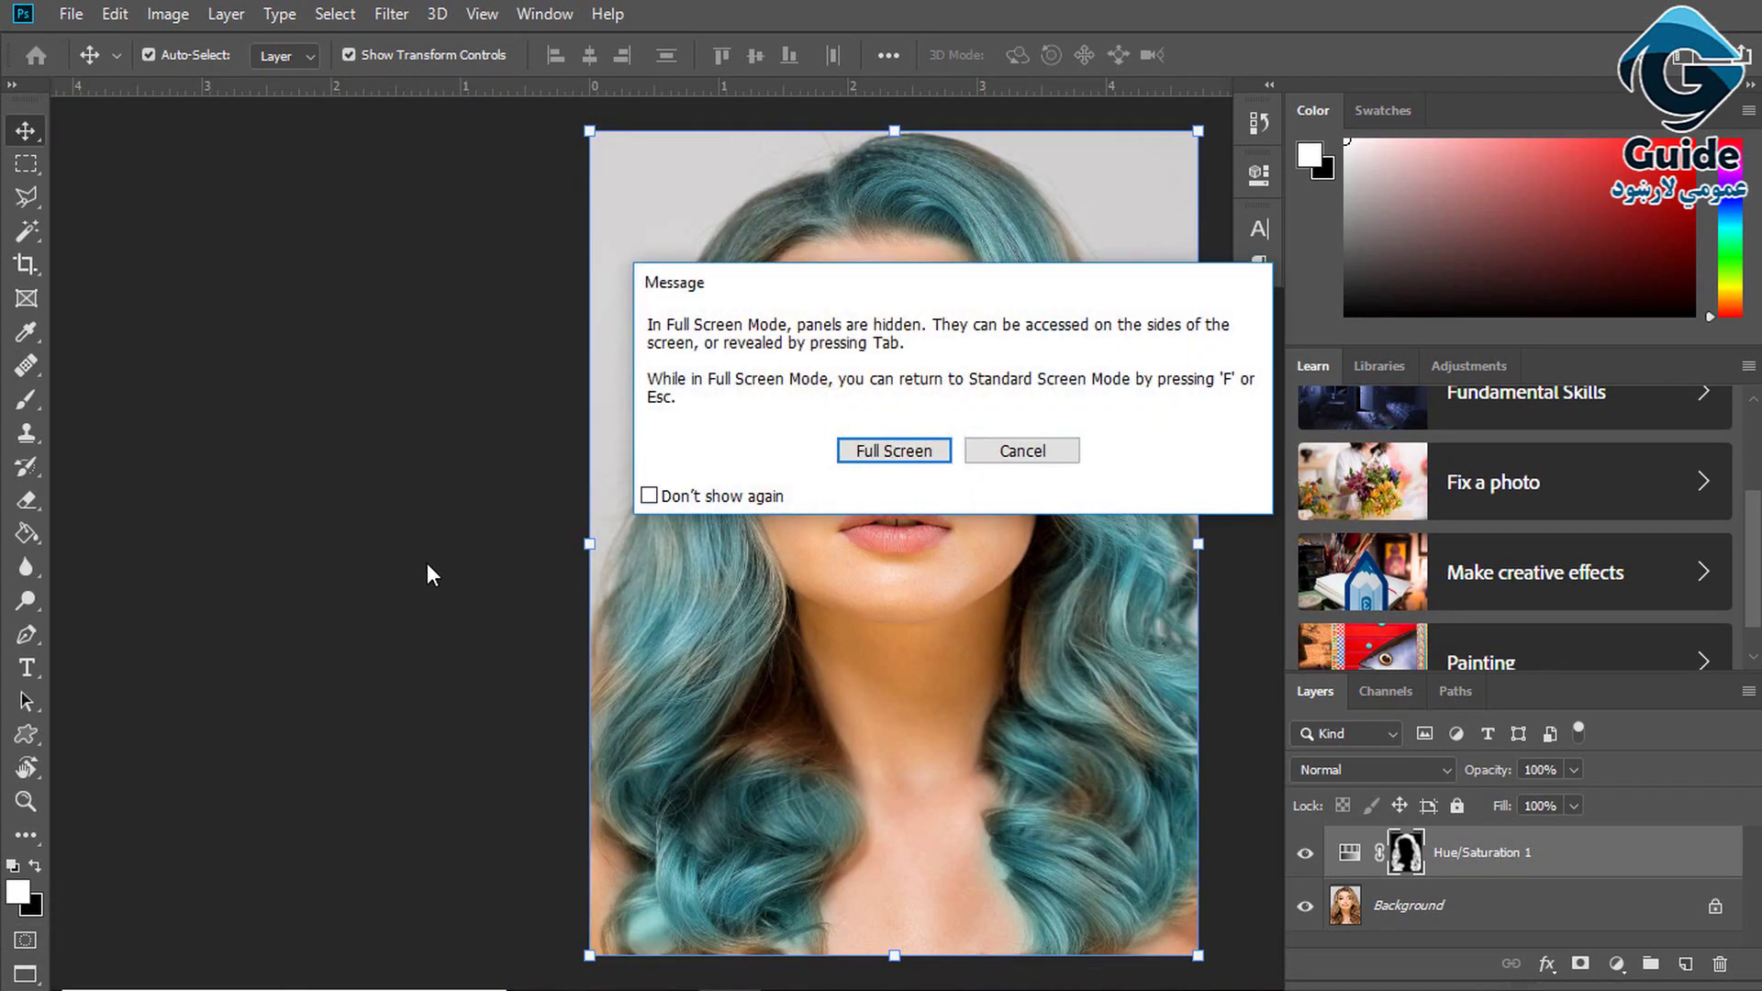
left_click(690, 498)
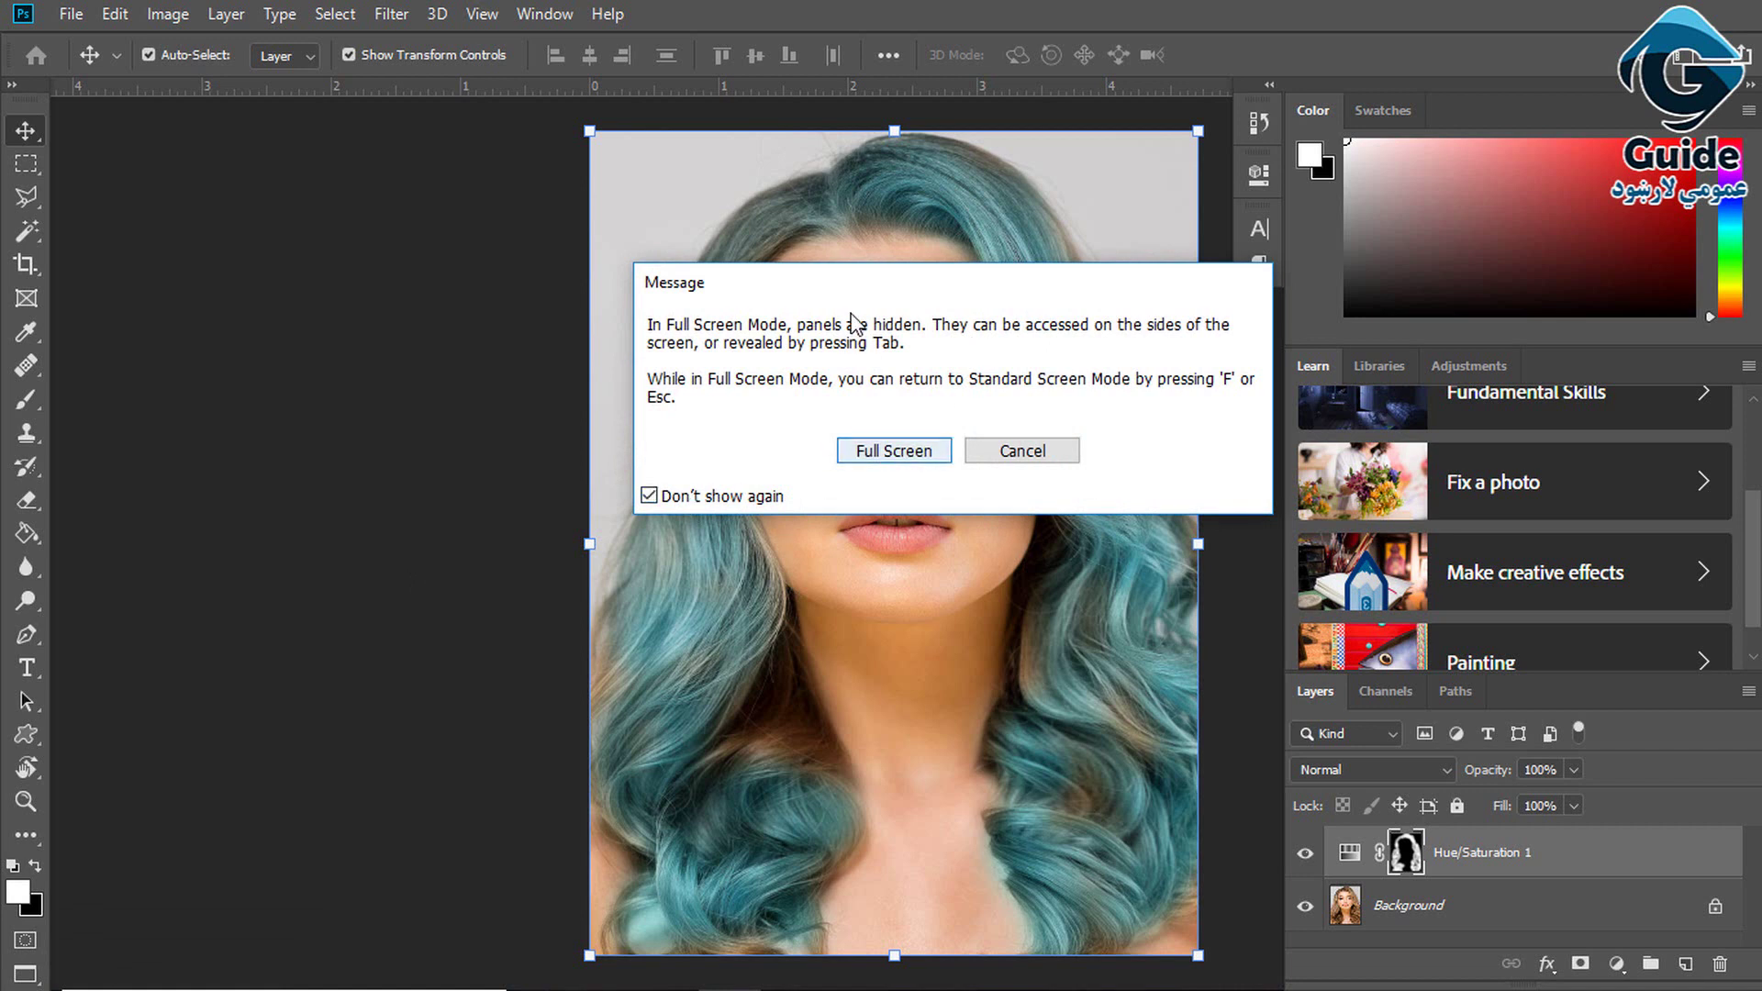
left_click_drag(854, 281, 1078, 429)
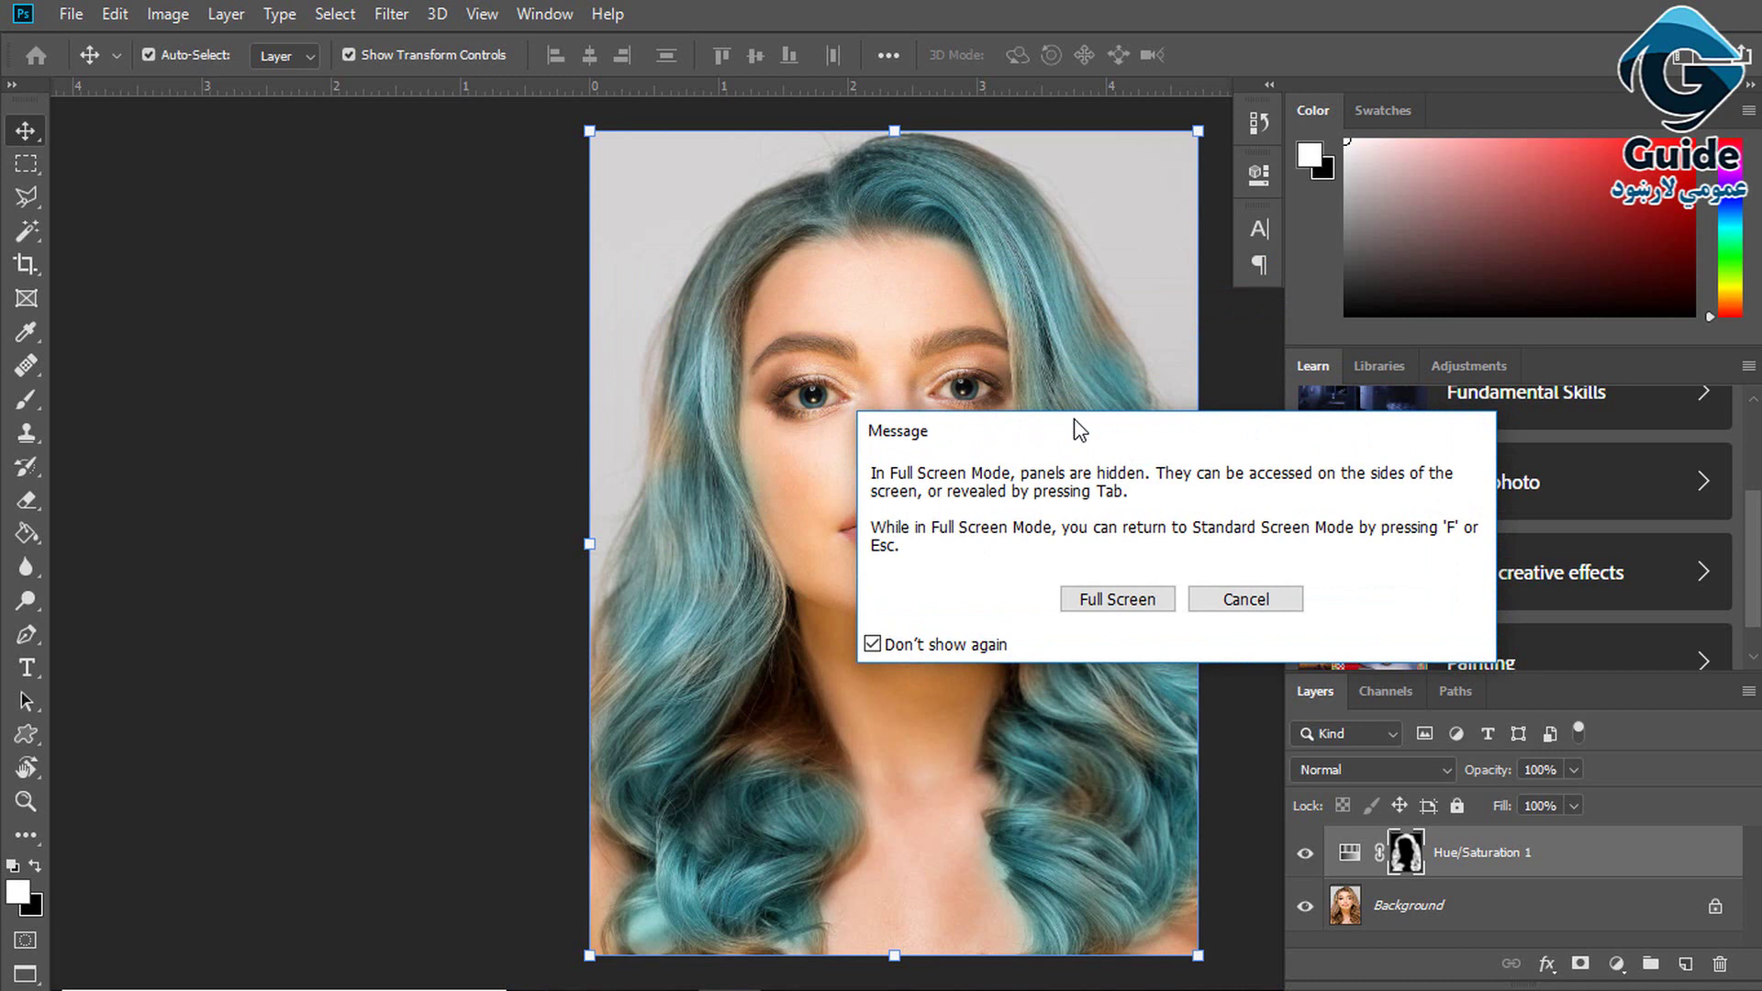
left_click(1120, 602)
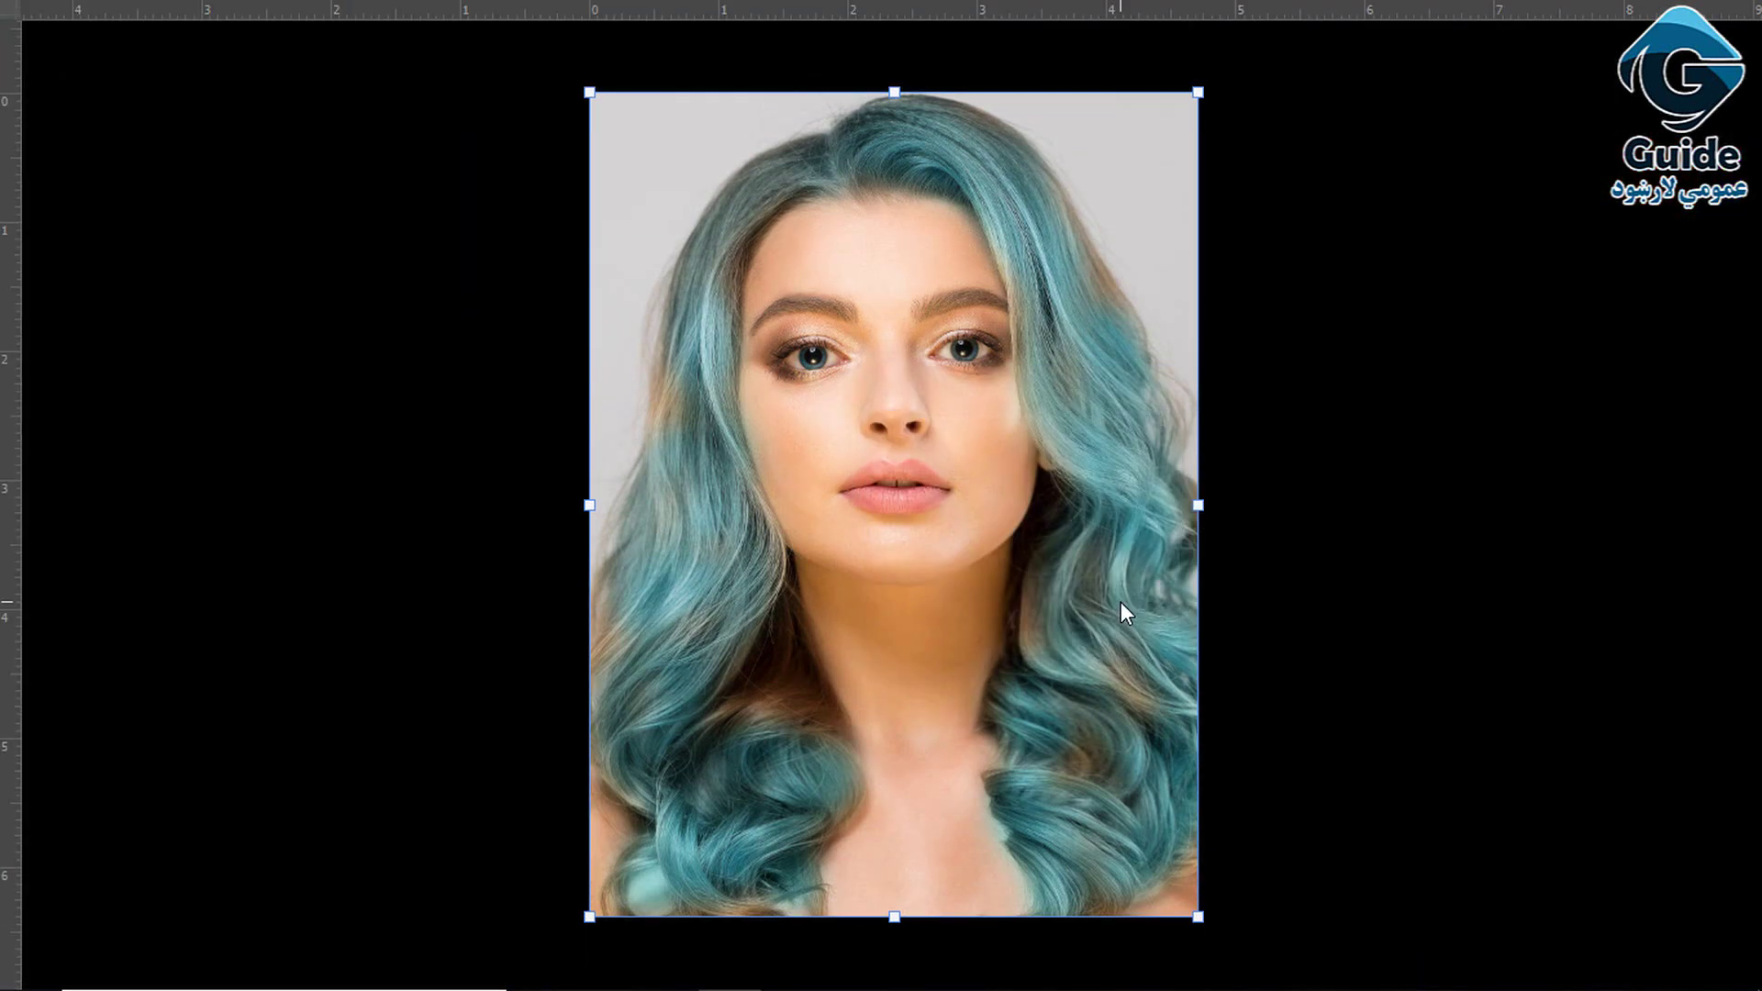
Leave Full Screen Mode and set the display to Standard Screen Mode
key("f")
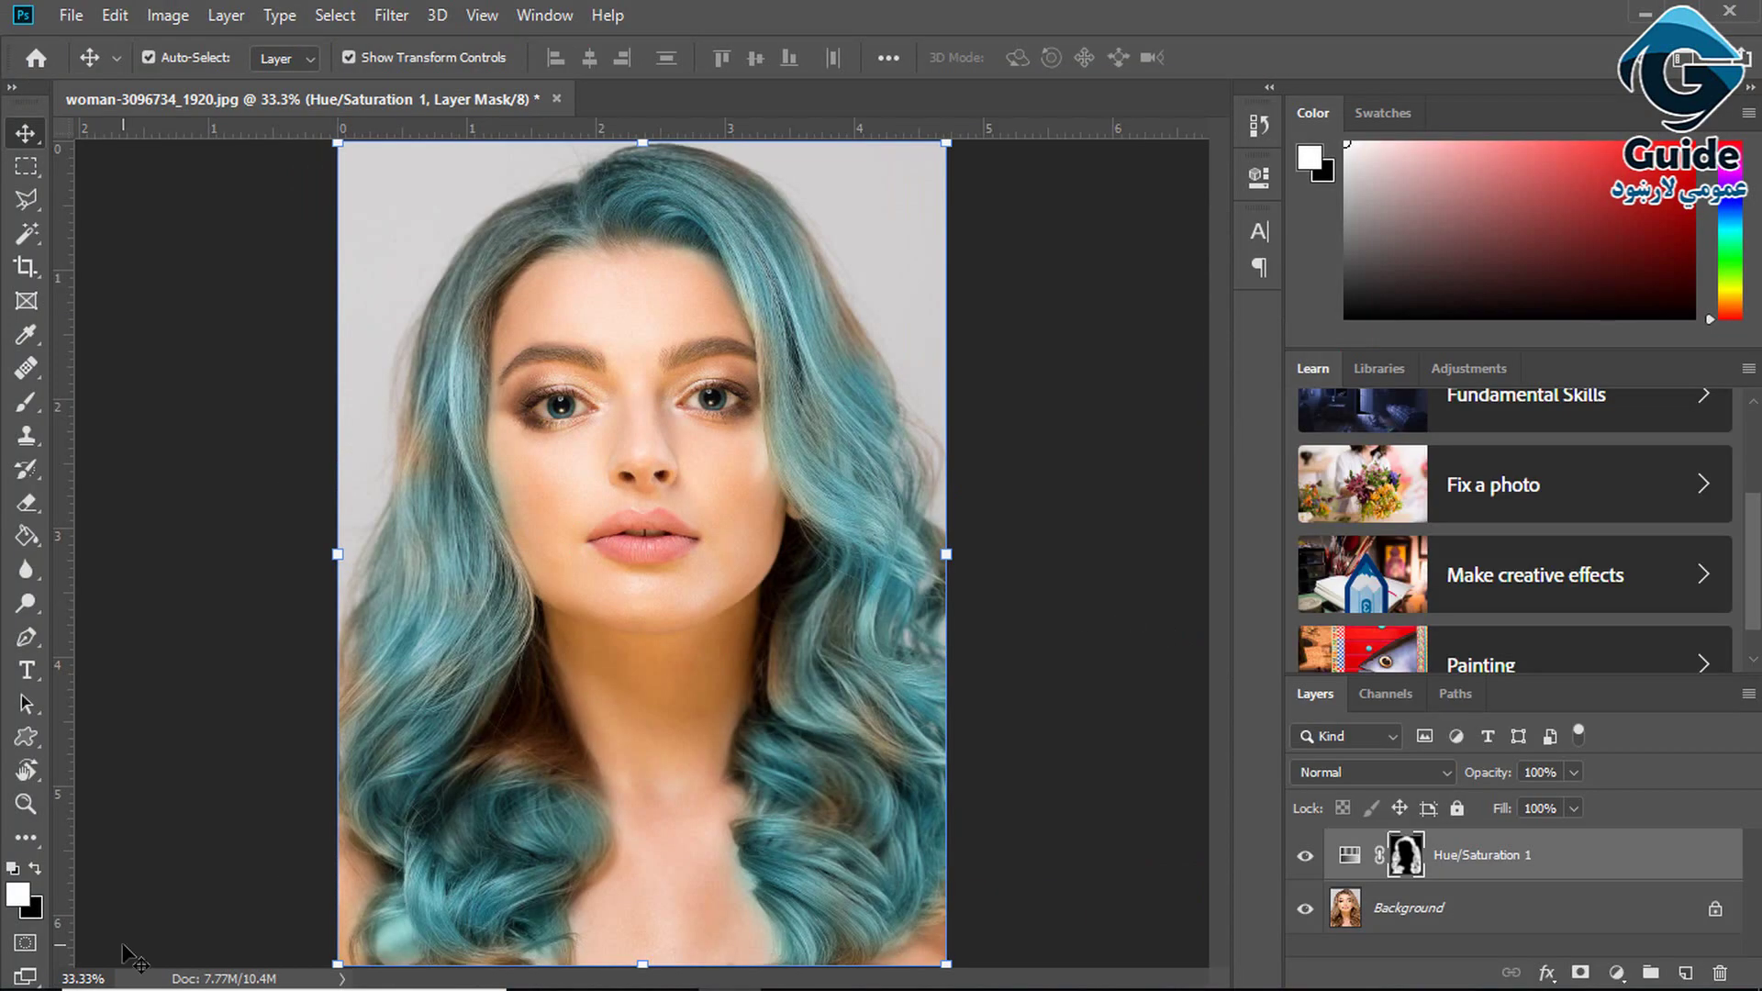
right_click(19, 980)
left_click(120, 928)
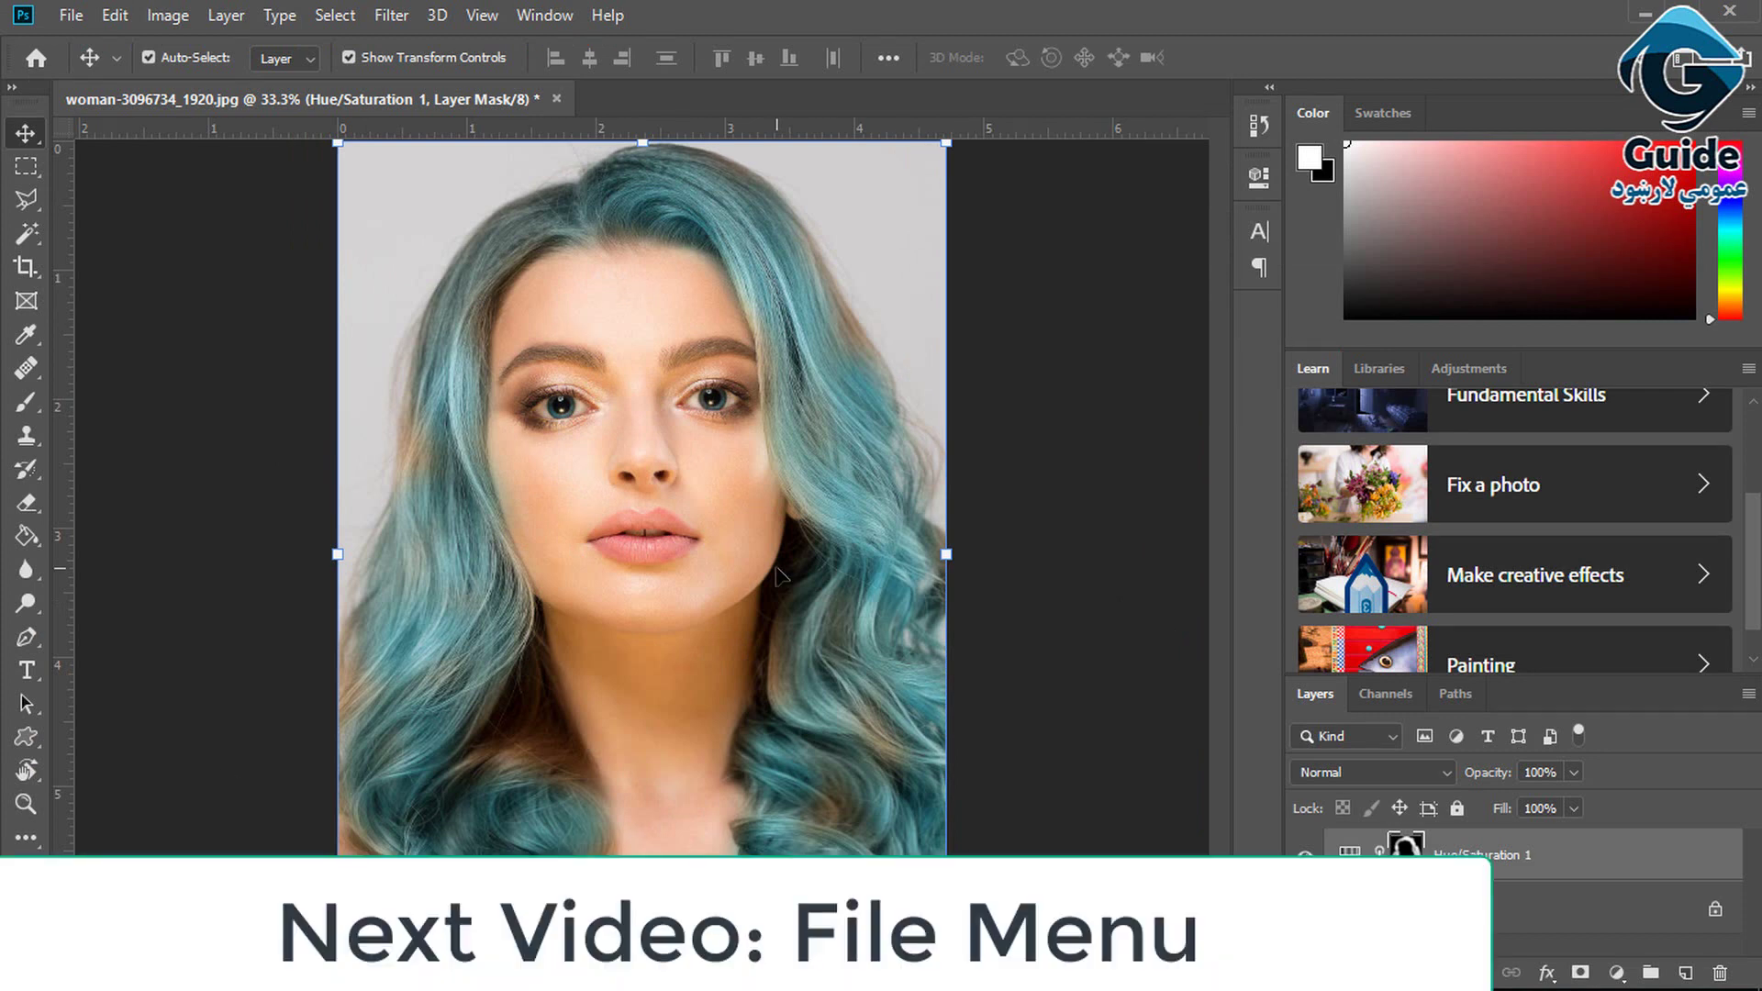
left_click(71, 16)
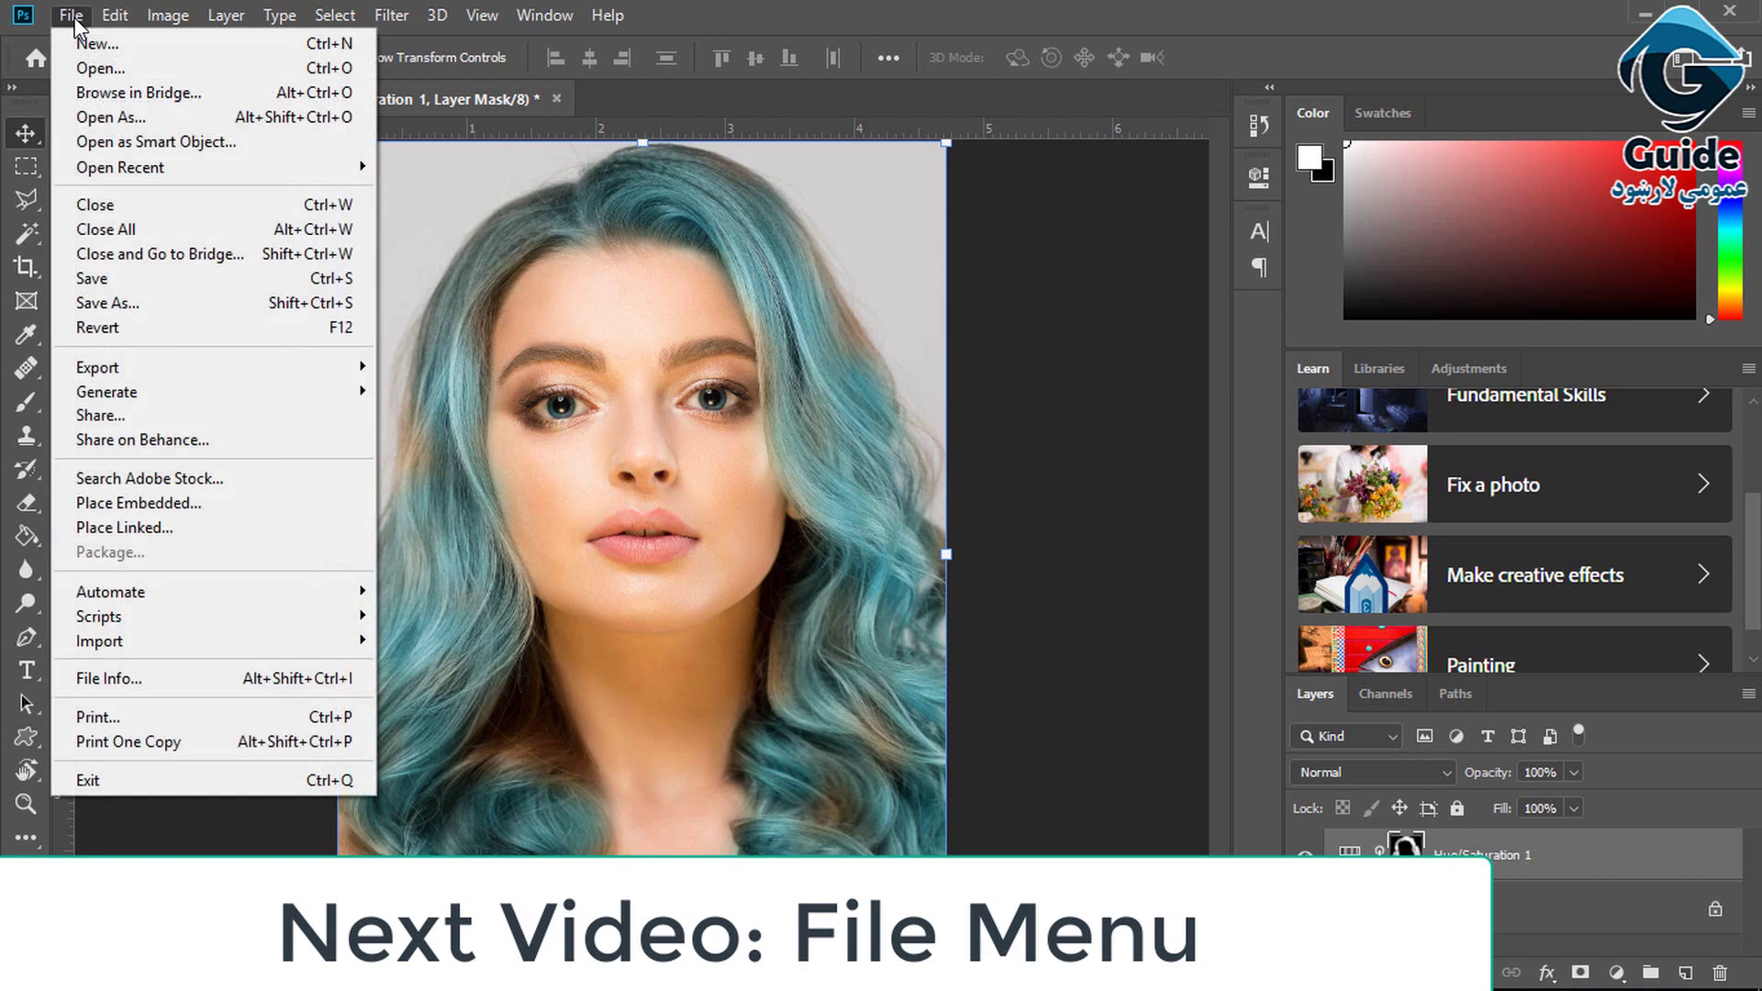